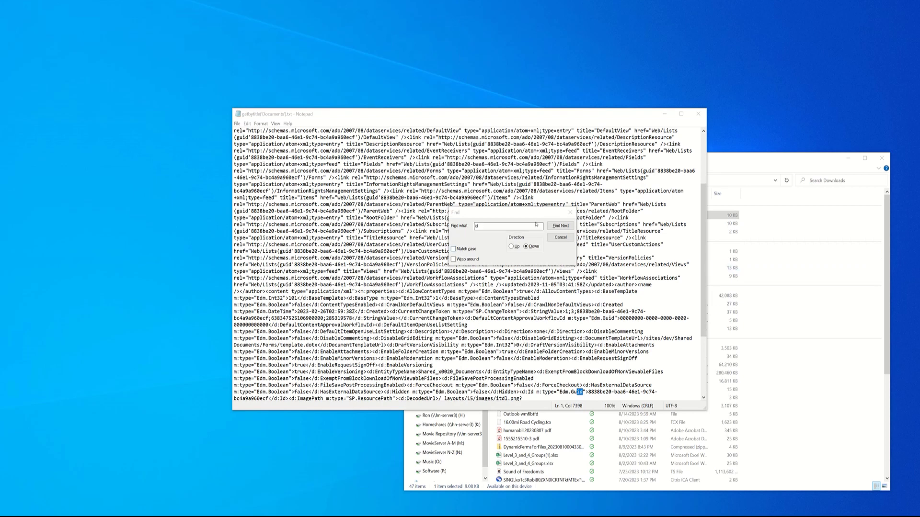
Step: Close the text search, the getbytitle('Documents').txt file and the Downloads folder window
click(566, 240)
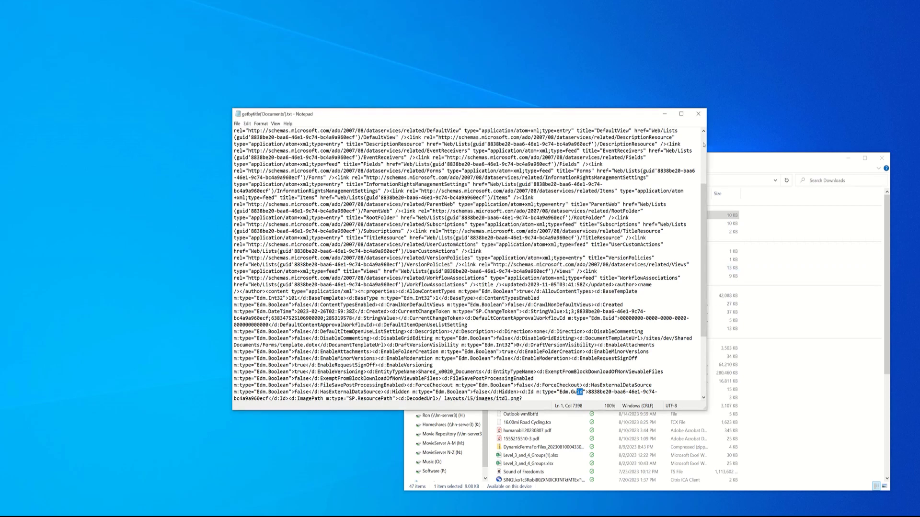
click(698, 114)
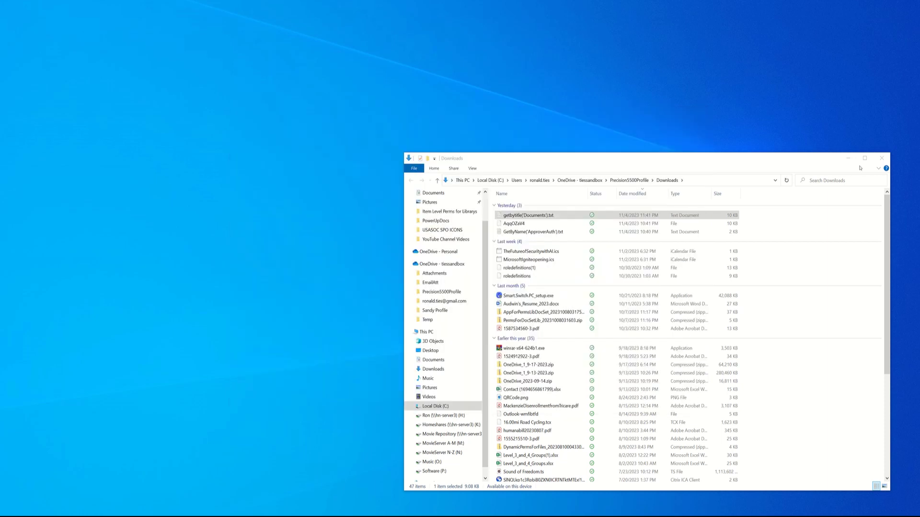
click(881, 158)
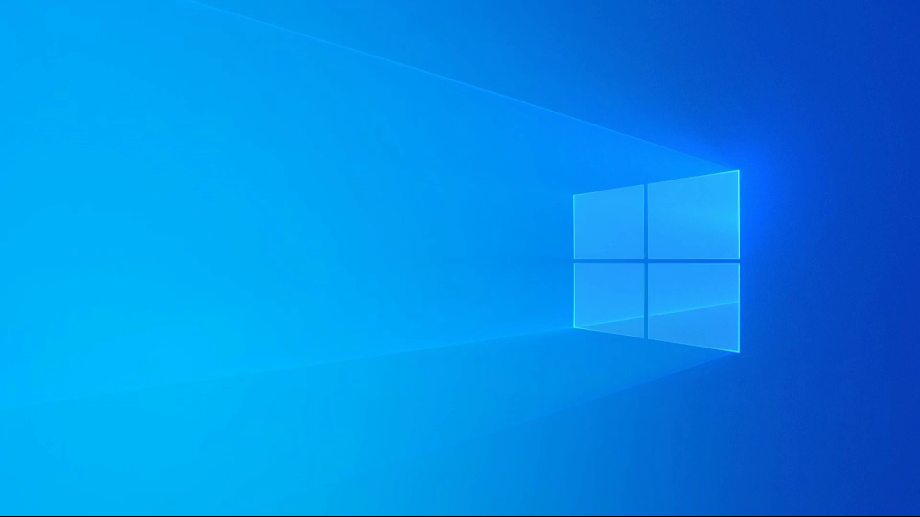
Step: Switch to Power Automate in a maximized browser window and start building an instant cloud flow from blank
drag(697, 358, 417, 299)
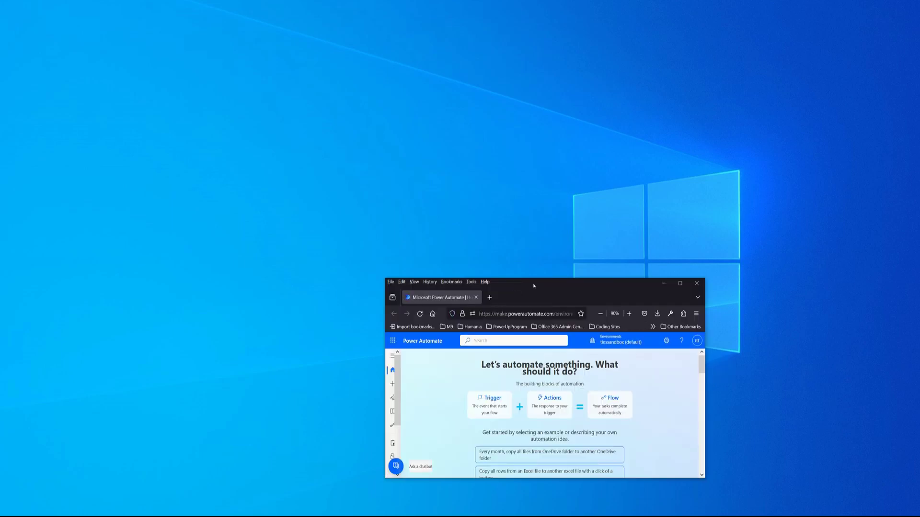
double_click(542, 286)
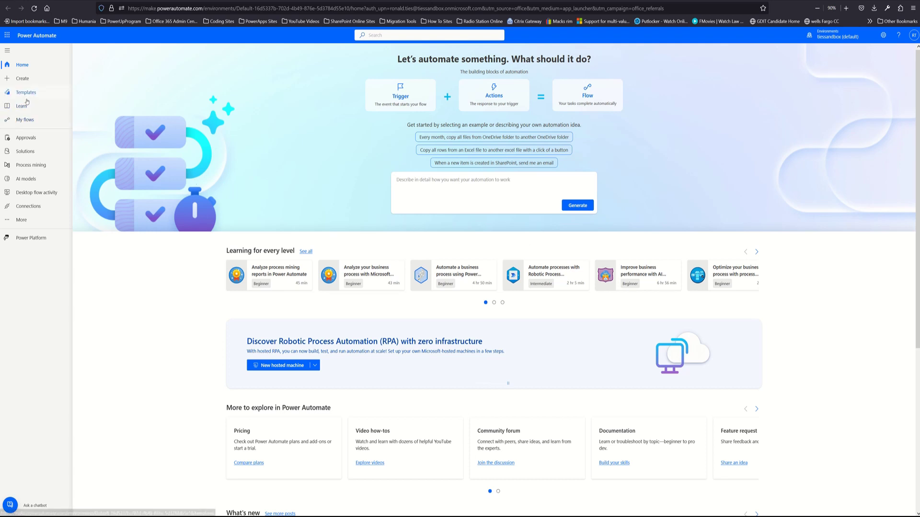
click(21, 80)
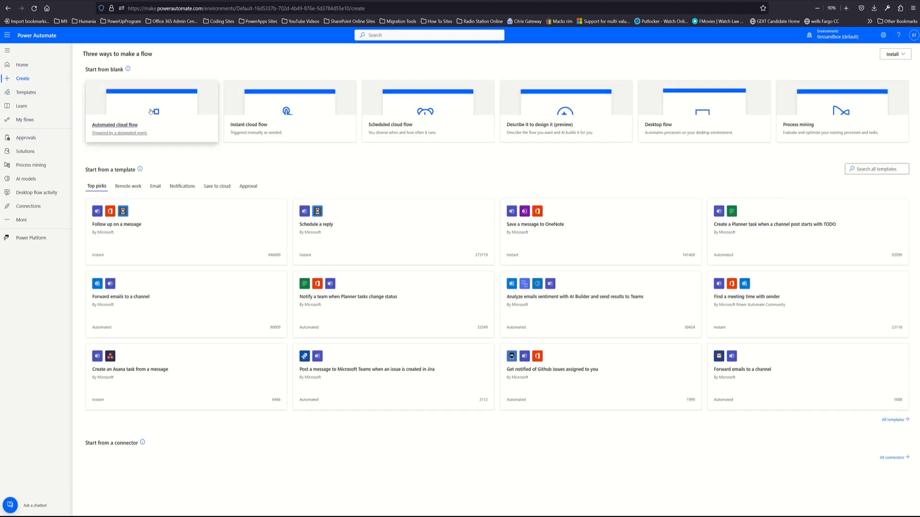
click(248, 134)
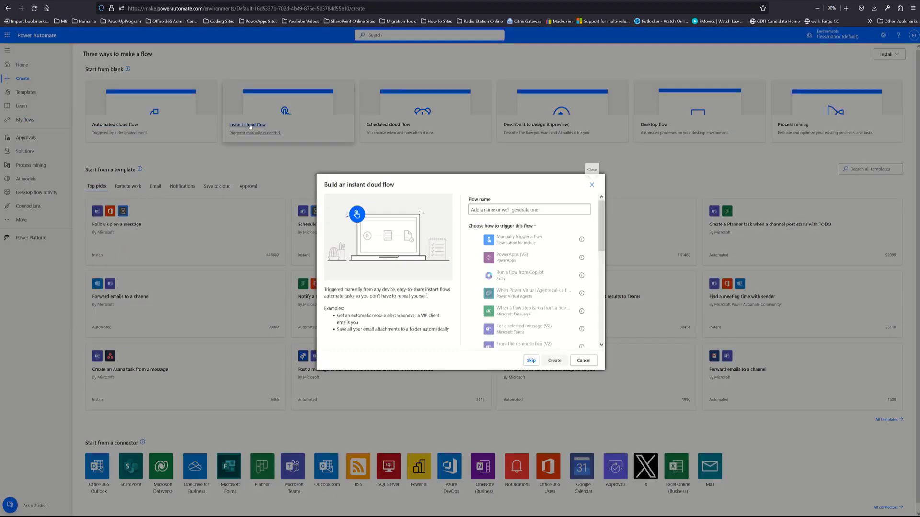
Step: Name the flow Video-grantPerms-SPGroup, choose the PowerApps (V2) trigger and create it
click(494, 209)
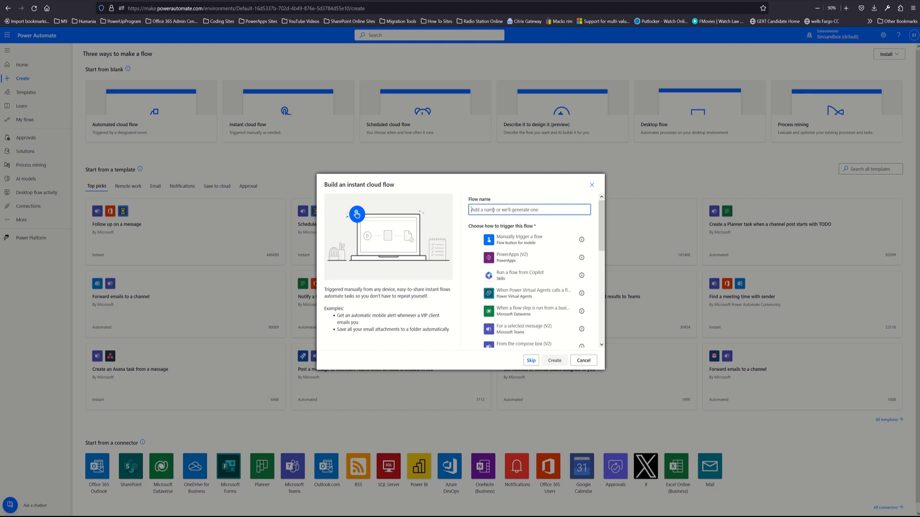
text(Video)
text(-gra)
text(ntPersm)
text(ms)
text(-SP)
text(Group)
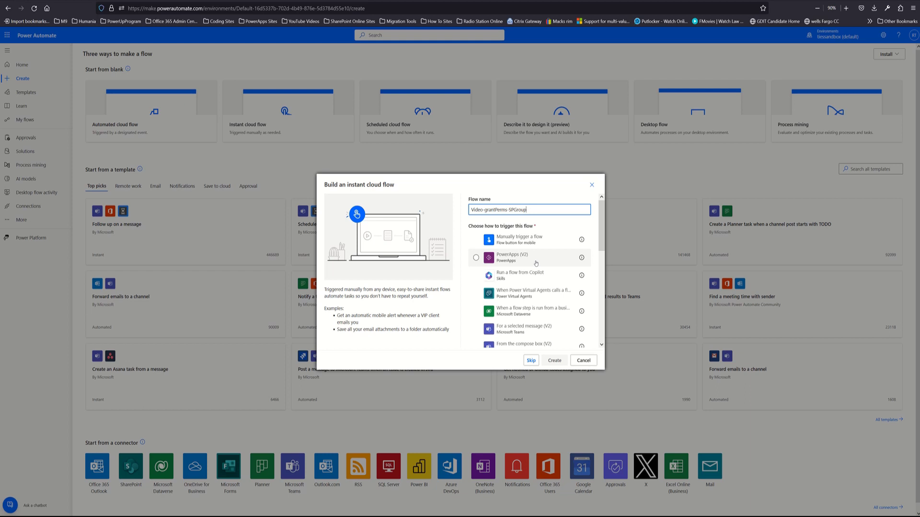
click(509, 261)
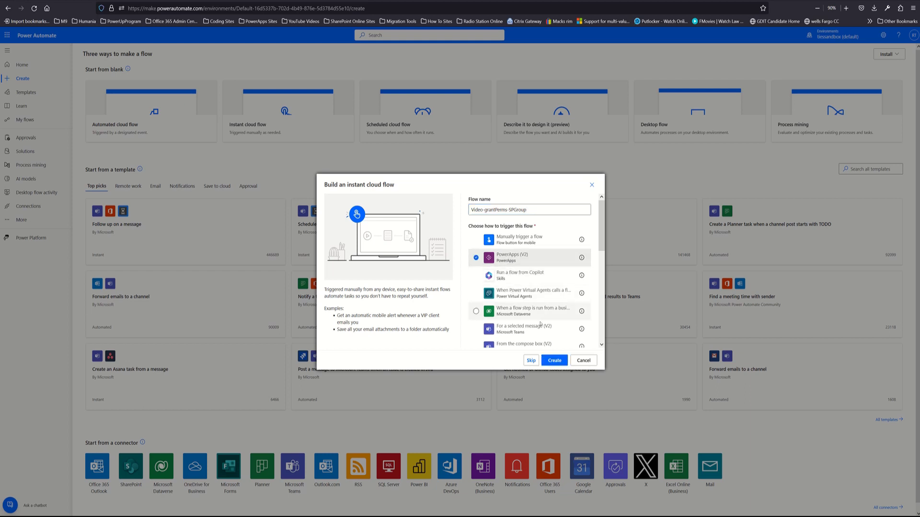
click(550, 361)
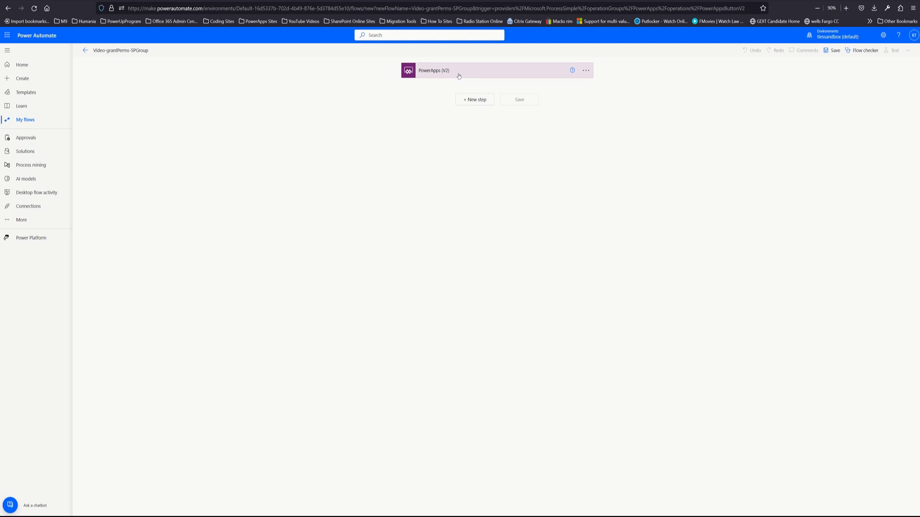
Step: Add a text input named SiteURL to the PowerApps (V2) trigger
click(517, 76)
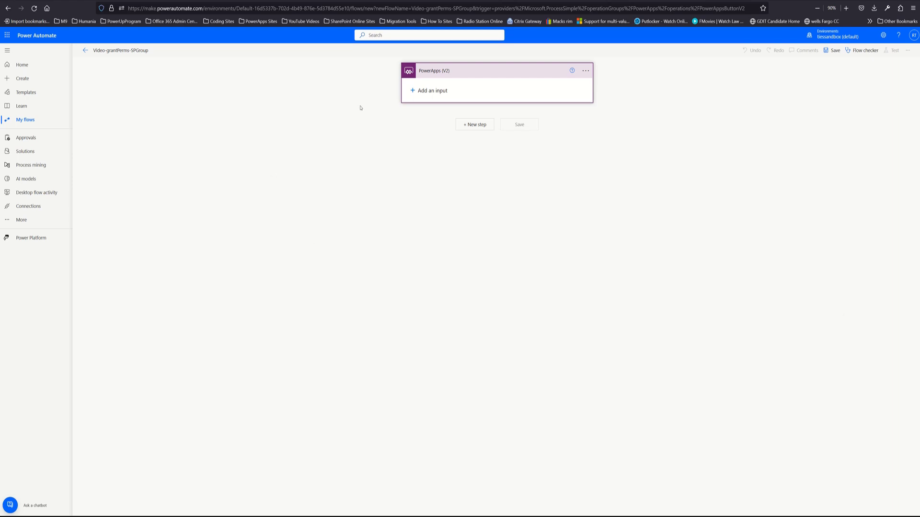
click(430, 91)
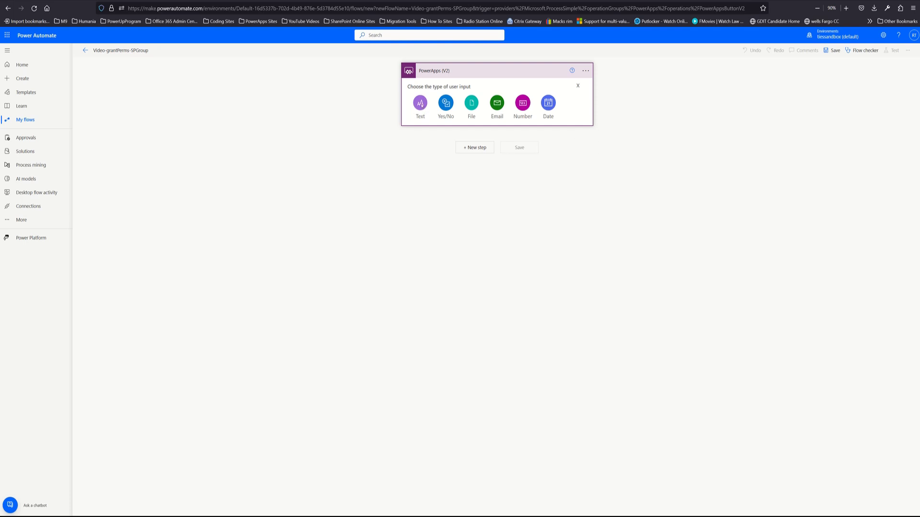
click(421, 104)
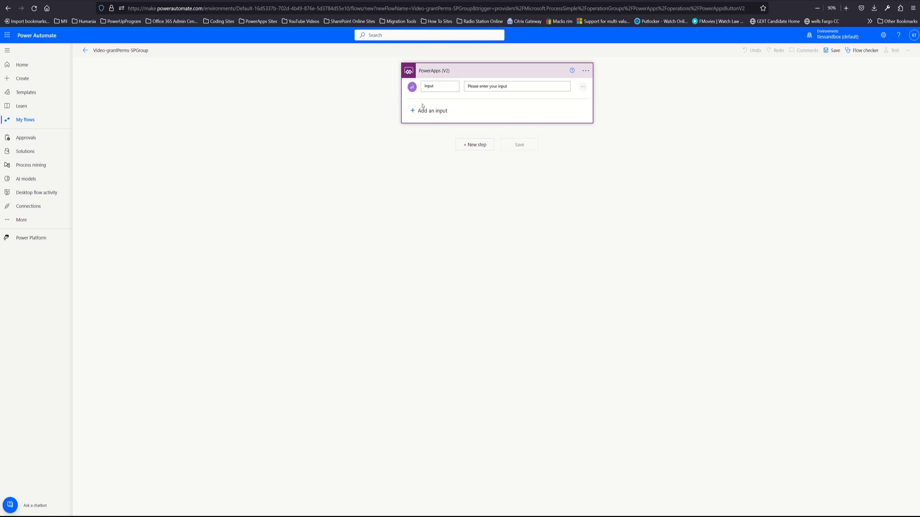
double_click(439, 87)
text(SiteUr)
Step: Add a second text input to the trigger and name it Library
click(438, 112)
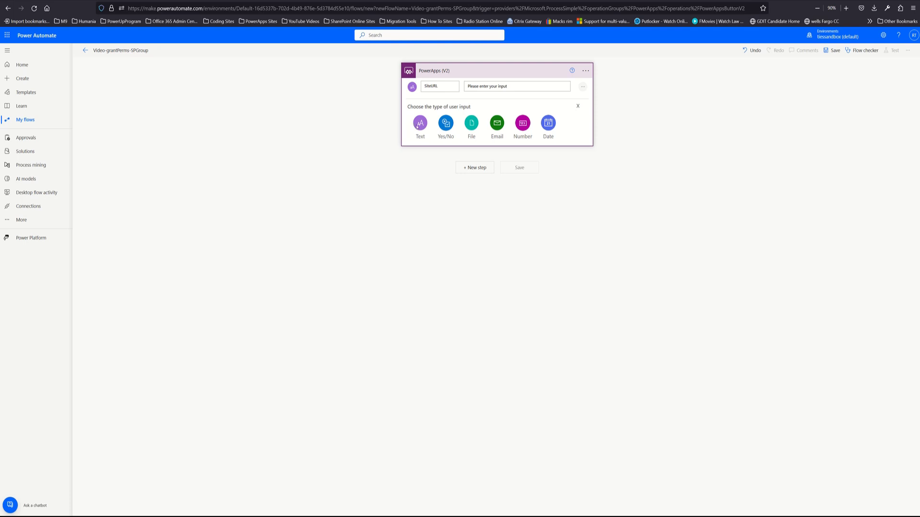
click(420, 123)
triple_click(449, 111)
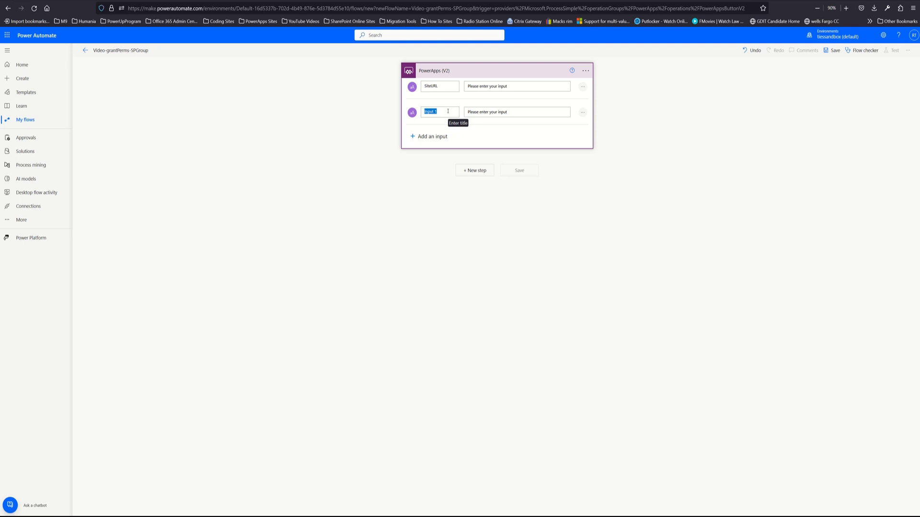
text(Library)
Step: Add a third text input to the trigger and name it SPGroupName
click(429, 136)
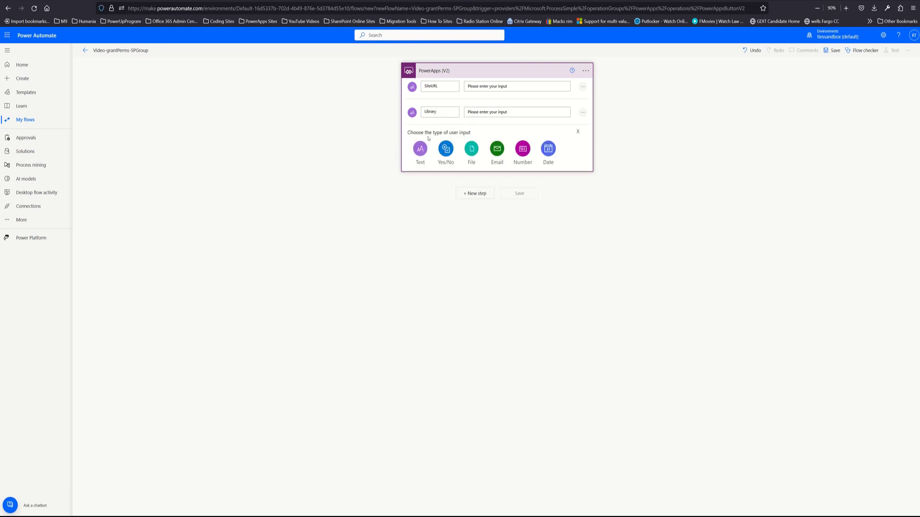
click(420, 149)
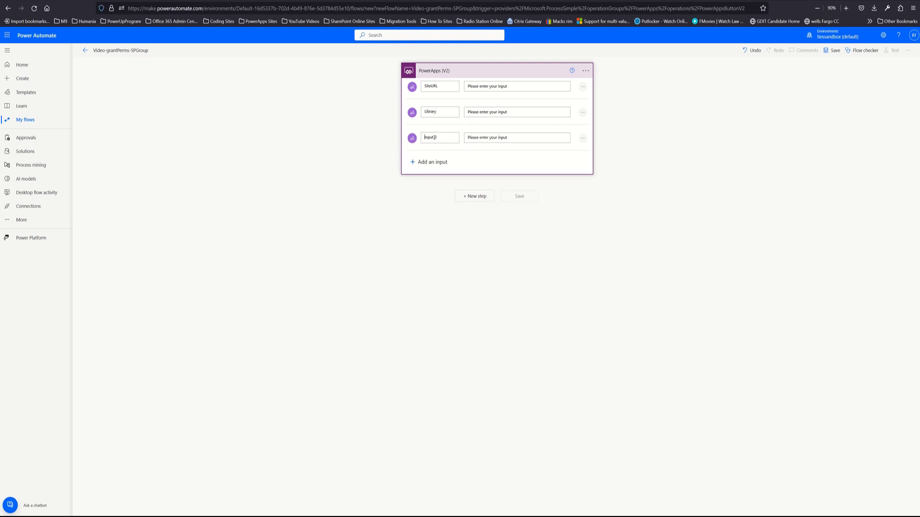
double_click(434, 138)
triple_click(440, 138)
text(SPGroupna)
key(BackSpace)
key(BackSpace)
text(Name)
Step: Add a fourth text input to the trigger and name it intPermLevelName
click(432, 163)
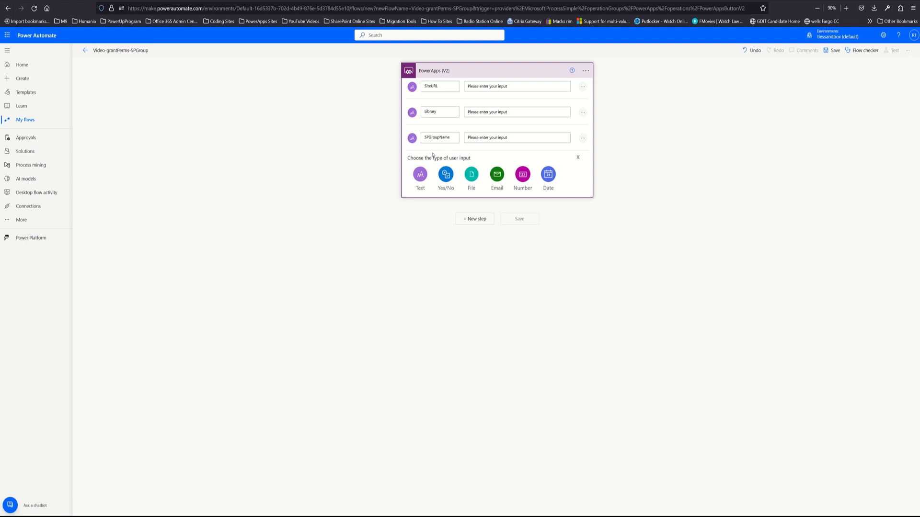
click(421, 175)
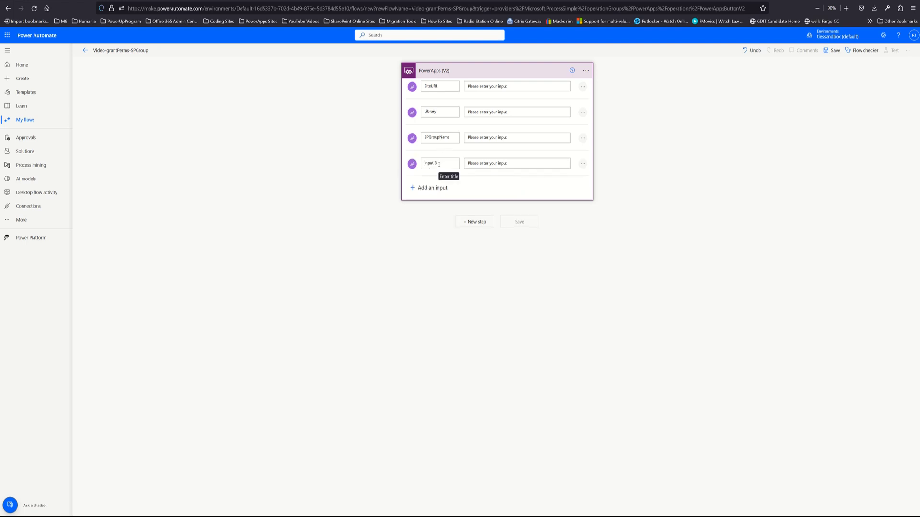
click(439, 164)
text(in)
key(Delete)
key(Delete)
key(Delete)
key(Delete)
key(Delete)
key(Delete)
text(PermLevelName)
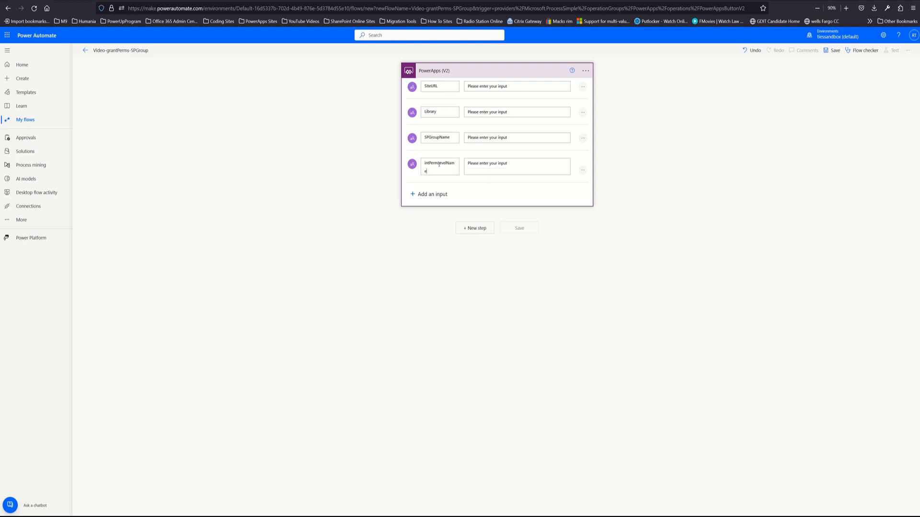
Step: Add a fifth text input named TypeOfAccess and collapse the PowerApps (V2) trigger
click(434, 195)
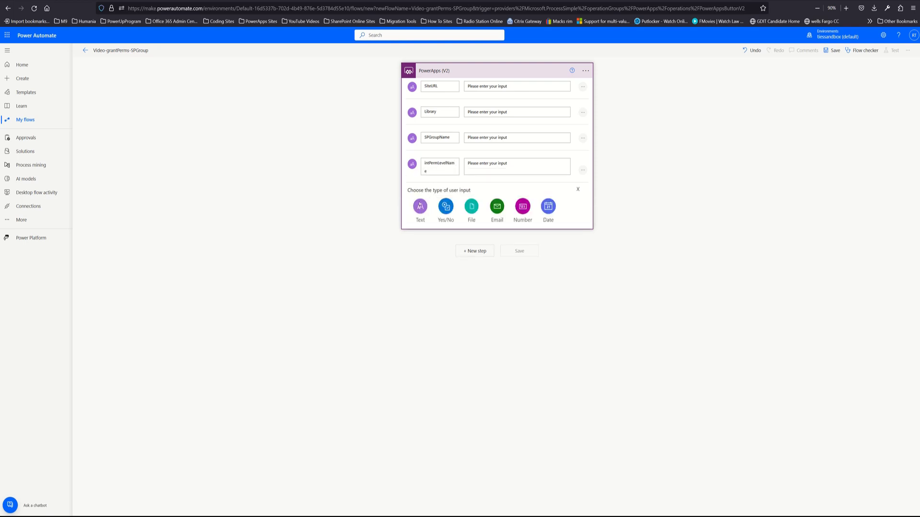
click(419, 206)
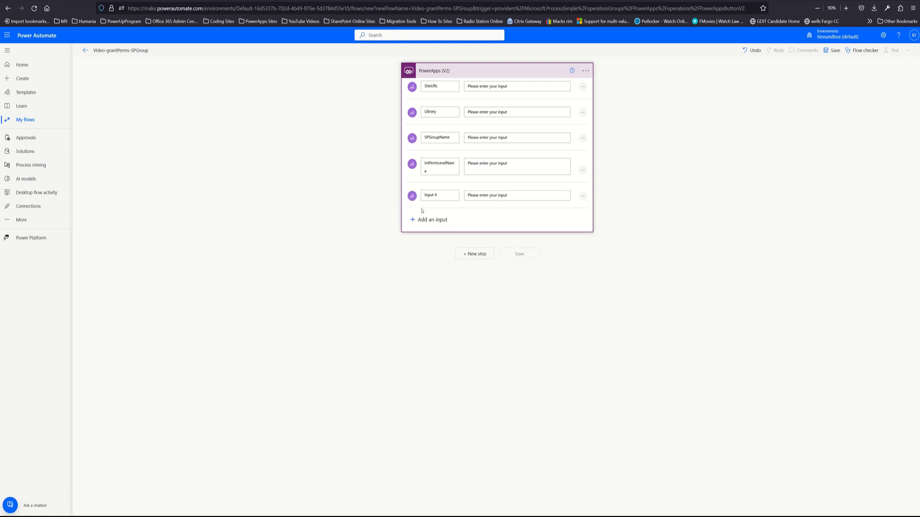
click(445, 198)
text(TypeOfAccess)
click(517, 73)
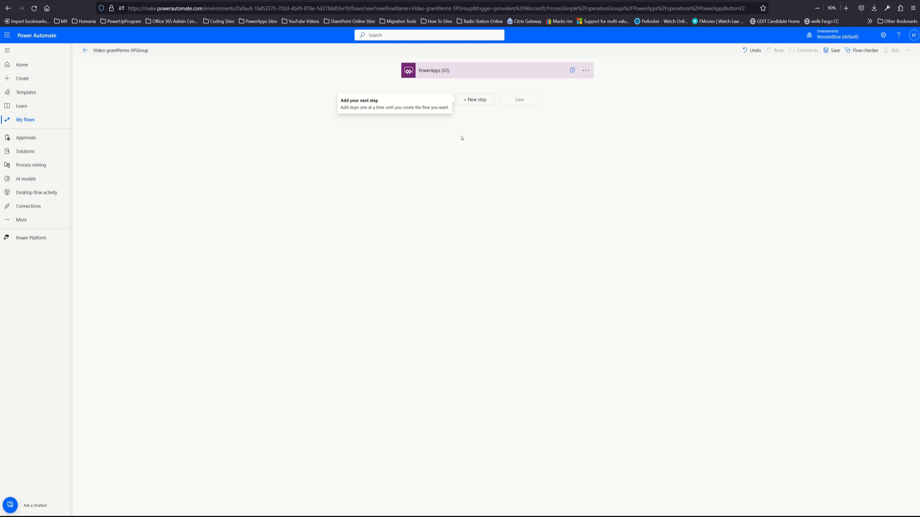
Step: Add a Send an HTTP request to SharePoint action and set its site address to the trigger's SiteURL value
click(476, 101)
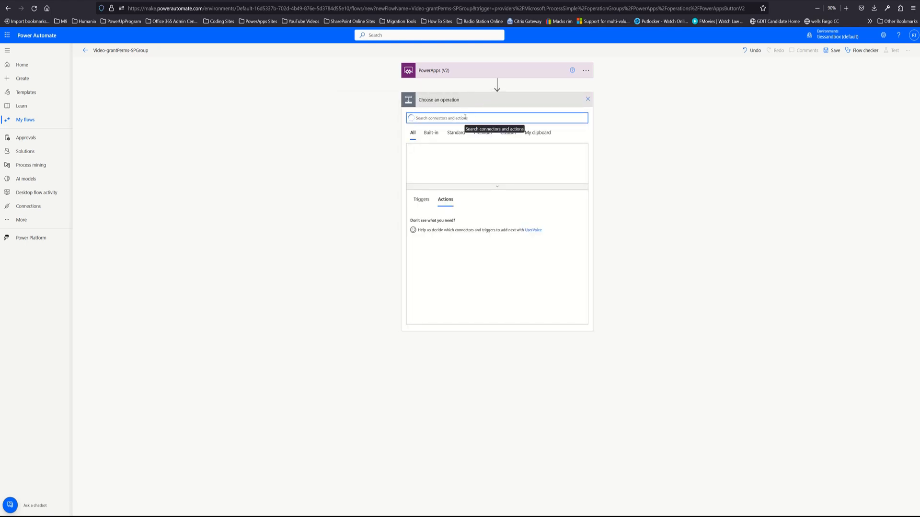
text(http)
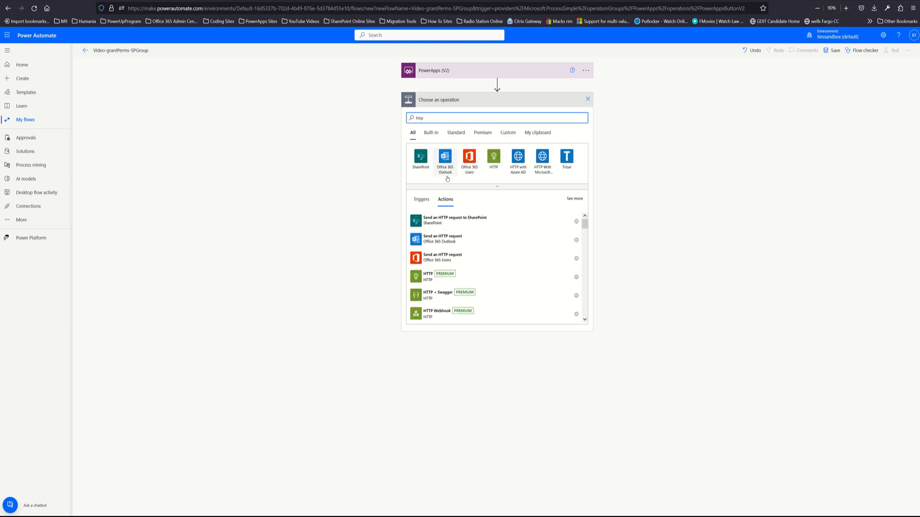
click(440, 221)
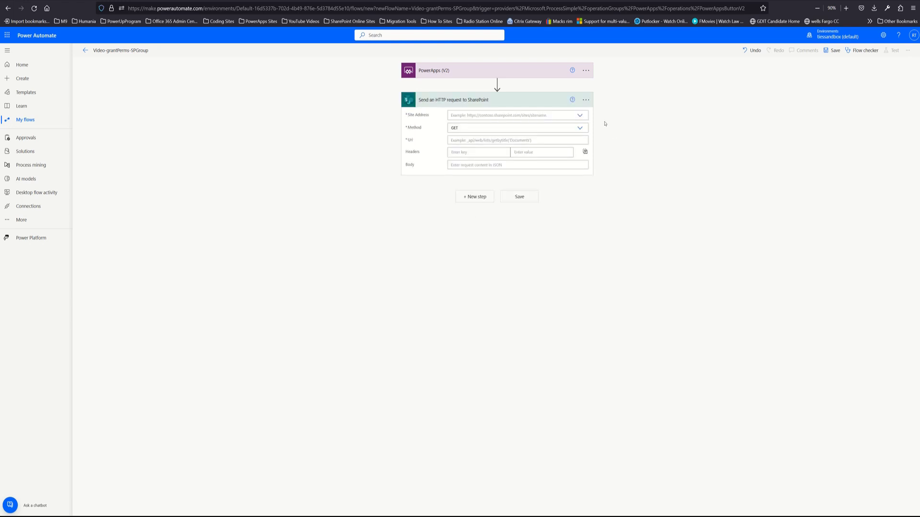
click(579, 116)
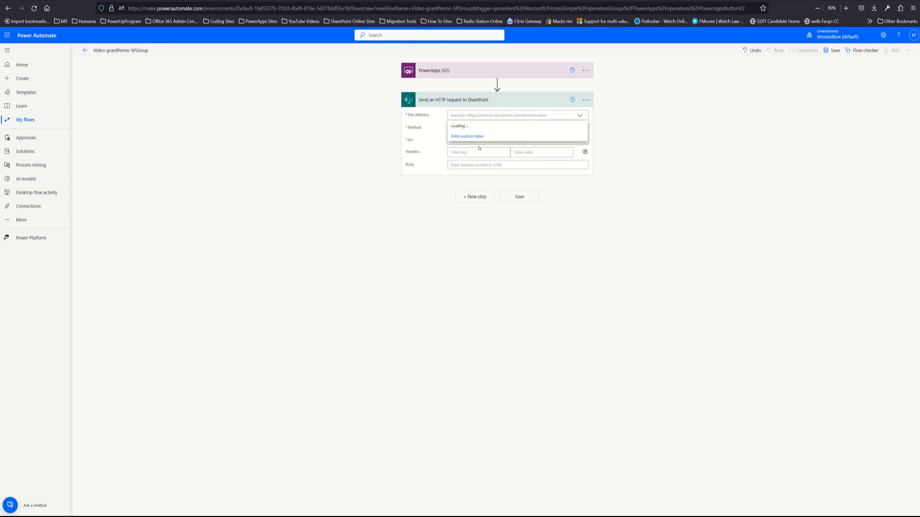
click(474, 136)
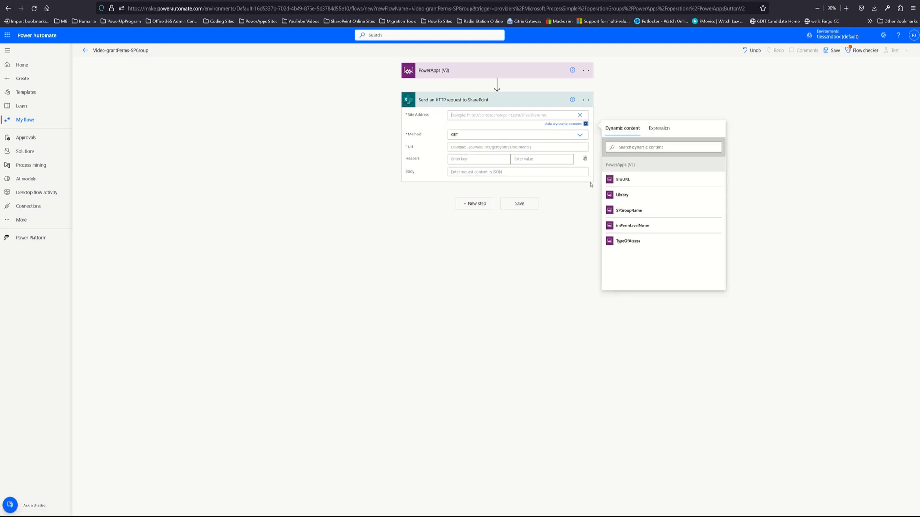
click(623, 180)
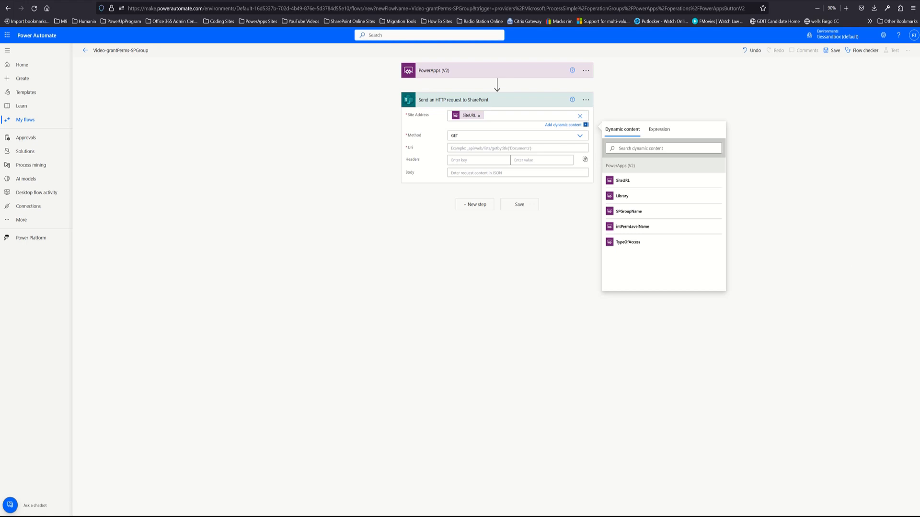
Step: Set the request's Uri to _api/web/lists/getbytitle('Library'), with the trigger's Library value inserted between the quotes
click(491, 148)
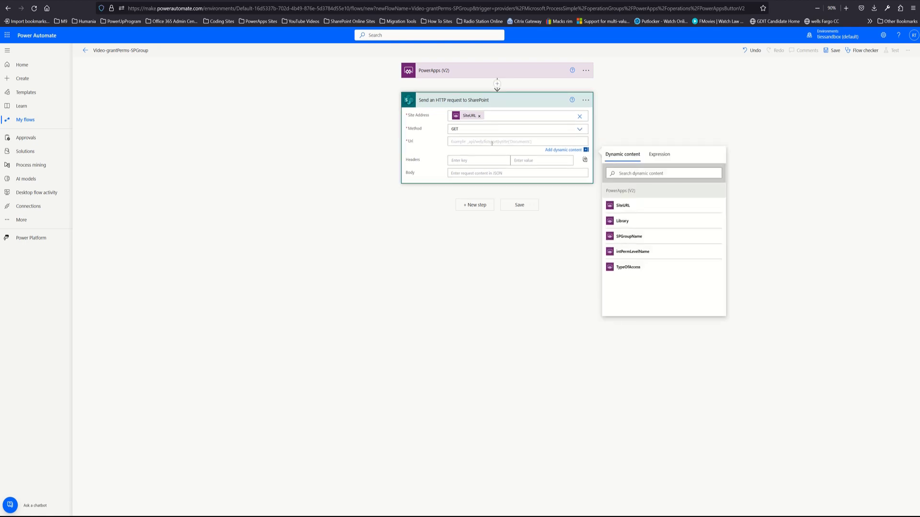
right_click(491, 141)
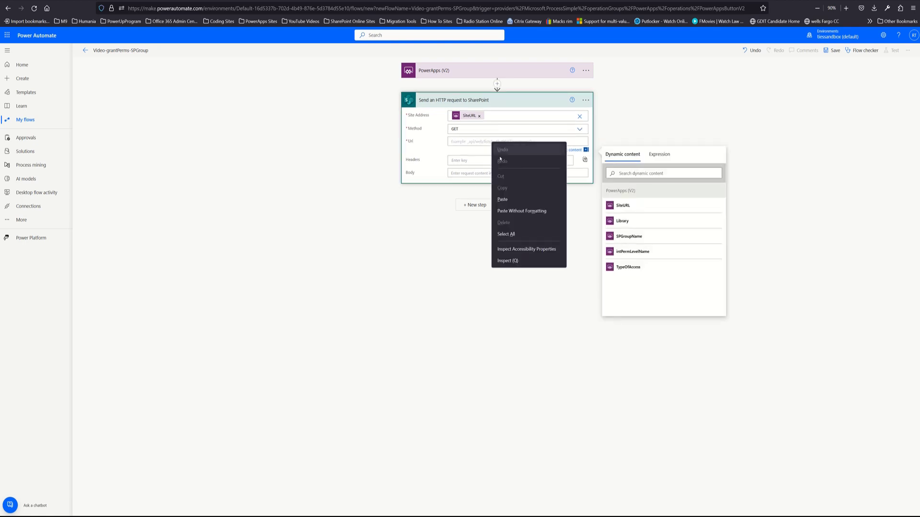
click(517, 201)
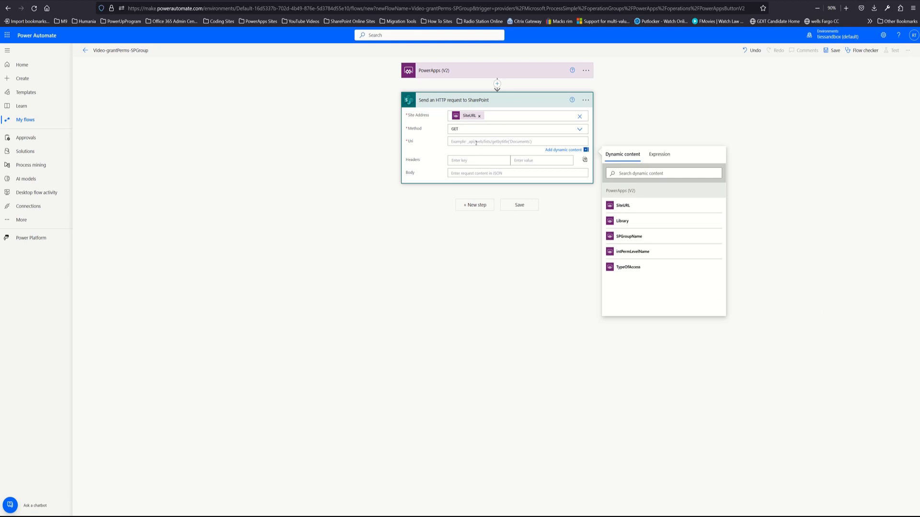
text(_api/web/lists/getbytitle(')
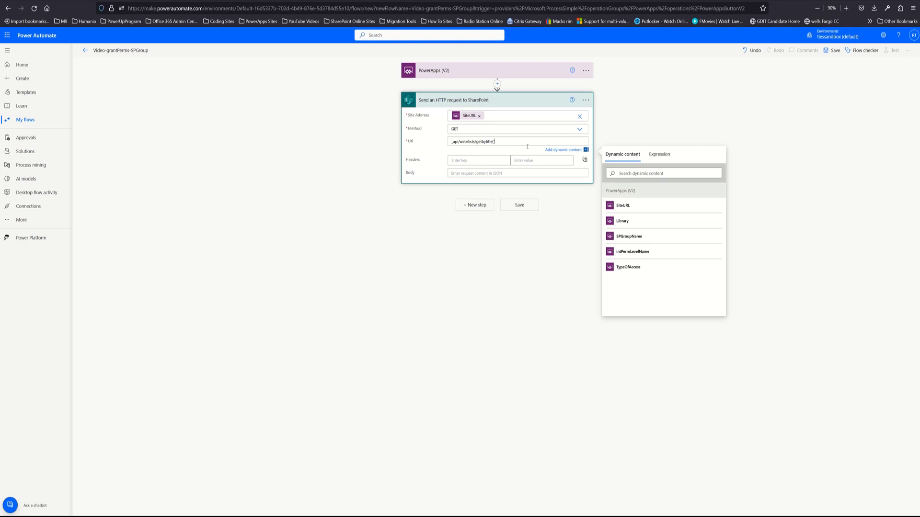
click(631, 222)
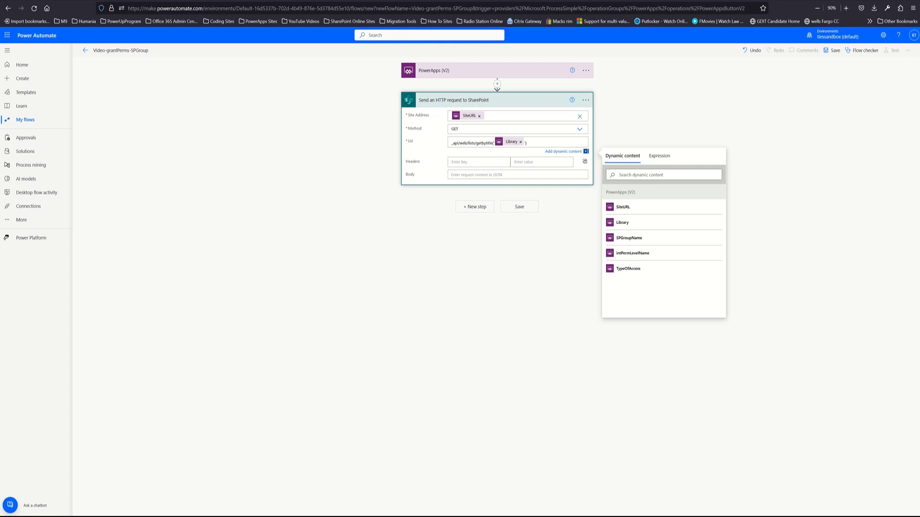
Step: Set the request's headers from JSON to Content-Type application/json and Accept application/json, and show them as key-value pairs
click(585, 162)
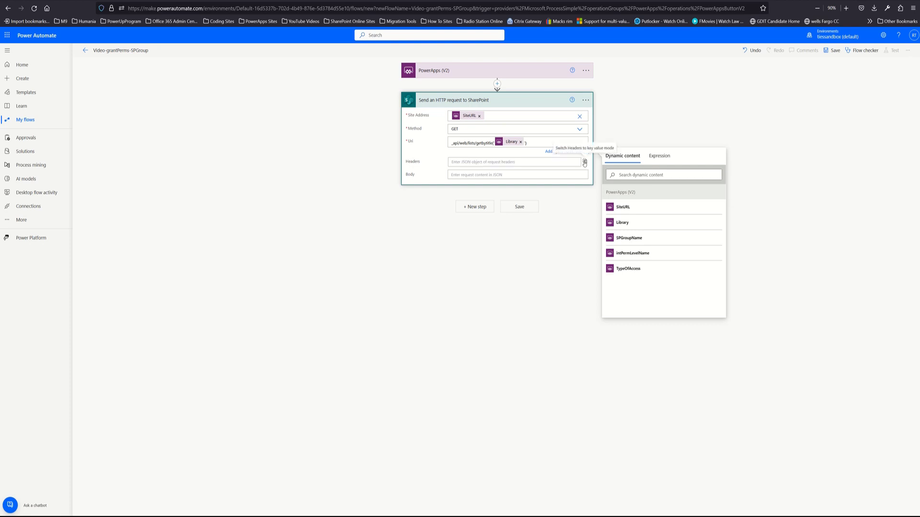
click(461, 154)
text({  "Content-Type": "application/json",  "Accept": "application/json" })
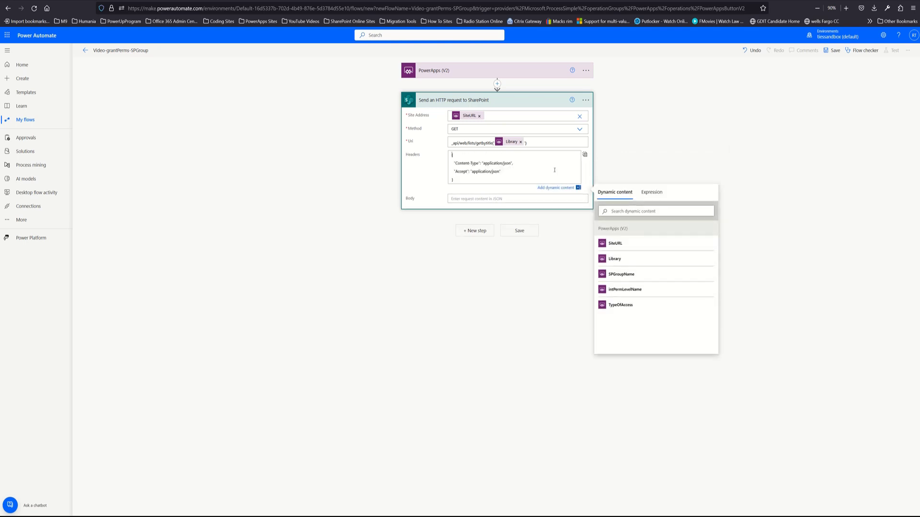
click(585, 154)
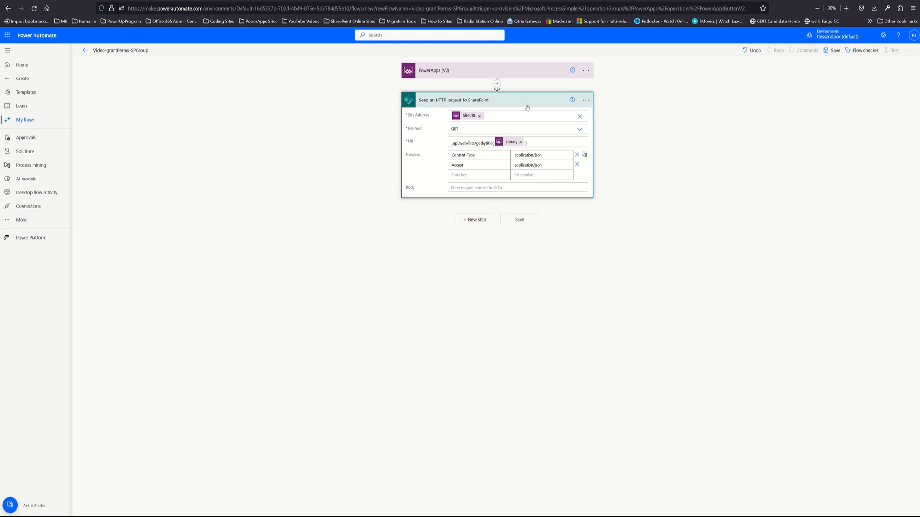
Step: Rename the Send an HTTP request to SharePoint action as Get Library ID and collapse it
click(585, 100)
click(614, 111)
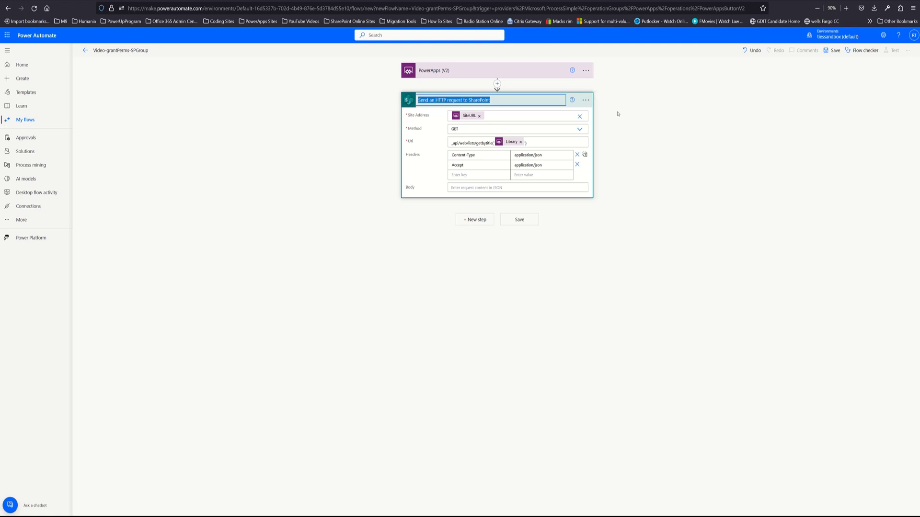
text(Get Library ID)
click(634, 143)
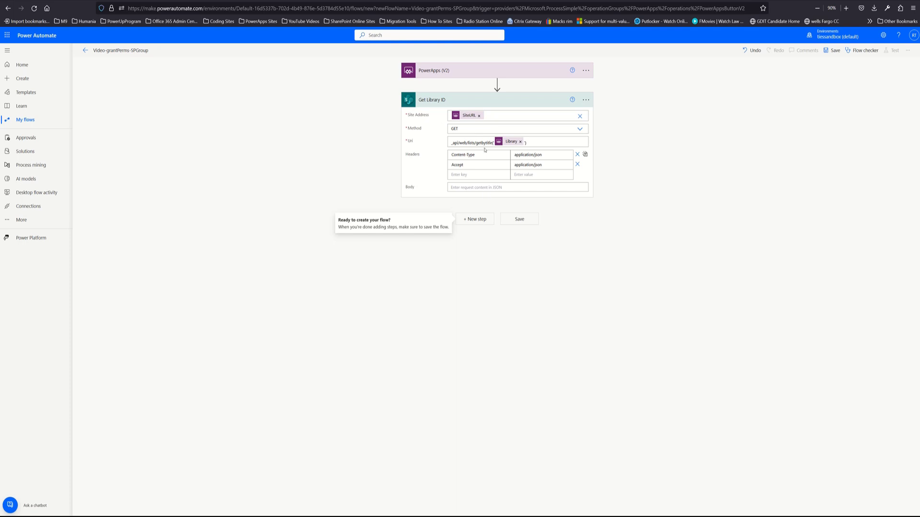
click(509, 101)
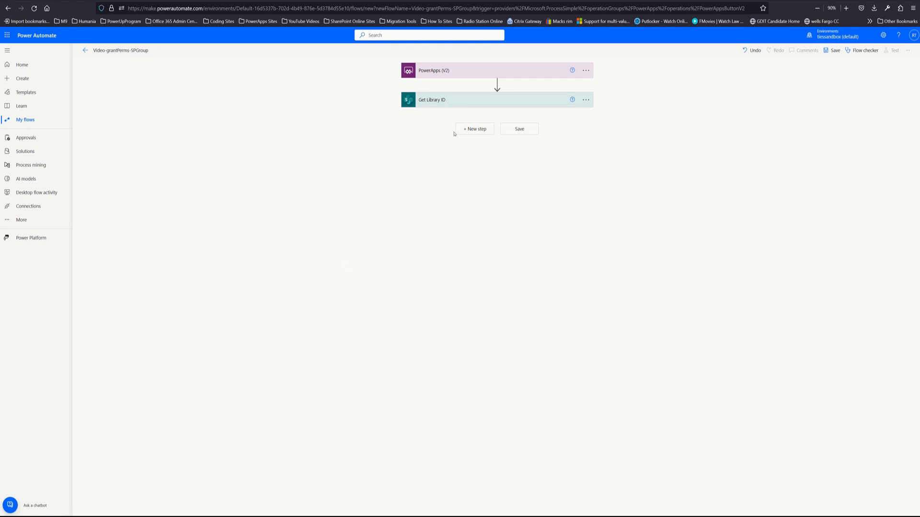
Step: Add a second Send an HTTP request to SharePoint action and set its site address to the trigger's SiteURL value
click(477, 129)
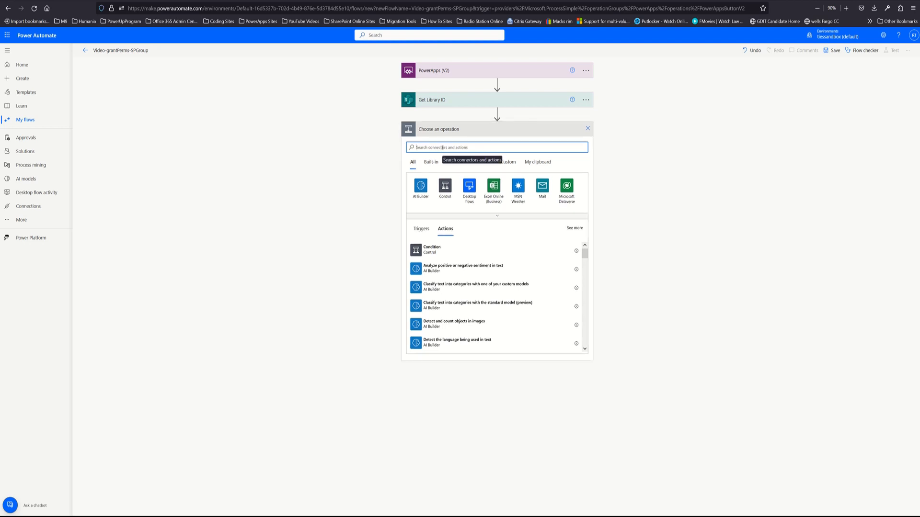
text(https)
key(BackSpace)
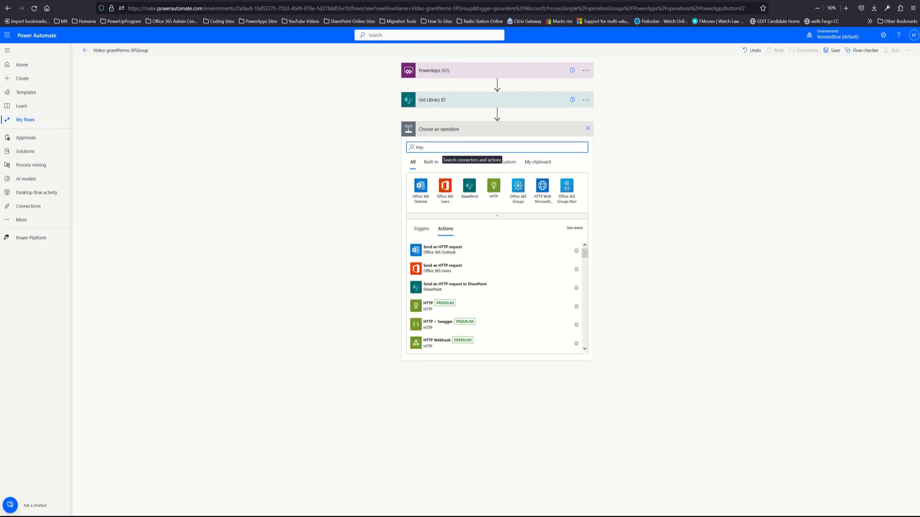
click(442, 250)
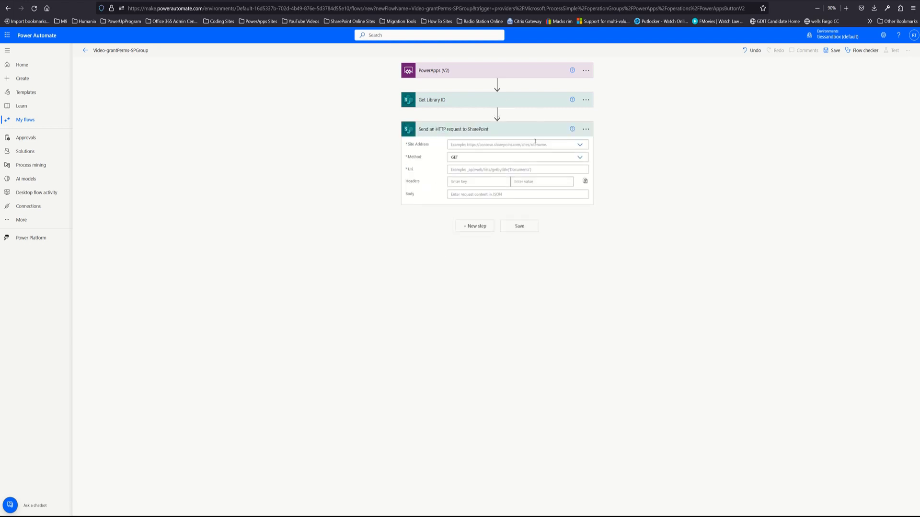
click(503, 144)
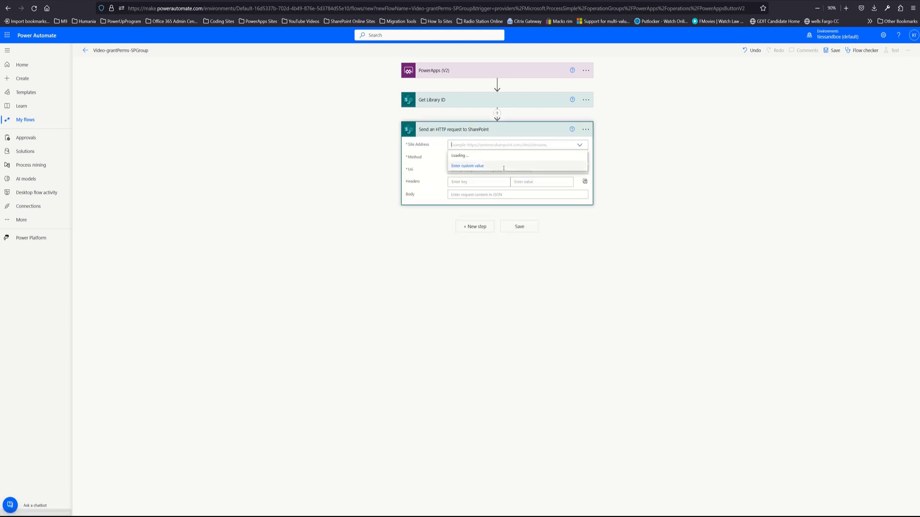
click(503, 168)
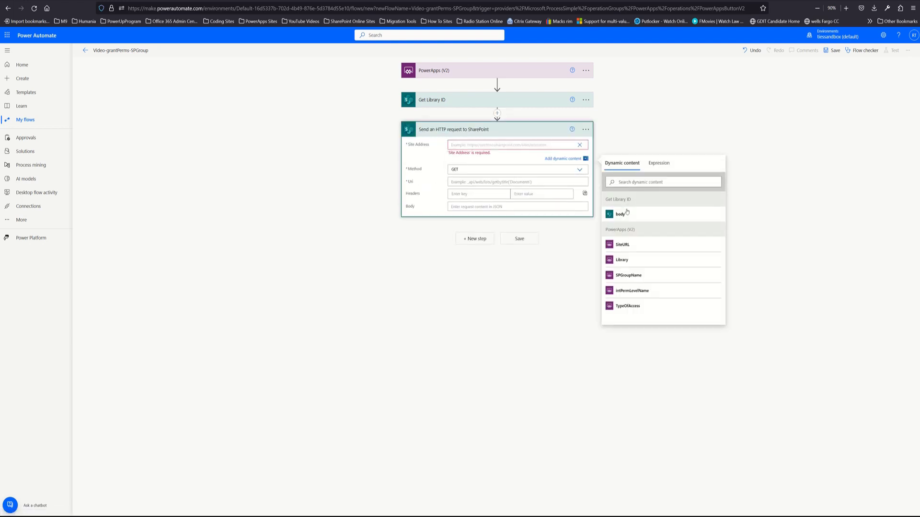
click(623, 245)
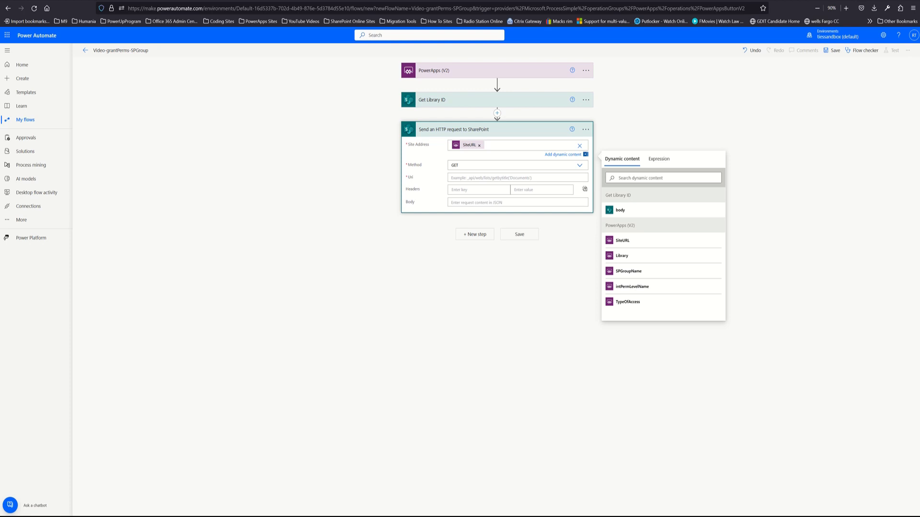
click(481, 177)
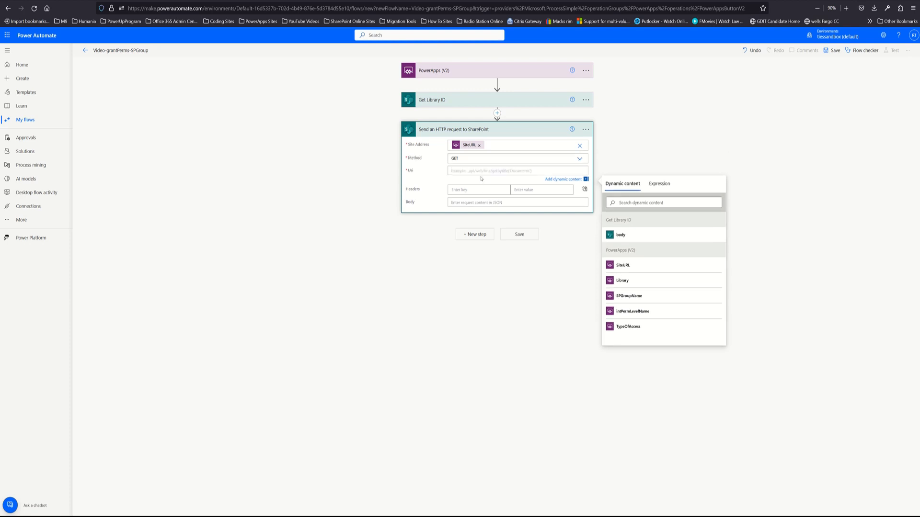
text({   "Content-Type": "application/json",   "Accept": "application/json" })
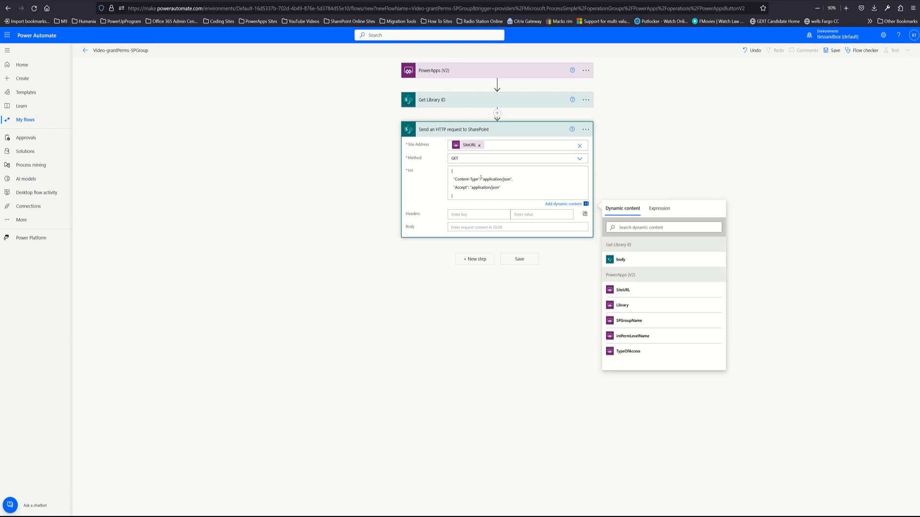
key(ctrl+z)
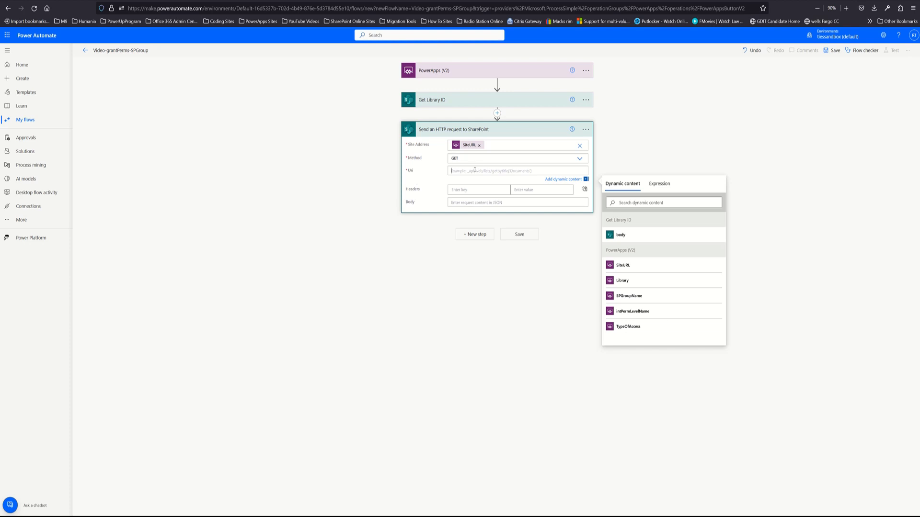
text({ "Content-Type": "application/json", "Accept": "application/json" })
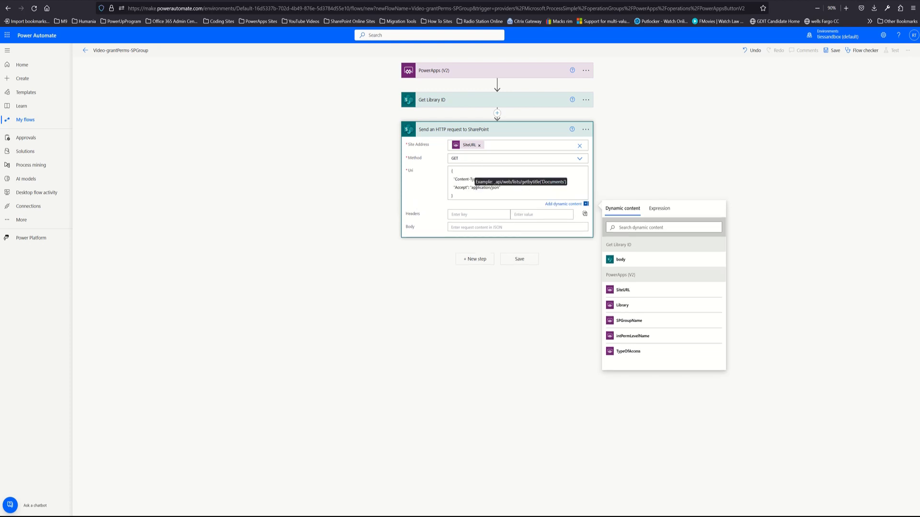
key(ctrl+z)
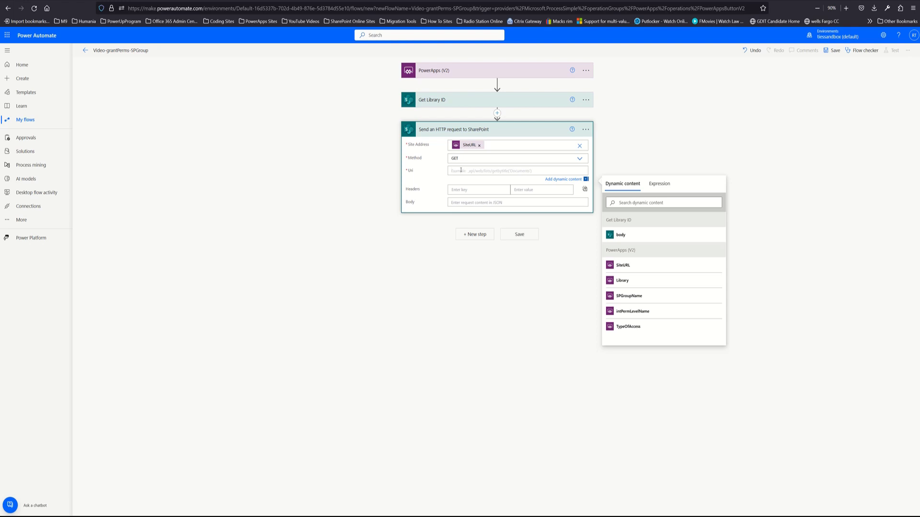
Step: Set the second request's Uri to _api/web/siteGroups/getByName(''), with the trigger's SPGroupName value inserted between the quotes
text(_ap)
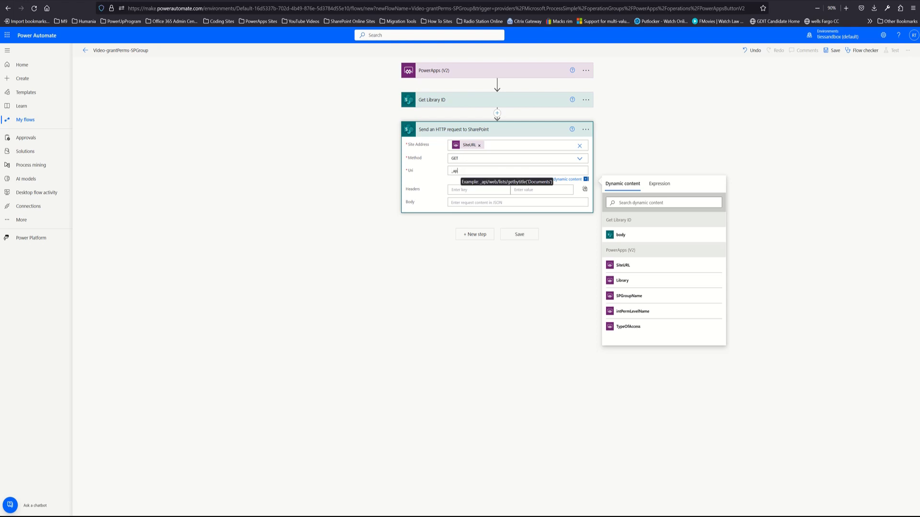
text(i/web)
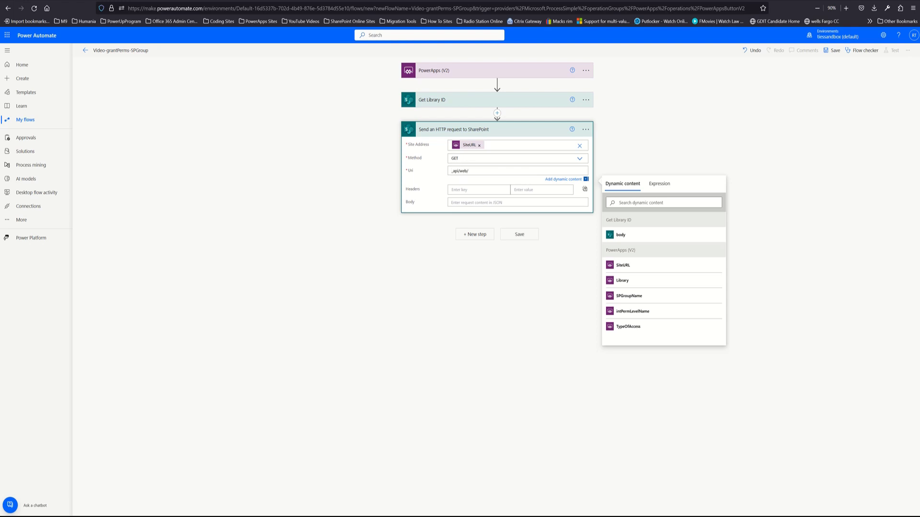
text(/siteGroups/getByName(')
click(628, 296)
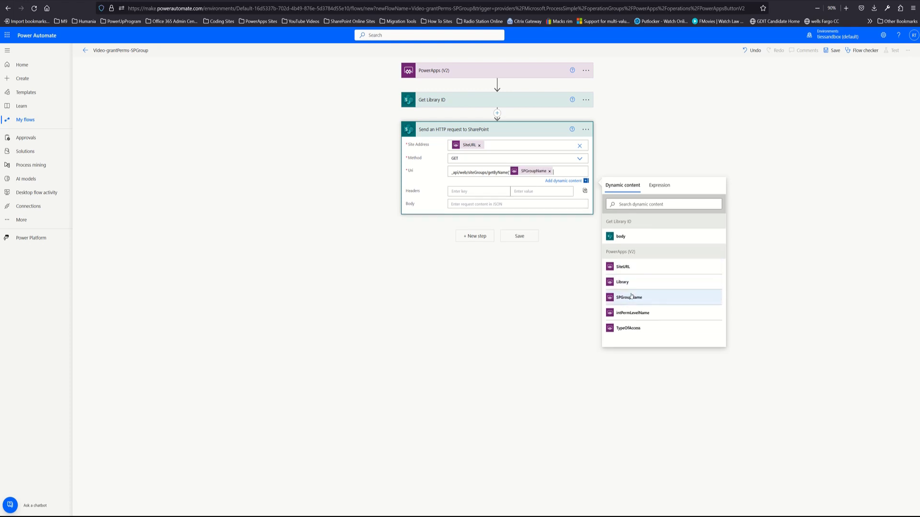
text())
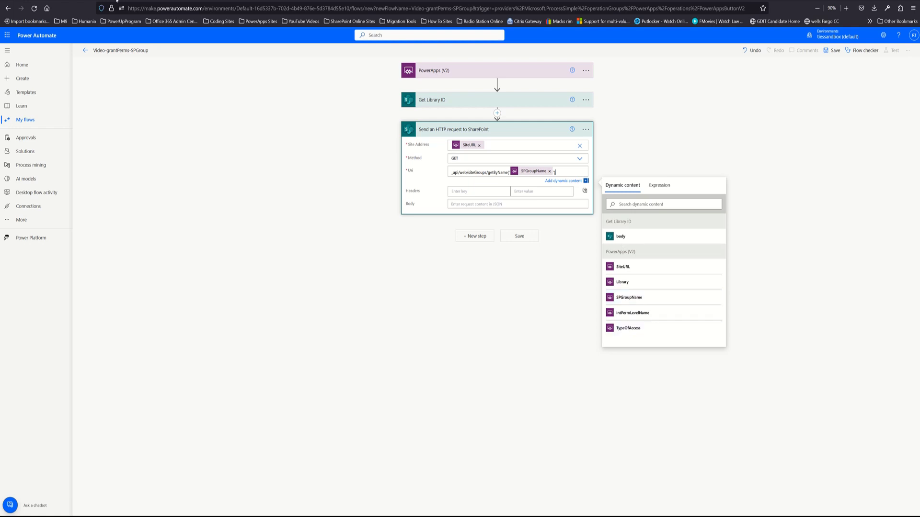
Step: Switch to SharePoint and open the Dev Site from the frequent sites
click(7, 35)
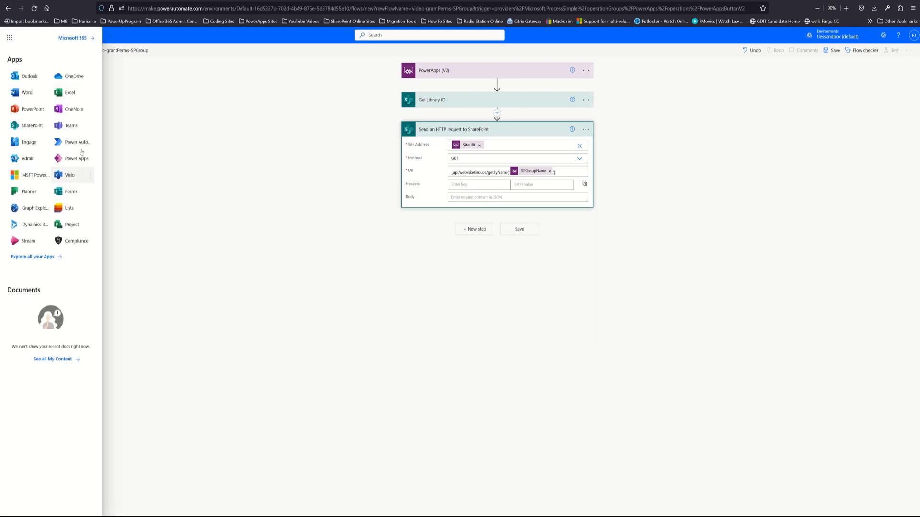
click(28, 126)
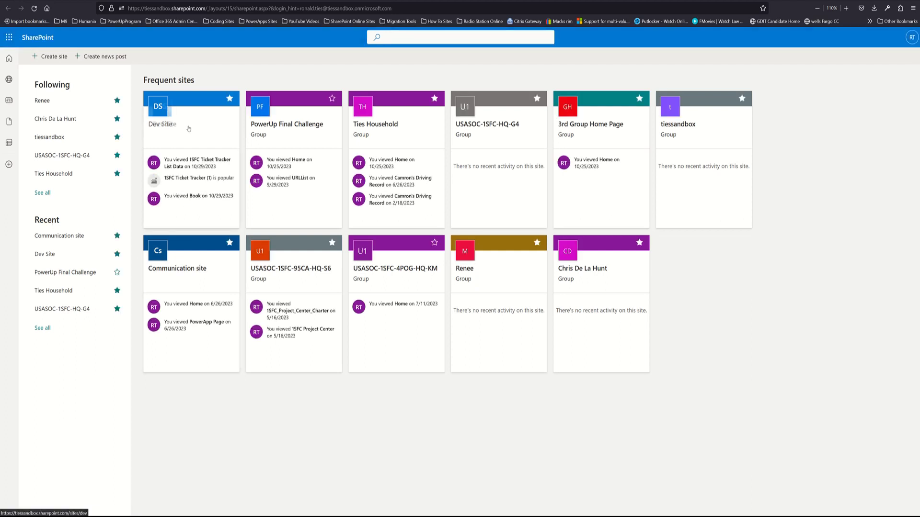
click(186, 128)
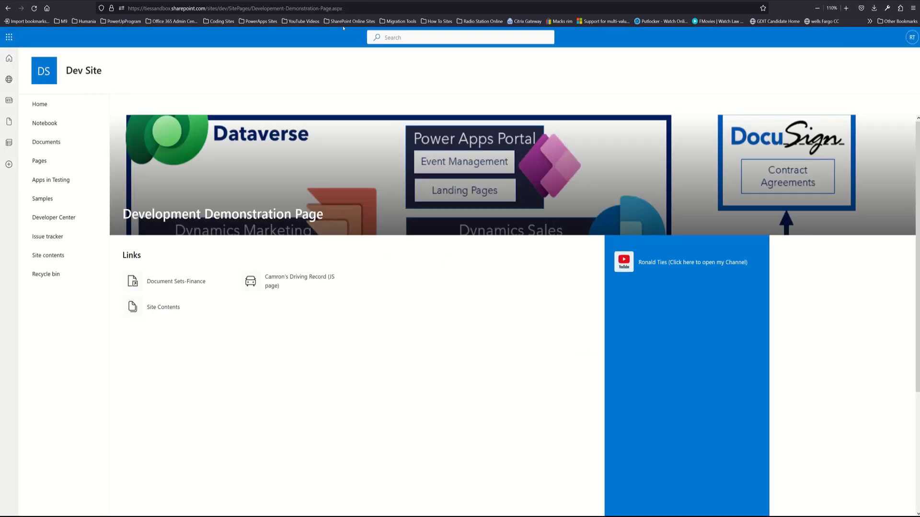
Step: Go to the Dev Site's People and Groups page at _layouts/15/groups.aspx
click(351, 10)
key(Return)
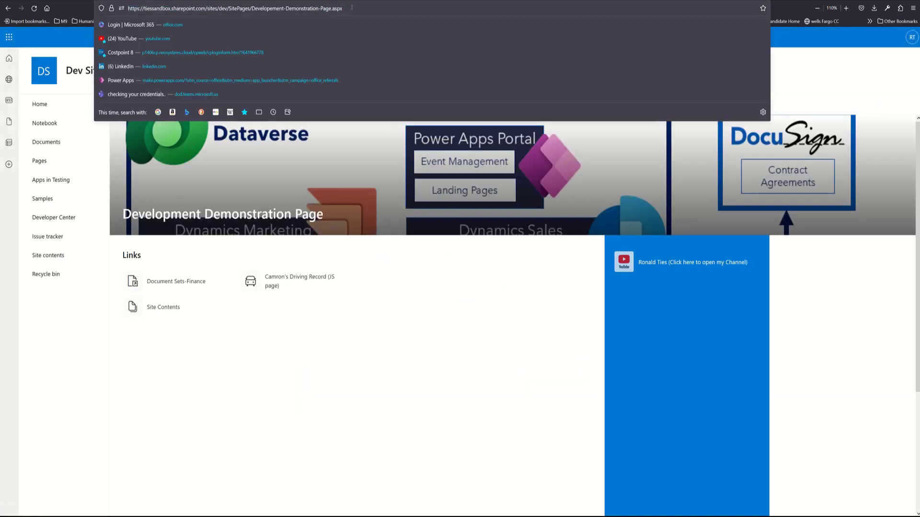
drag(351, 7, 227, 8)
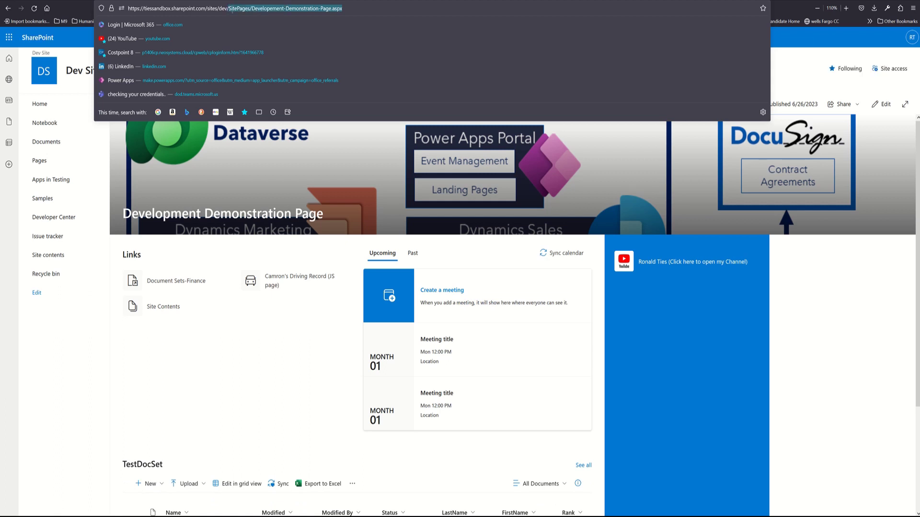
text(_layouts/)
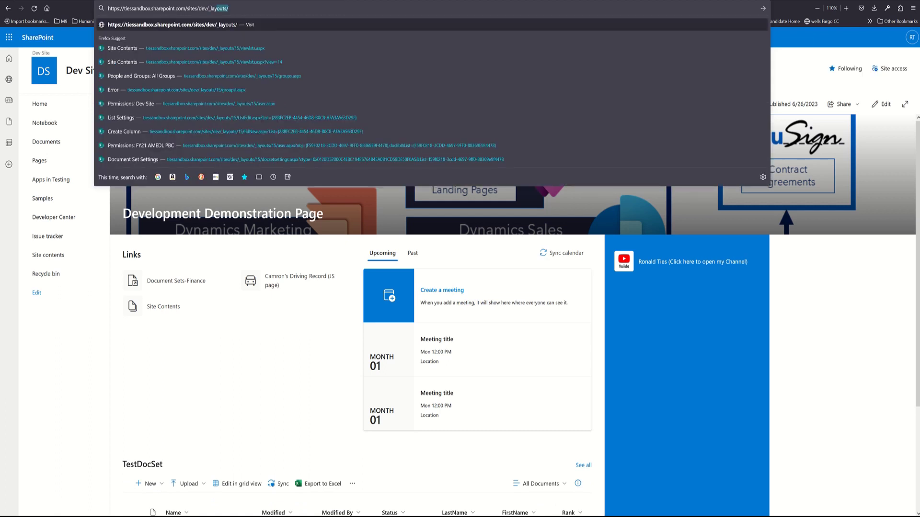
text(15/groups.aspx)
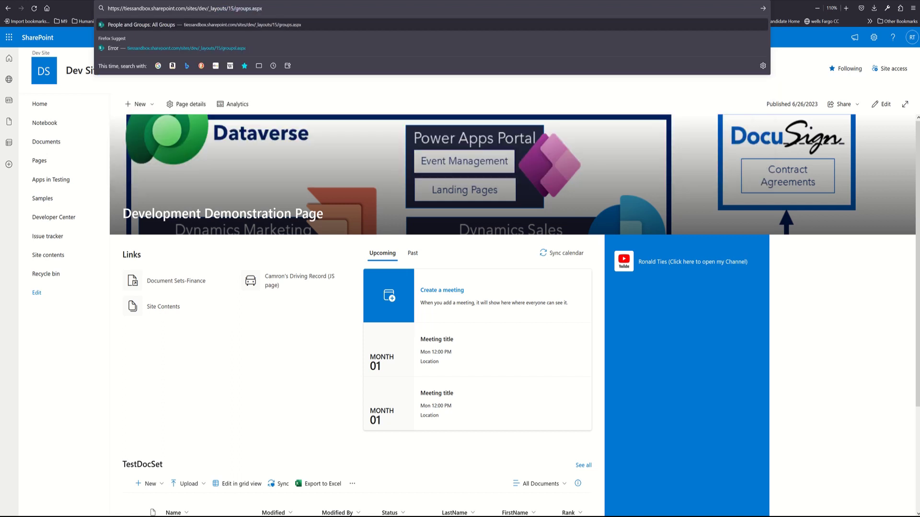
key(Return)
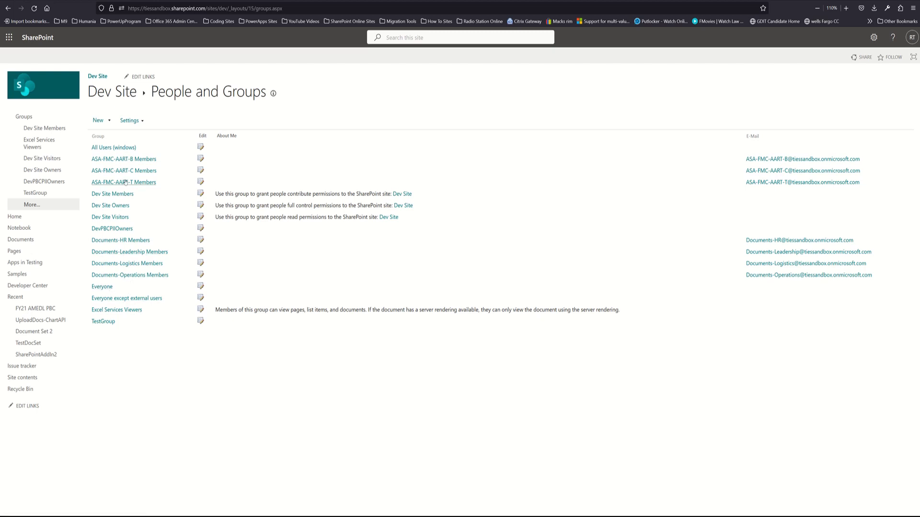
Step: Start a new SharePoint group and name it TestGroup ("New Group")
click(99, 122)
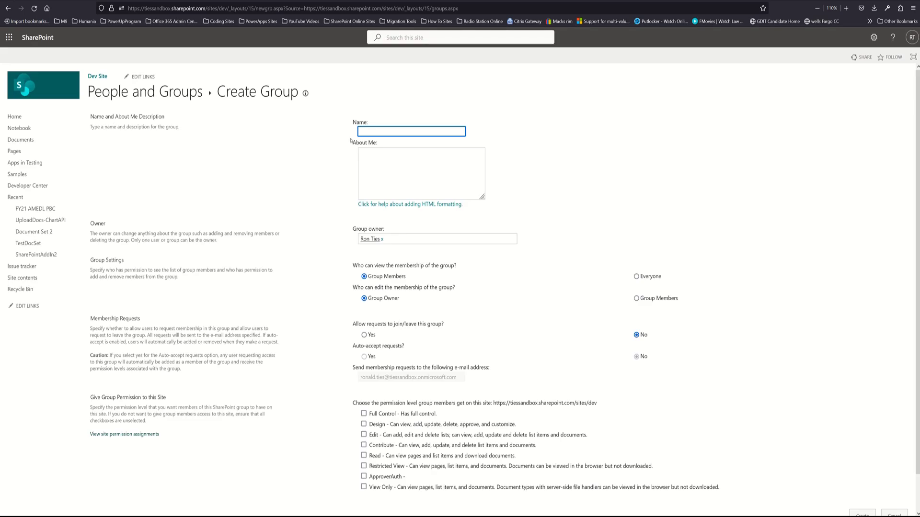
text(TEs)
text(est)
text(Group)
text(("New Ne)
key(BackSpace)
key(BackSpace)
text(F)
key(BackSpace)
text(Group)
Step: Let everyone view the group's membership and try to create the group
scroll(577, 405, down, 2)
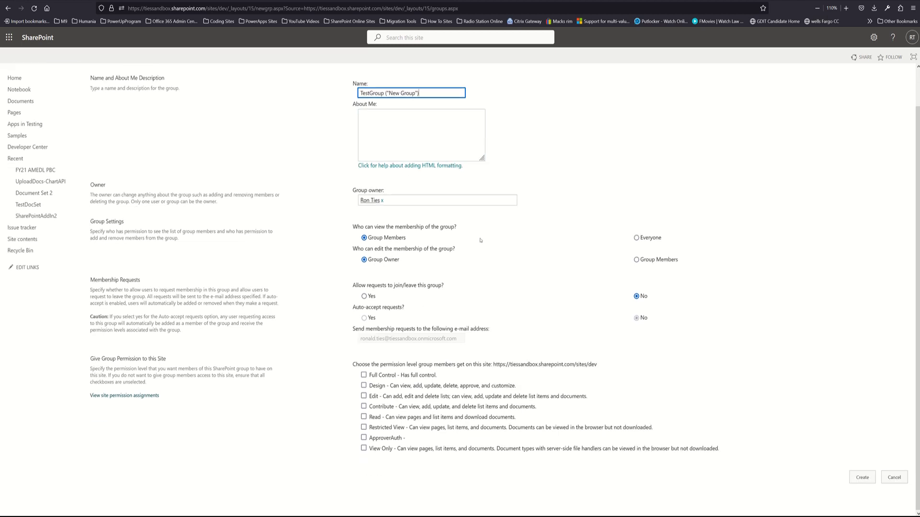
click(638, 238)
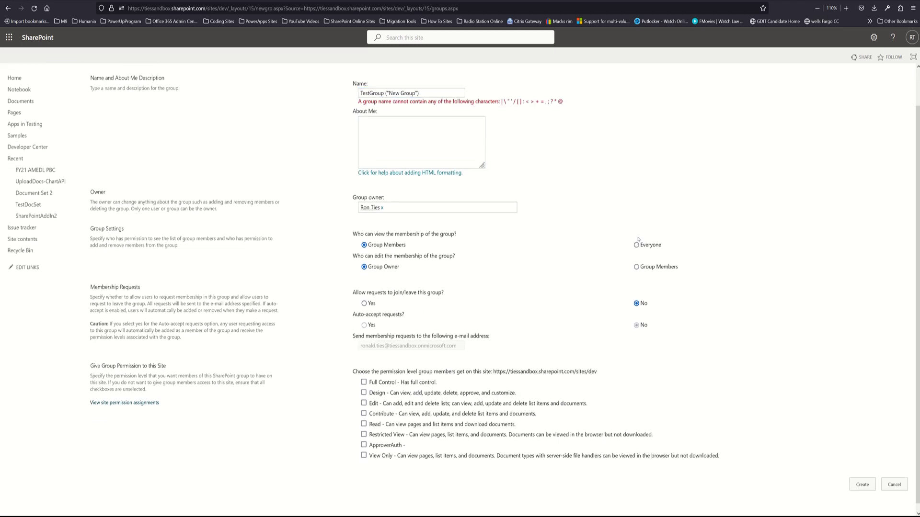
click(637, 245)
click(864, 484)
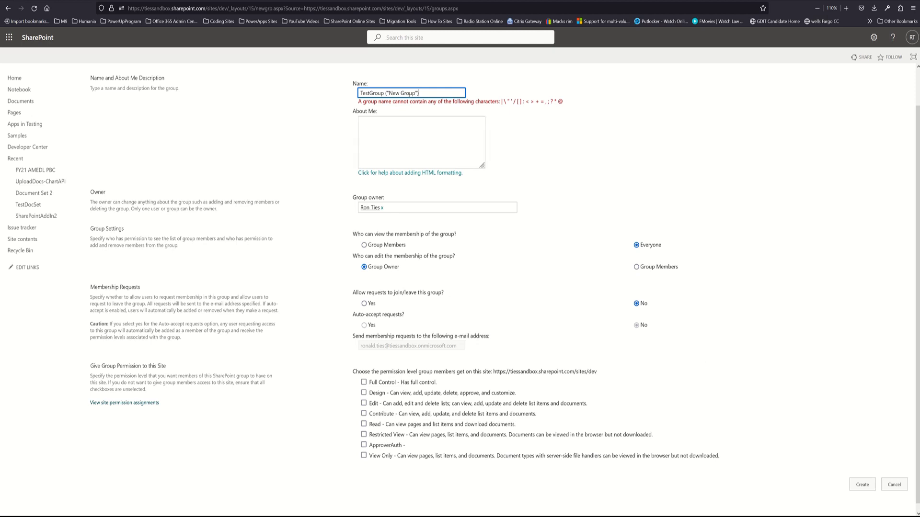
Step: Change the group name to TestGroup (New Group) without quotation marks, create the group, and return to the site's group list
key(Left)
key(shift+Left)
key(BackSpace)
key(BackSpace)
click(862, 485)
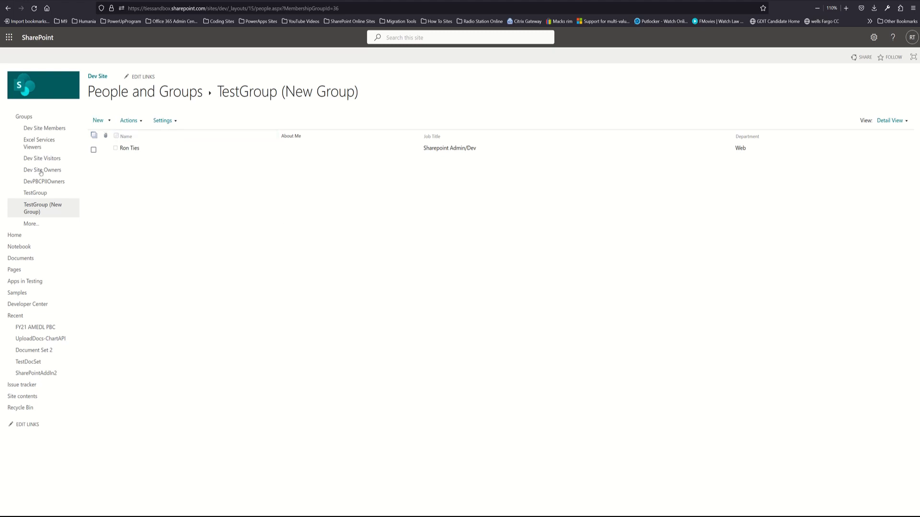
click(26, 117)
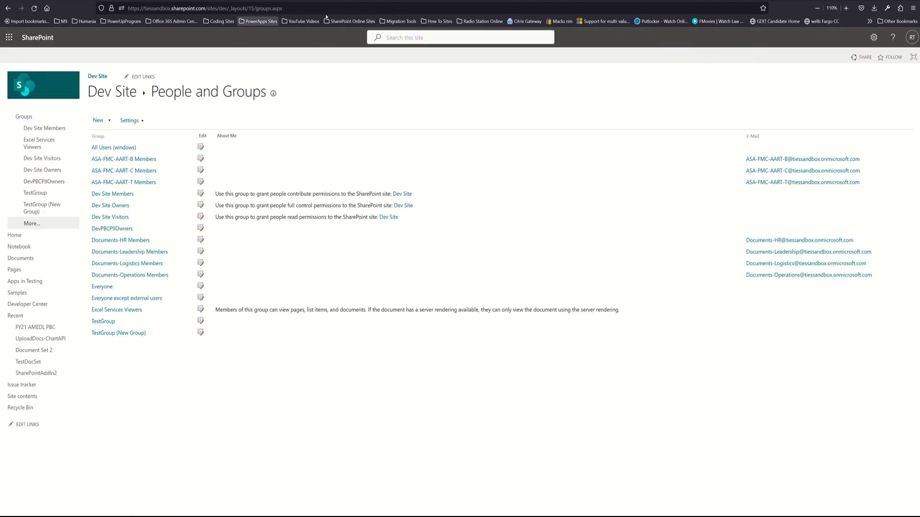
Step: Open the settings of the TestGroup (New Group) group and accept them without editing
click(123, 333)
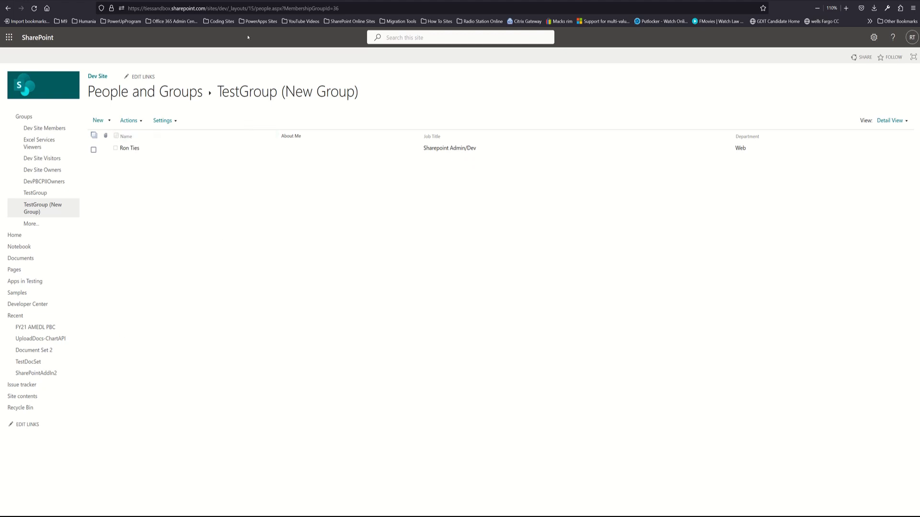
click(169, 121)
click(187, 138)
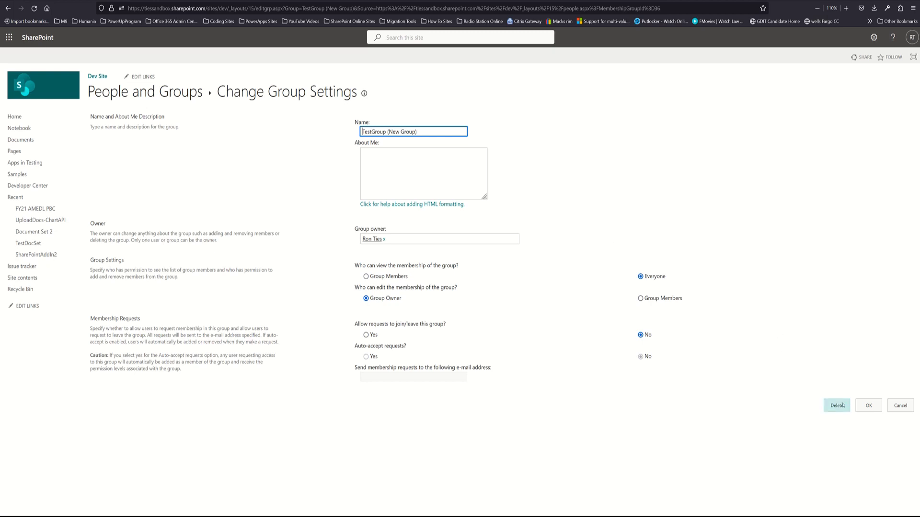
click(868, 406)
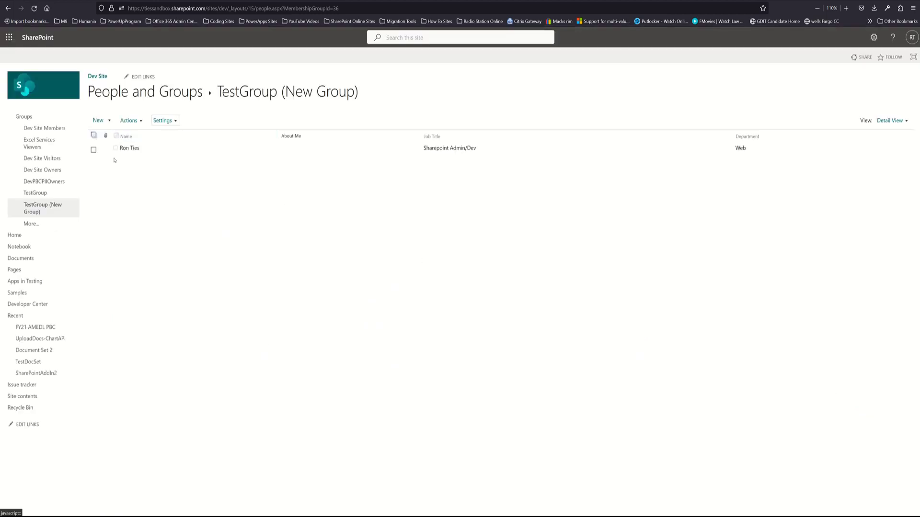
Step: Return to the site's group list and reopen the group settings of TestGroup (New Group)
click(49, 210)
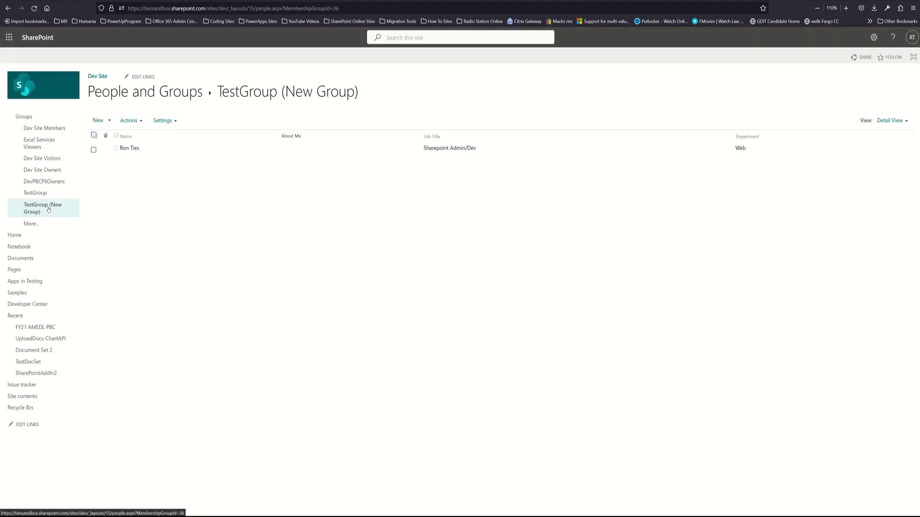
click(25, 118)
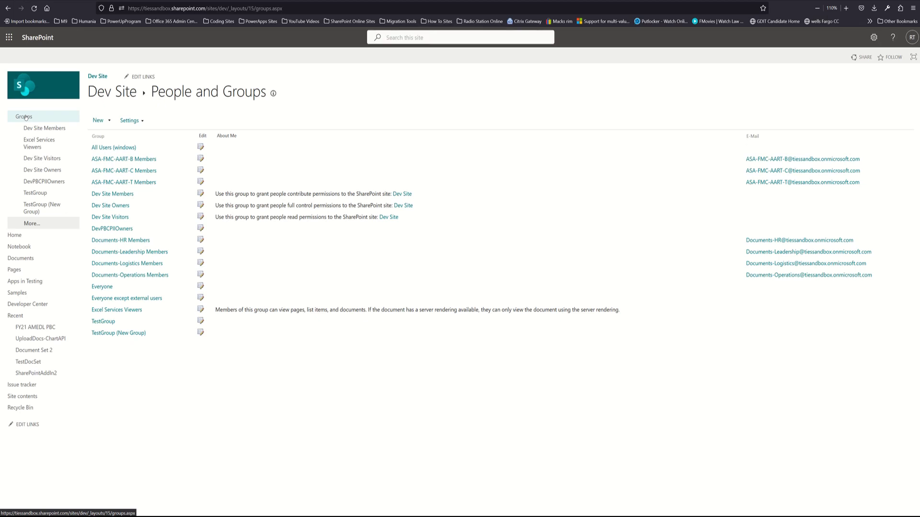
click(121, 334)
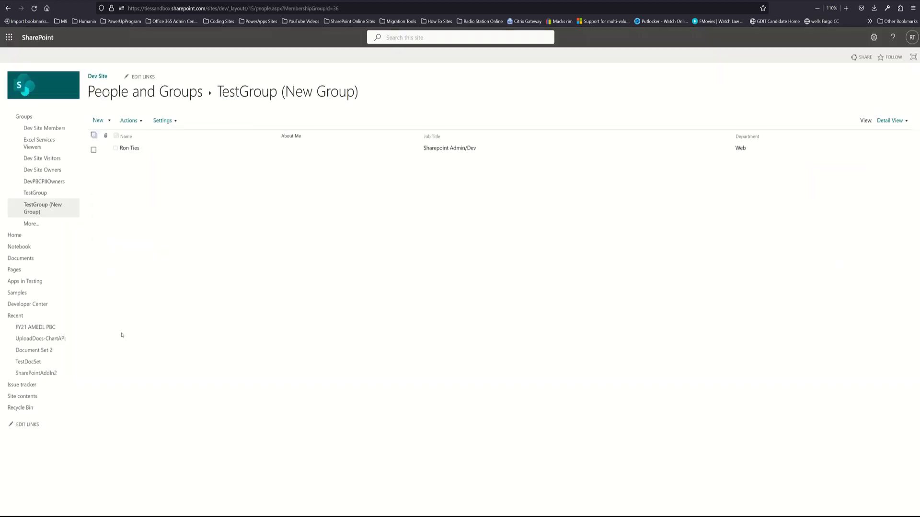
click(163, 121)
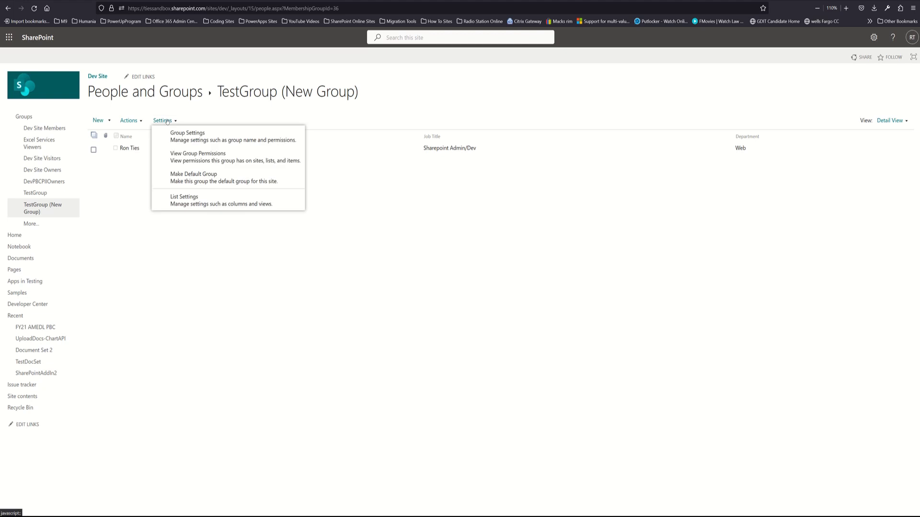
click(186, 135)
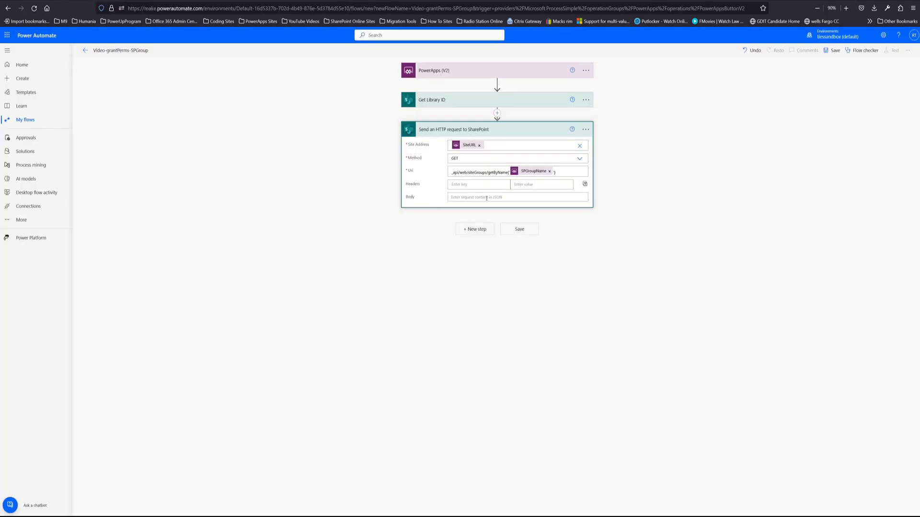
Step: In the flow, rename the group lookup HTTP request action as "Get PrinID (SP Group)" and collapse it
click(585, 129)
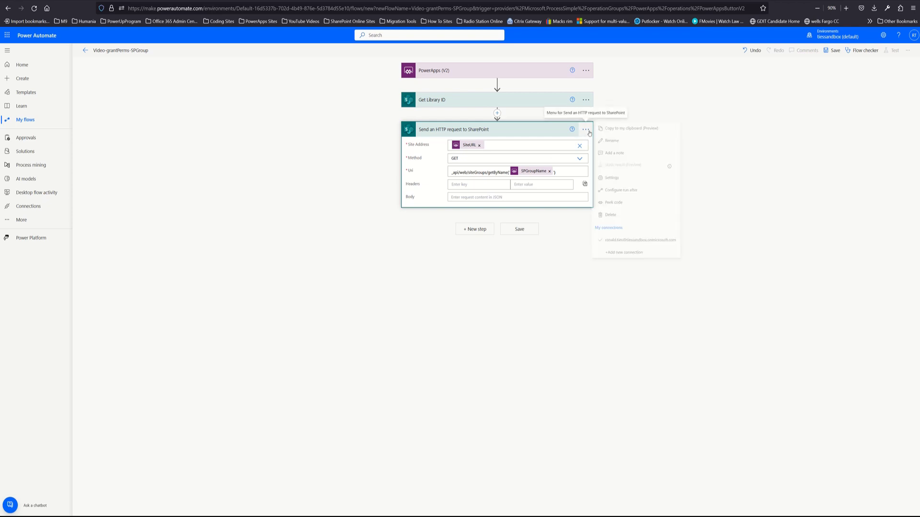
click(632, 143)
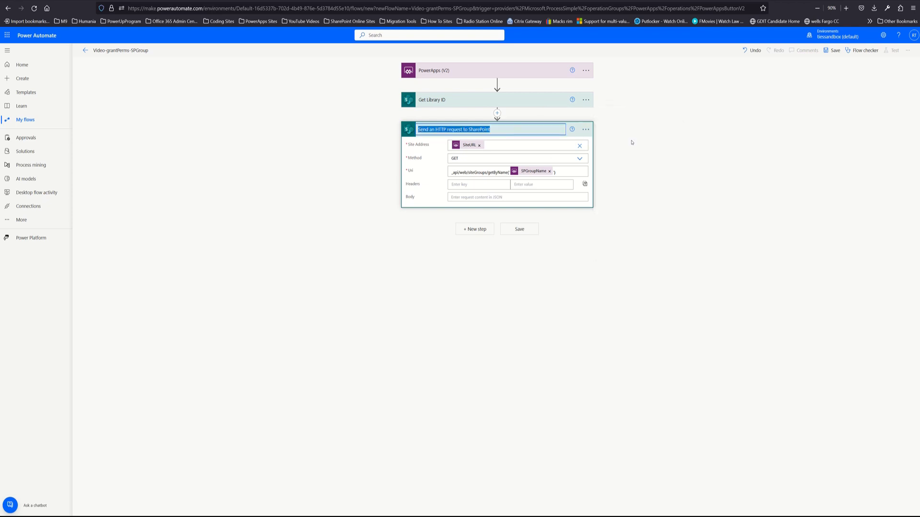
text(D)
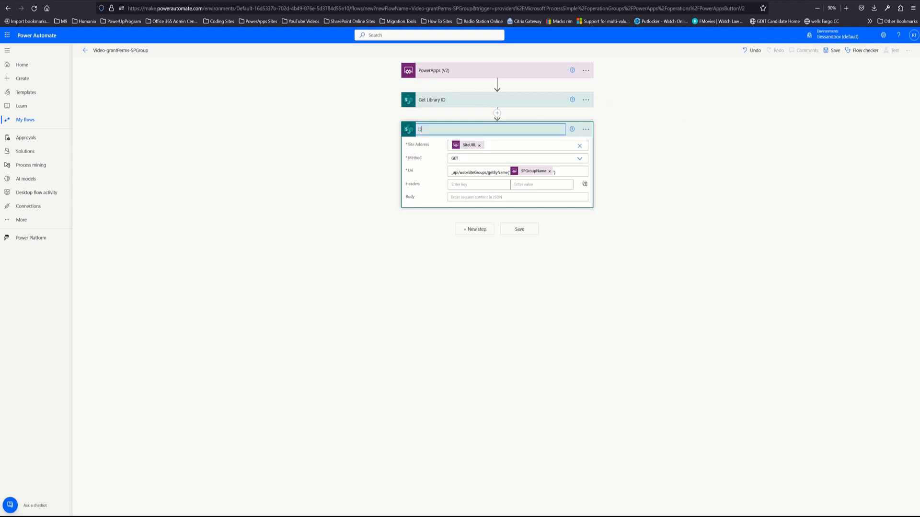
text(Get G)
key(BackSpace)
text(Prin)
text(ID (SP Group))
click(677, 202)
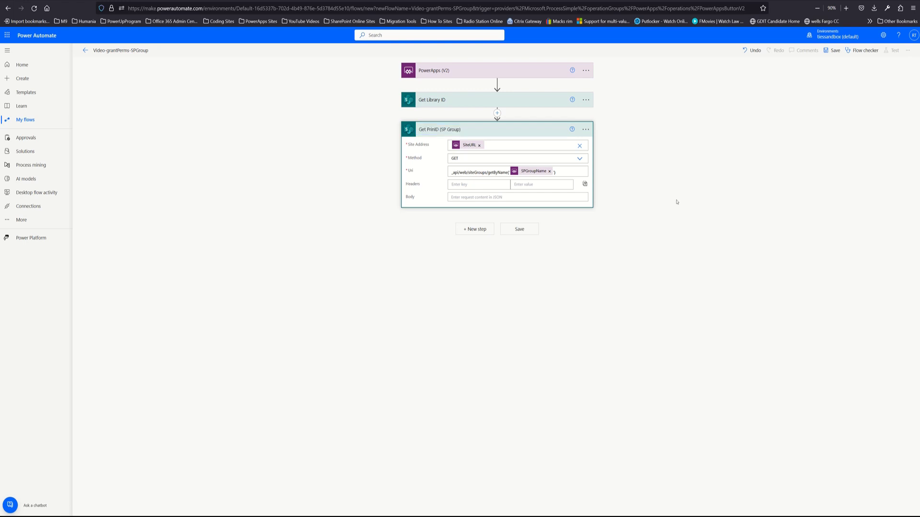
click(549, 134)
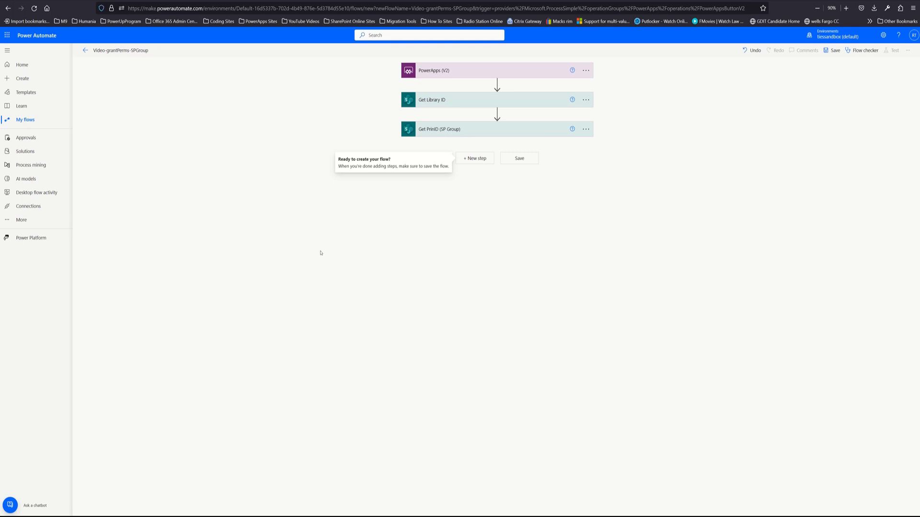
Step: Add an Initialize variable action after Get PrinID (SP Group)
click(483, 158)
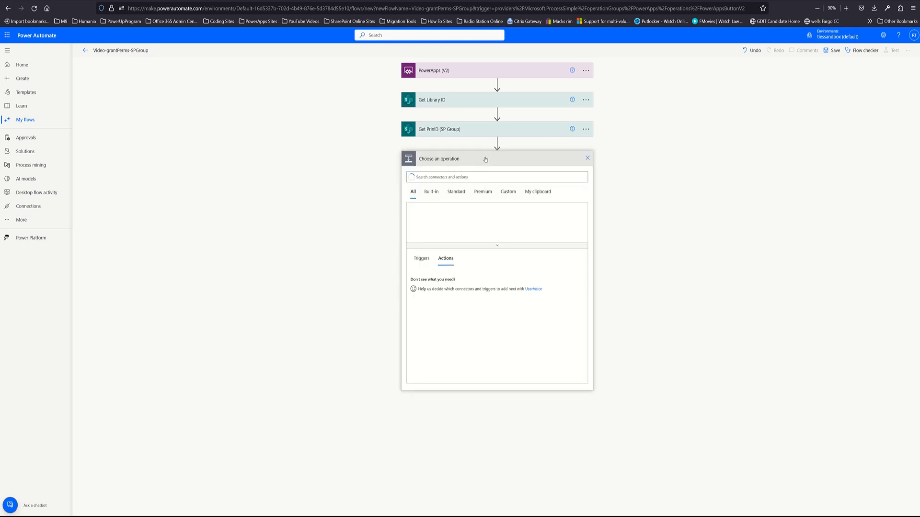
click(459, 176)
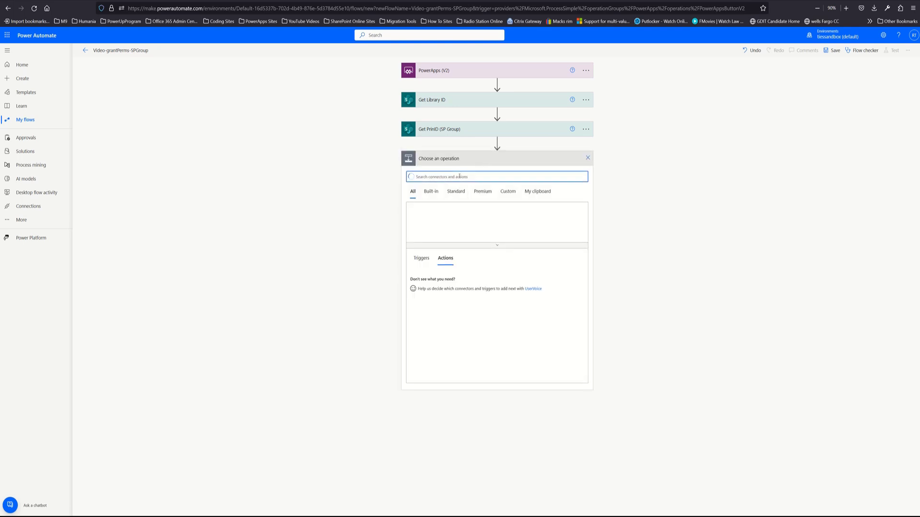
text(init)
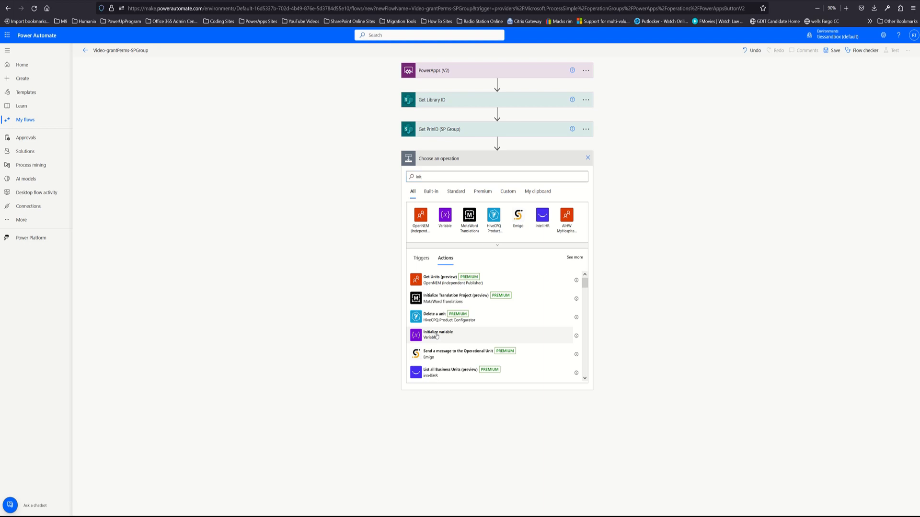
click(437, 335)
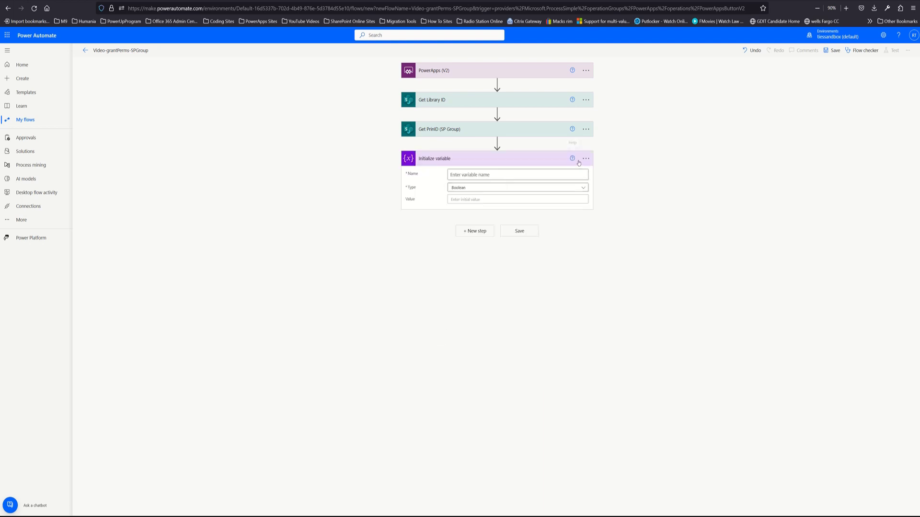
Step: Rename the new Initialize variable action as "Owner Permissions Level Role ID"
click(585, 158)
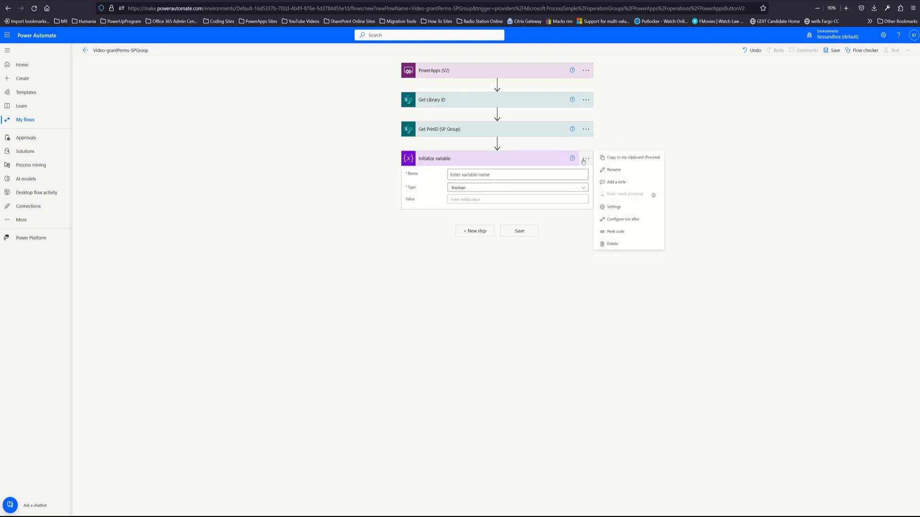
click(616, 171)
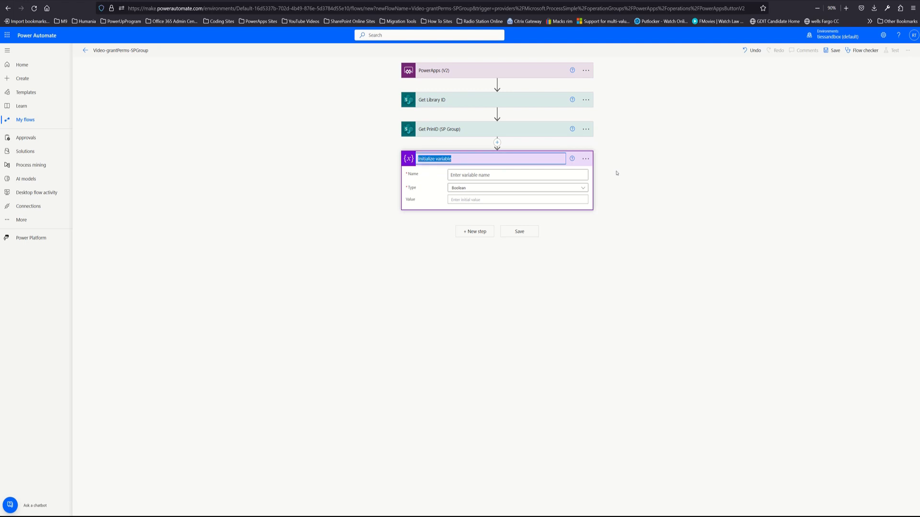
text(Full contro)
key(BackSpace)
key(BackSpace)
key(BackSpace)
text(Owner Permissions L)
click(549, 174)
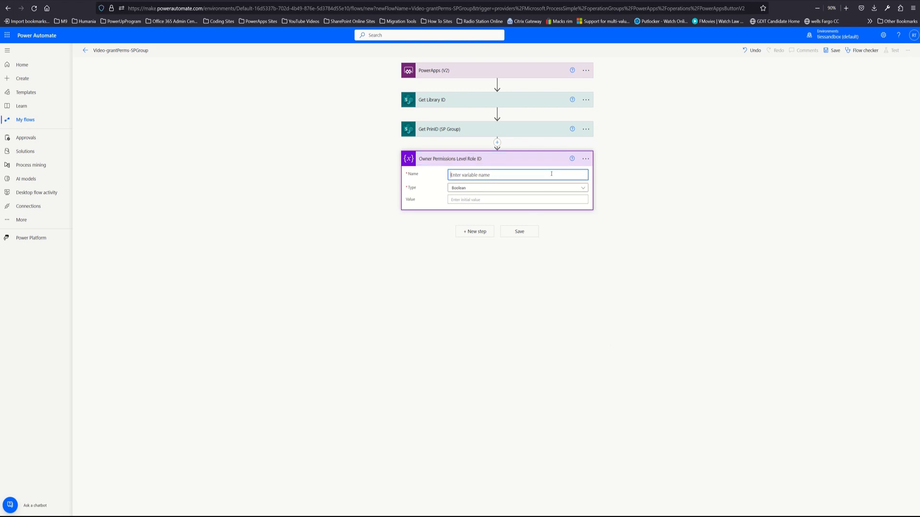
text(varOwner)
click(486, 190)
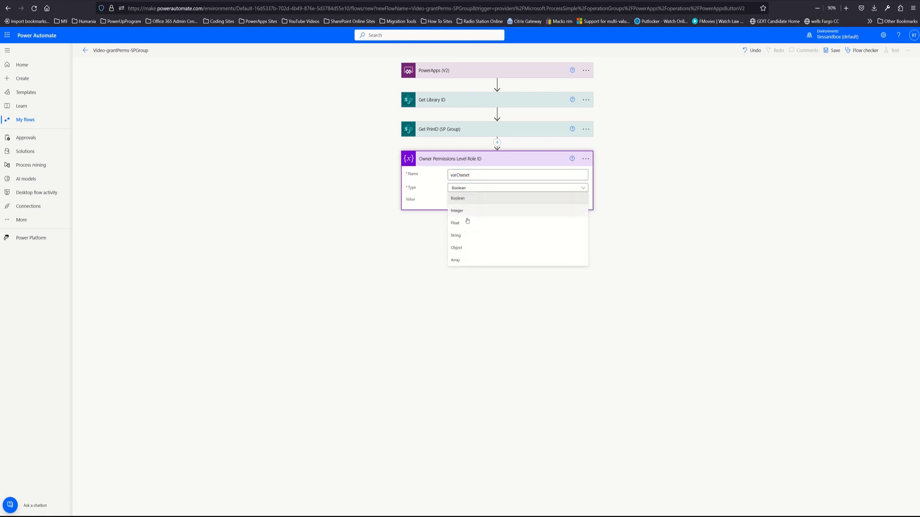
click(462, 235)
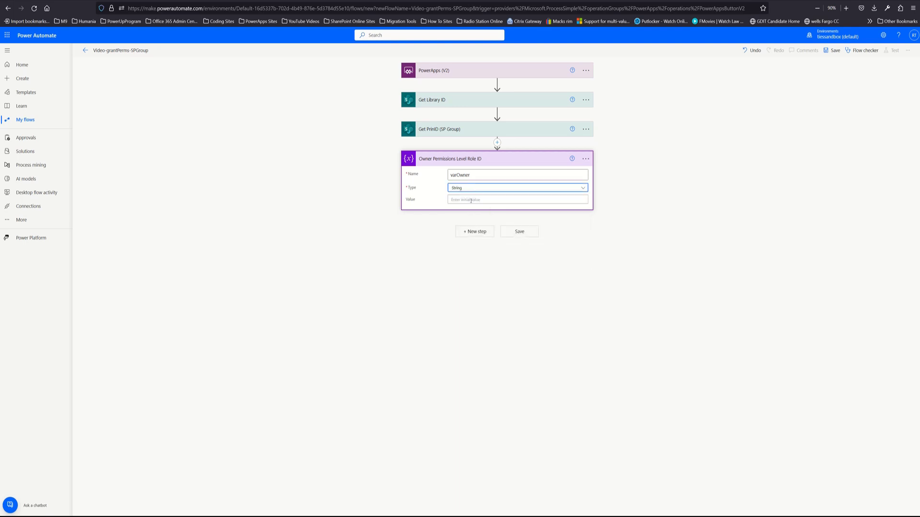
click(469, 200)
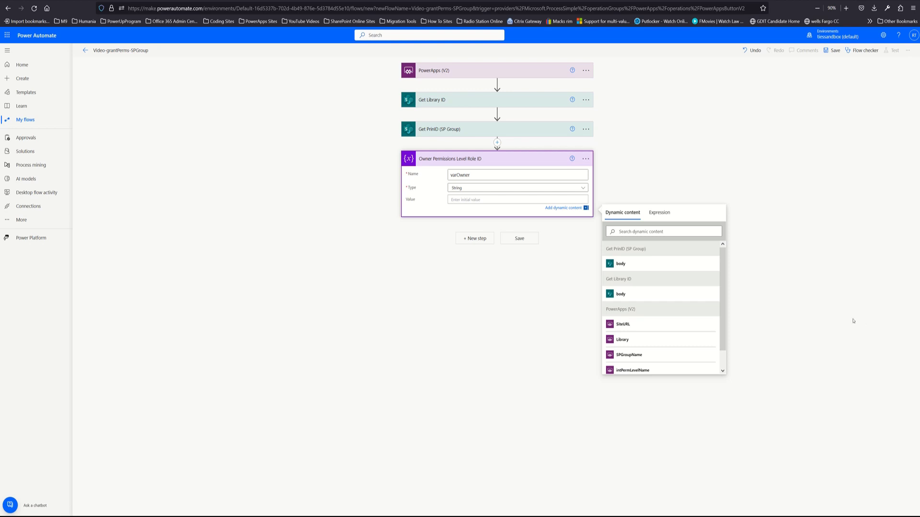
right_click(463, 200)
click(475, 257)
Step: Add another Initialize variable action below Owner Permissions Level Role ID
click(482, 240)
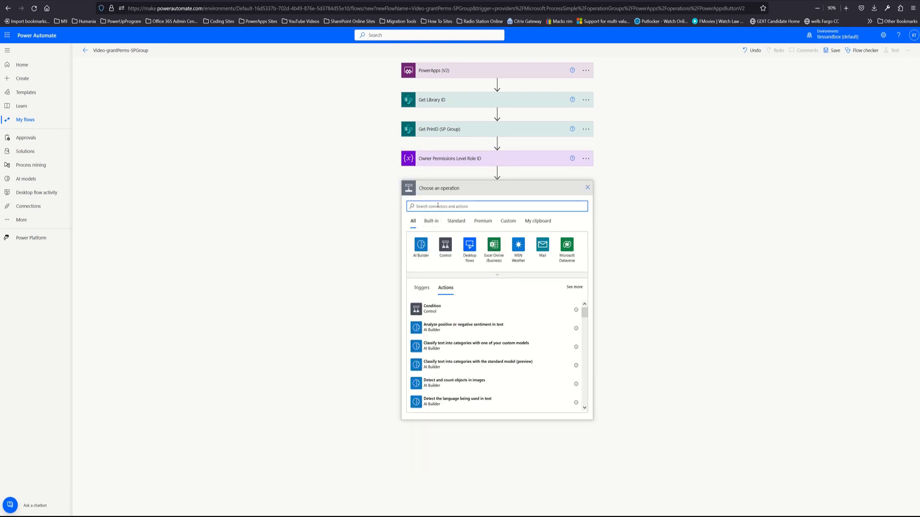
text(init)
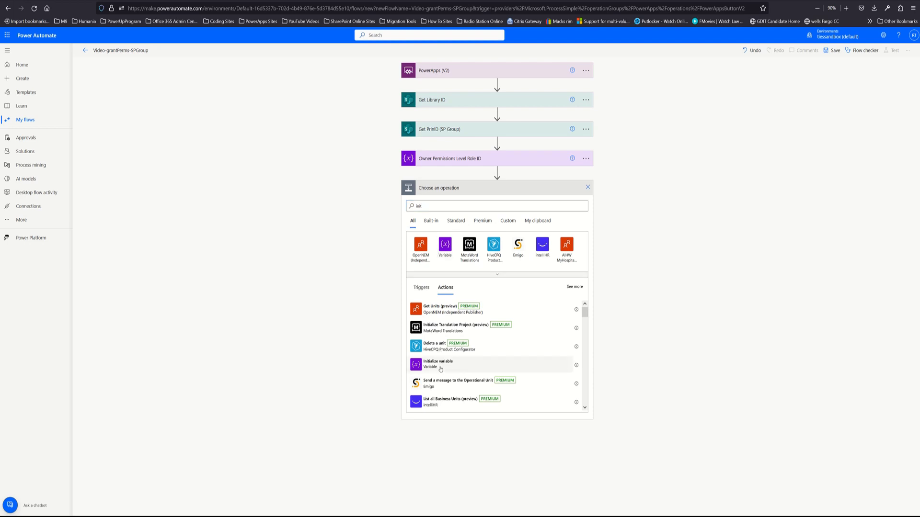
click(438, 364)
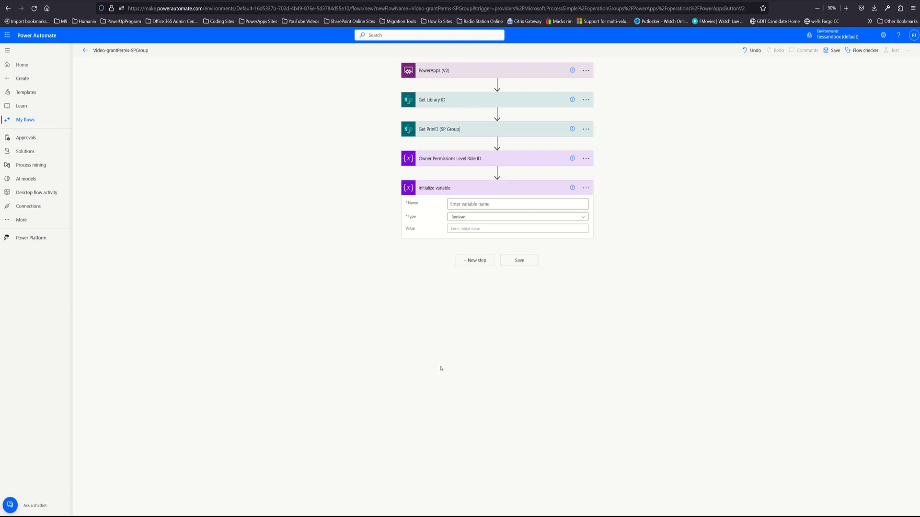
Step: Rename the second Initialize variable action as "User Permissions Level Role ID"
click(586, 189)
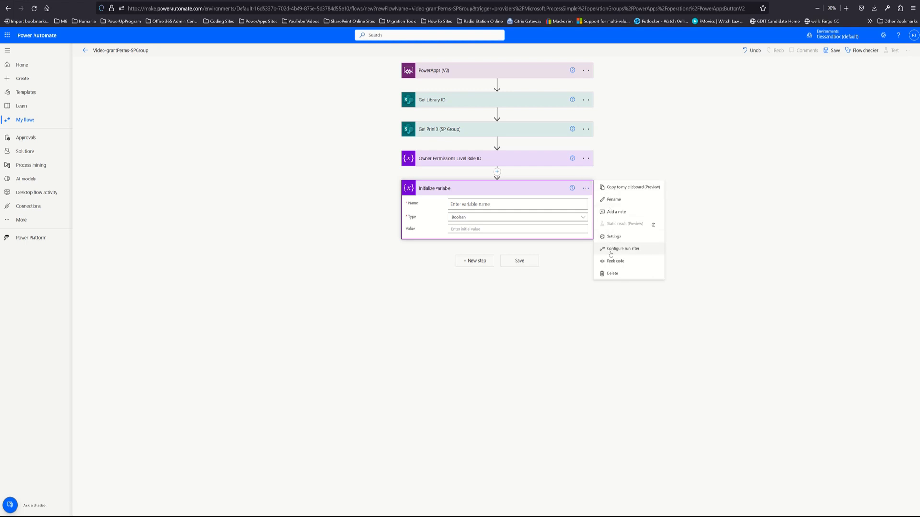
click(612, 199)
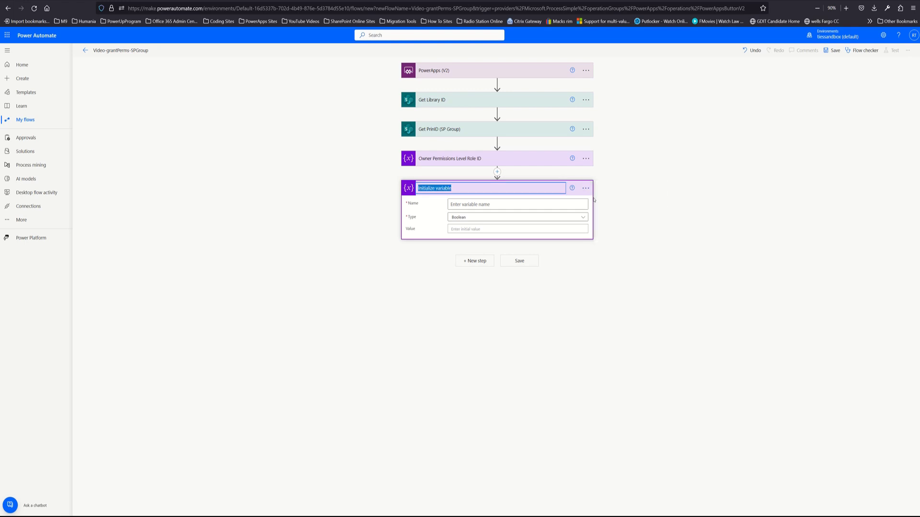
text(Uwser)
text(er)
key(BackSpace)
key(BackSpace)
text(er Permissions Level Role ID)
key(Return)
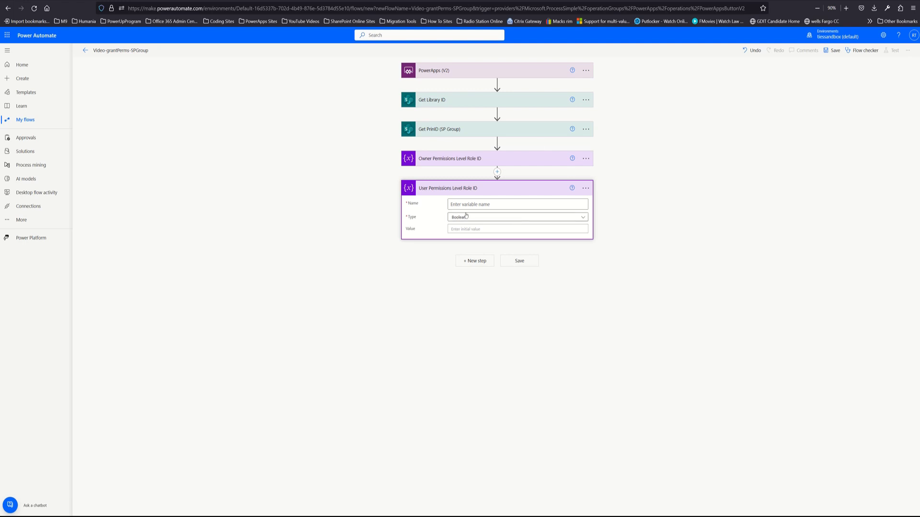
click(503, 205)
text(varUser)
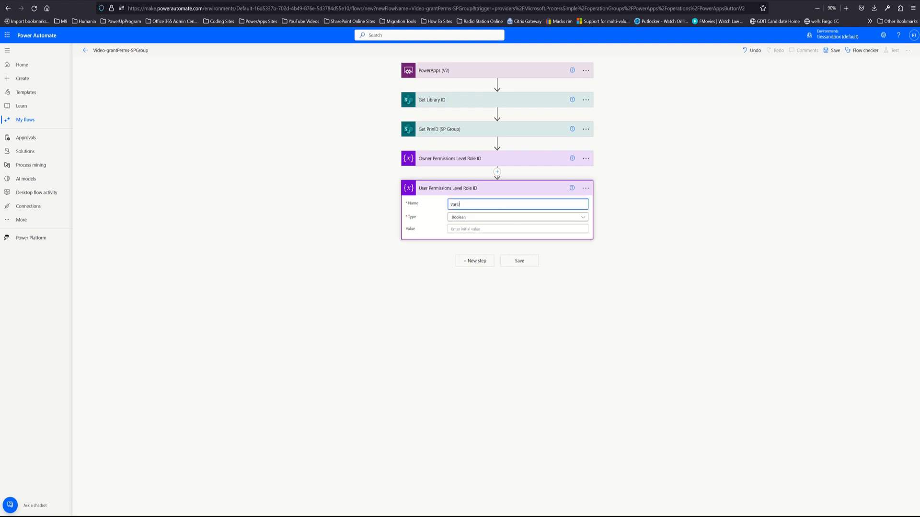
click(500, 218)
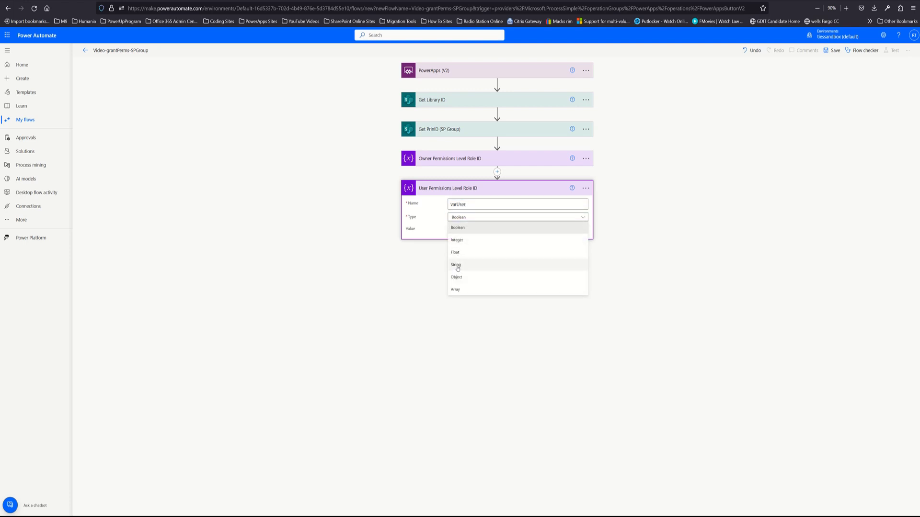
click(458, 268)
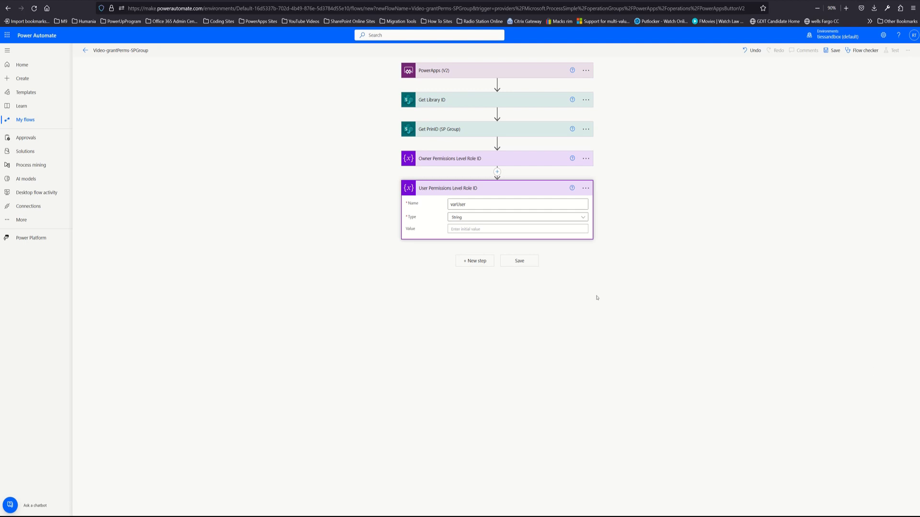
click(483, 228)
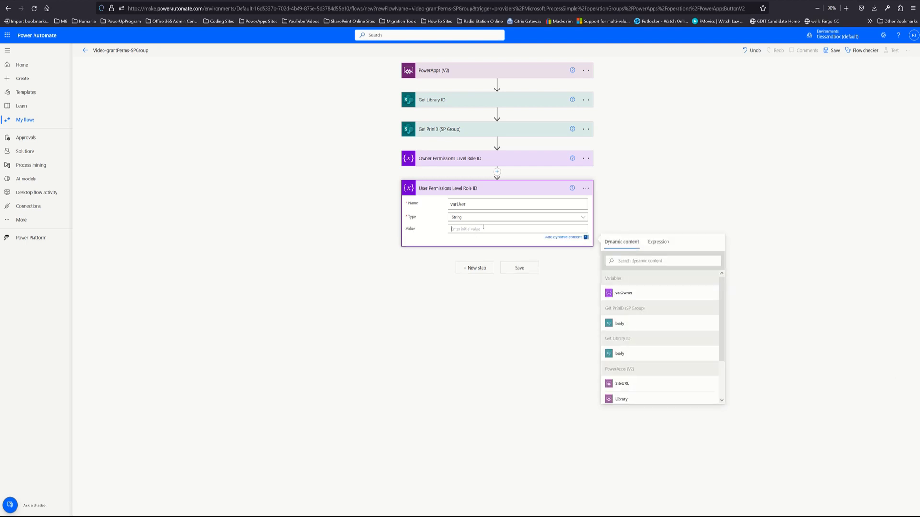
key(ctrl+v)
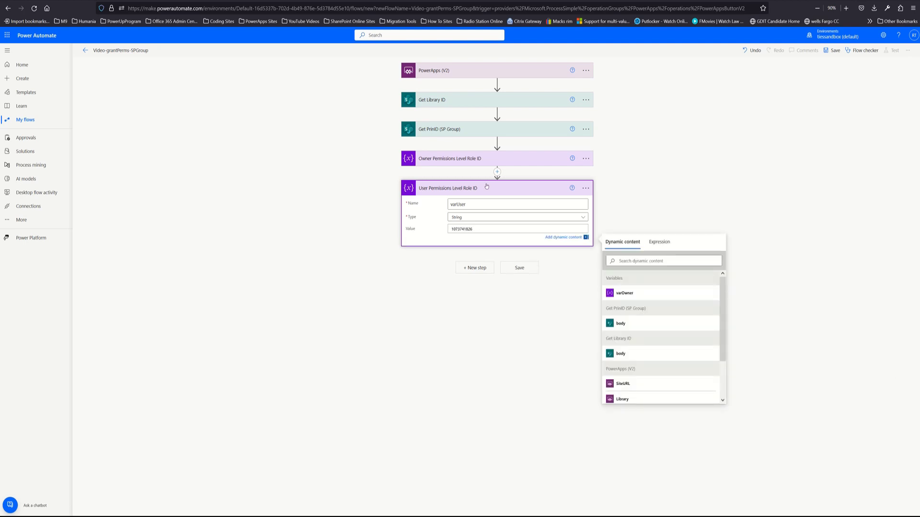
click(490, 161)
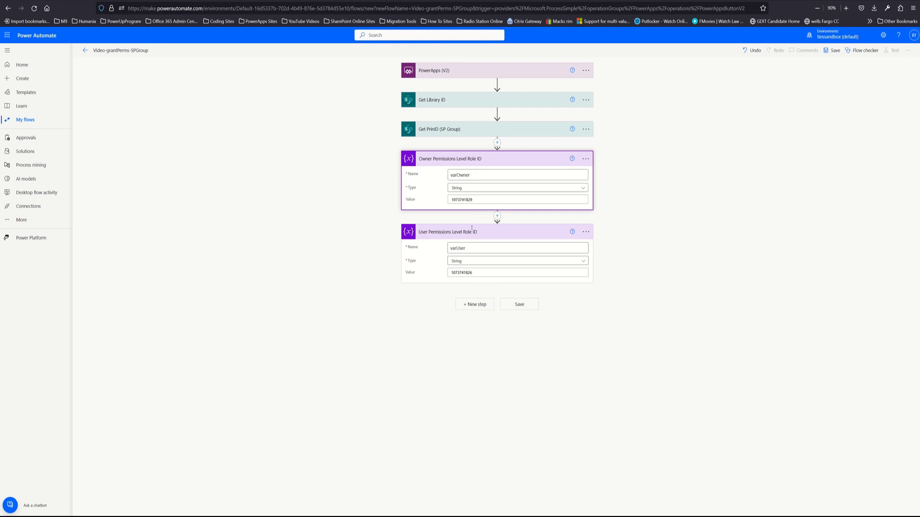
Step: Collapse both permission role ID actions and add a Send an HTTP request to SharePoint action below User Permissions Level Role ID
click(490, 162)
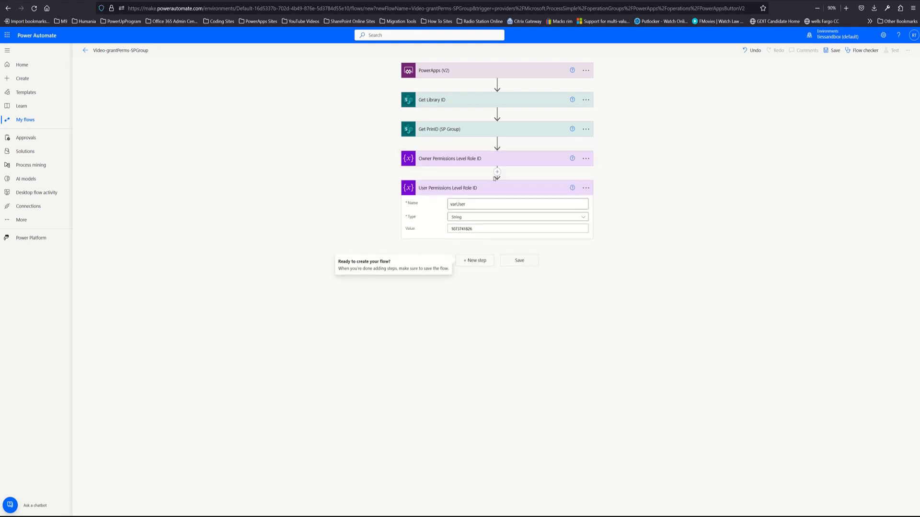
click(495, 188)
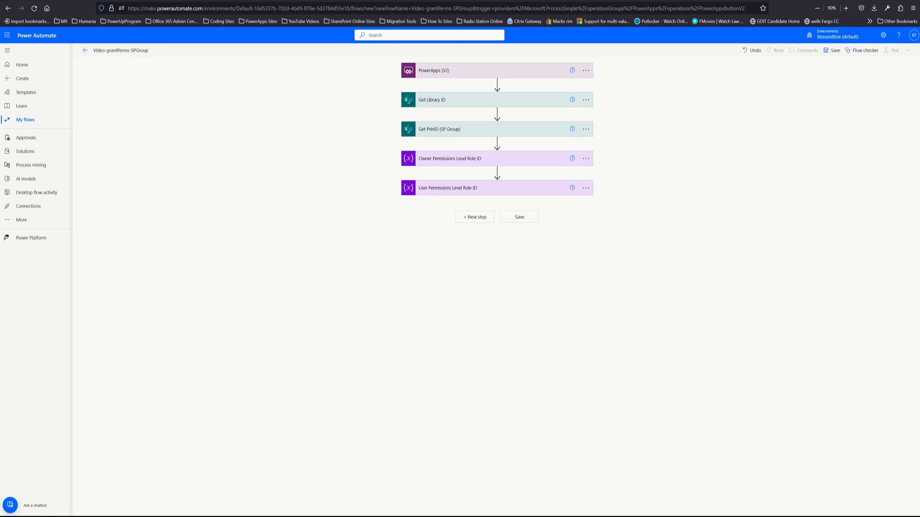
click(479, 220)
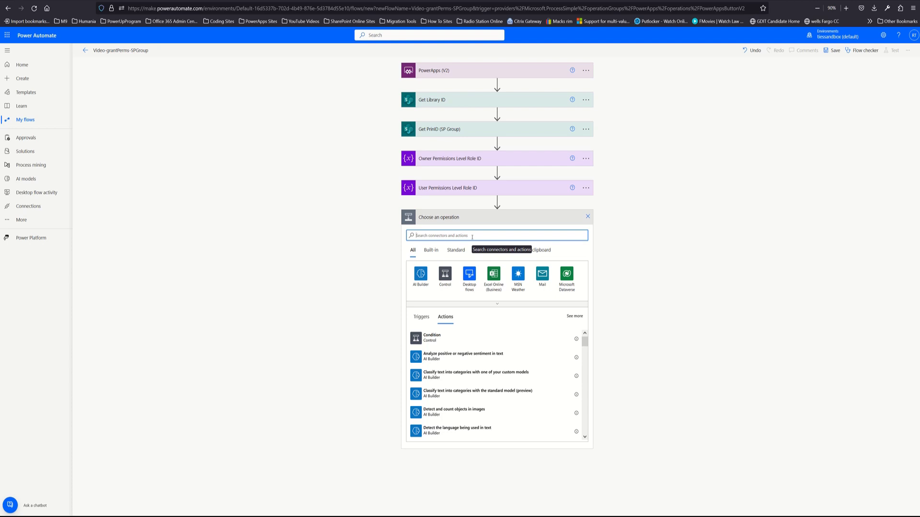
text(http)
key(BackSpace)
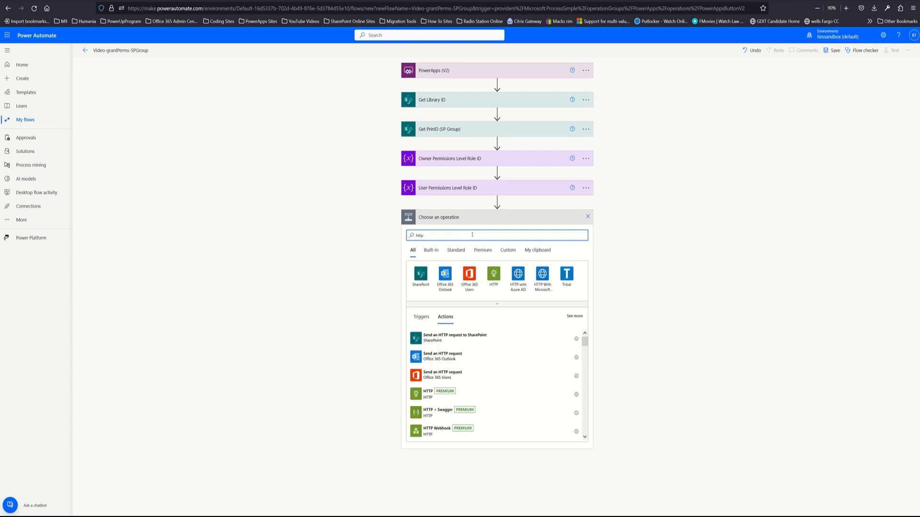
click(445, 340)
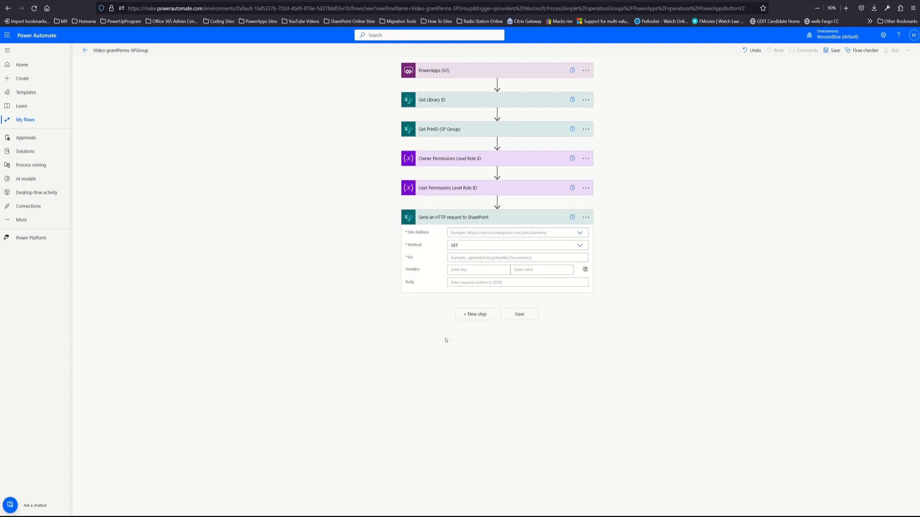
Step: Rename the new HTTP request action as "Get Role ID (Custom Permission Level-Approver)"
click(585, 217)
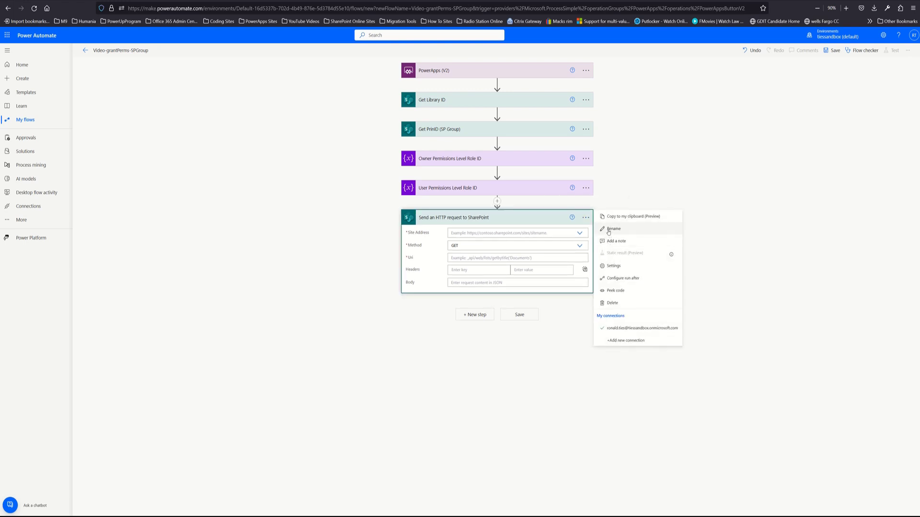
click(608, 230)
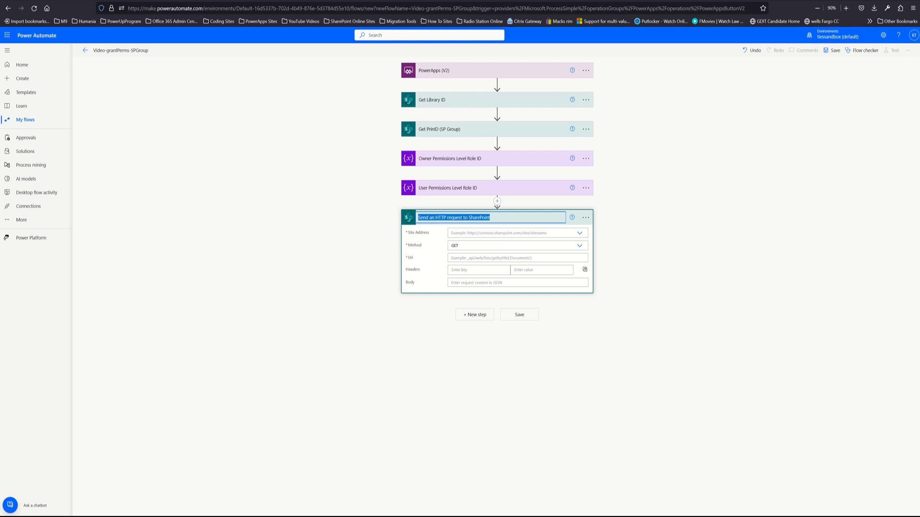
text(Get Role ID ()
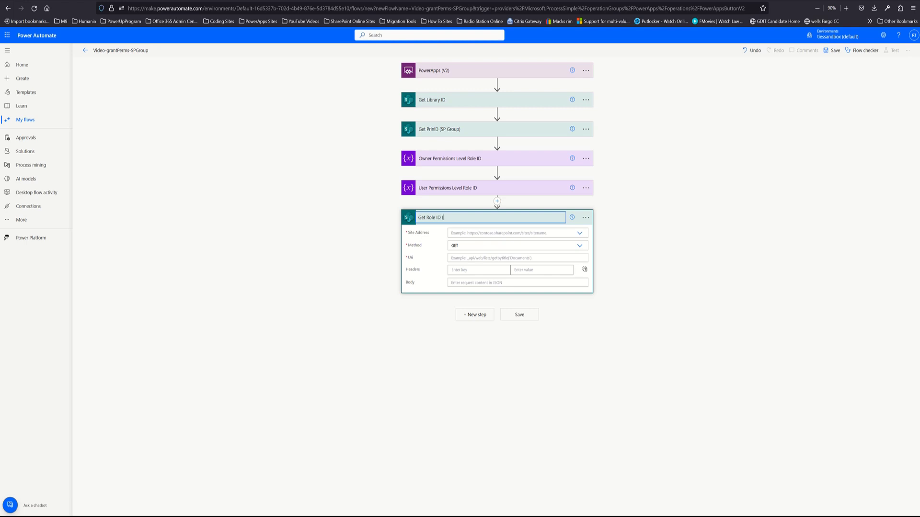
text(Cu)
text(sto)
text(mPer)
text(ermissio)
text(n Level)
text(-Approver)
Step: Set the role ID request's site address to a custom value using the SiteURL input from PowerApps (V2)
click(462, 232)
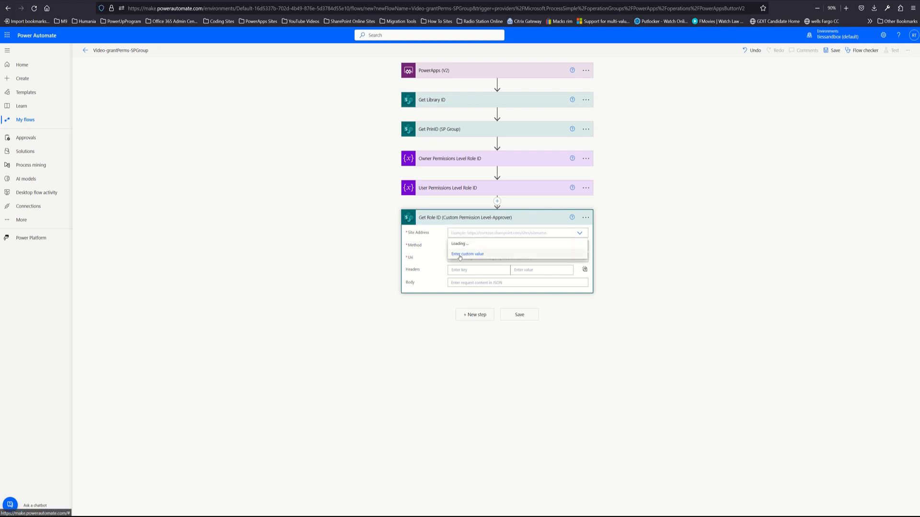
click(461, 258)
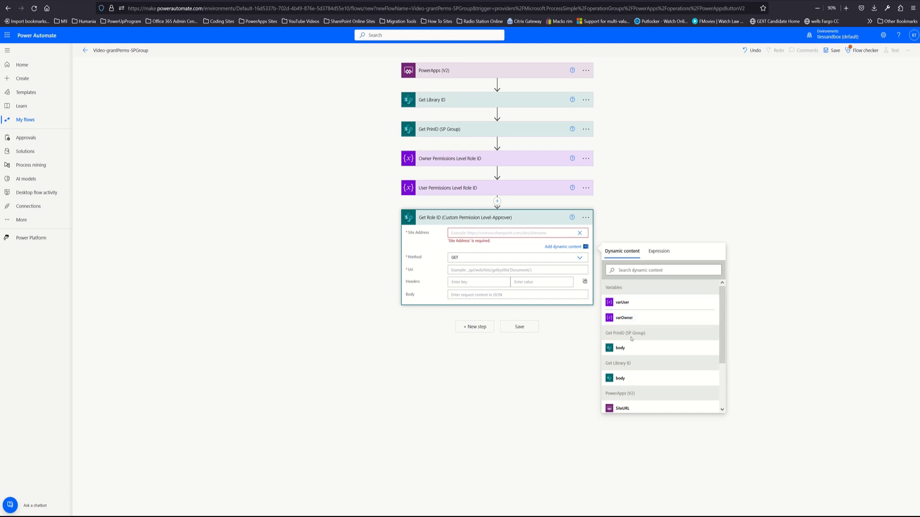
scroll(630, 340, down, 3)
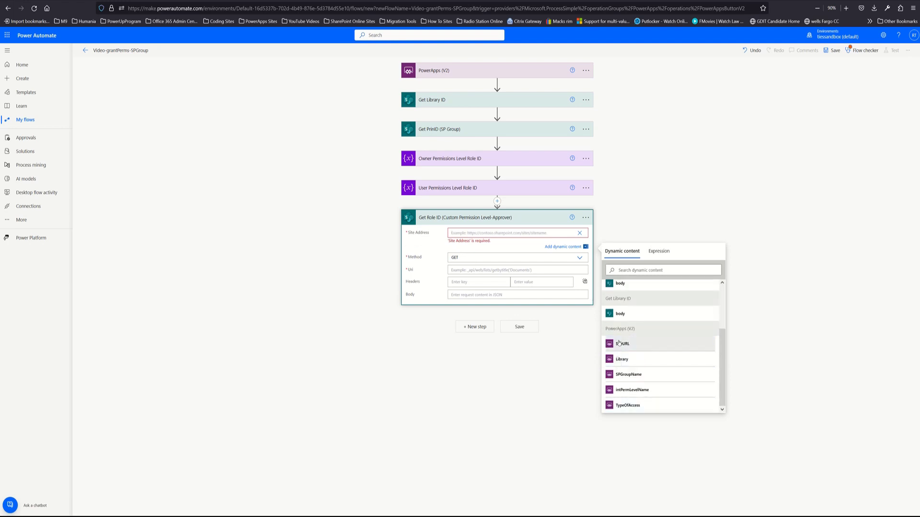
click(619, 343)
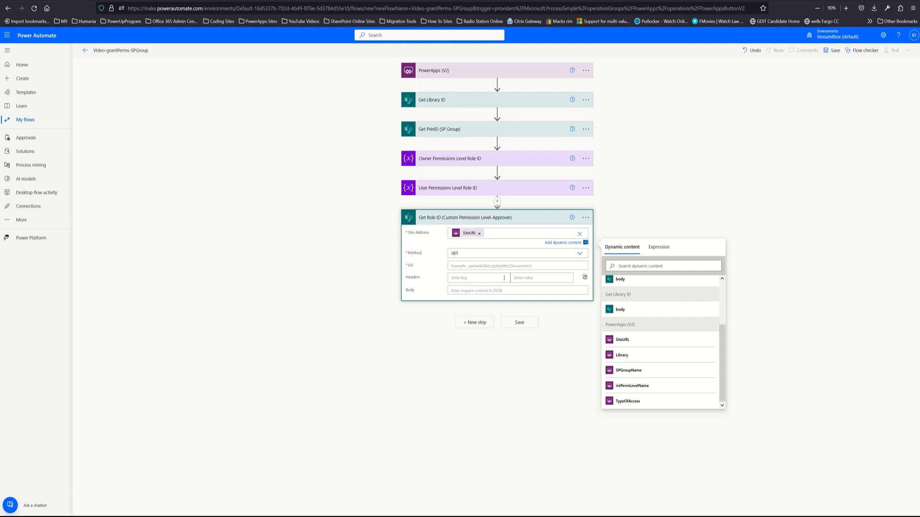
Step: Set the request's Uri to _api/web/roledefinitions/GetByName('intPermLevelName'), with intPermLevelName as the PowerApps input, and collapse the action
click(502, 266)
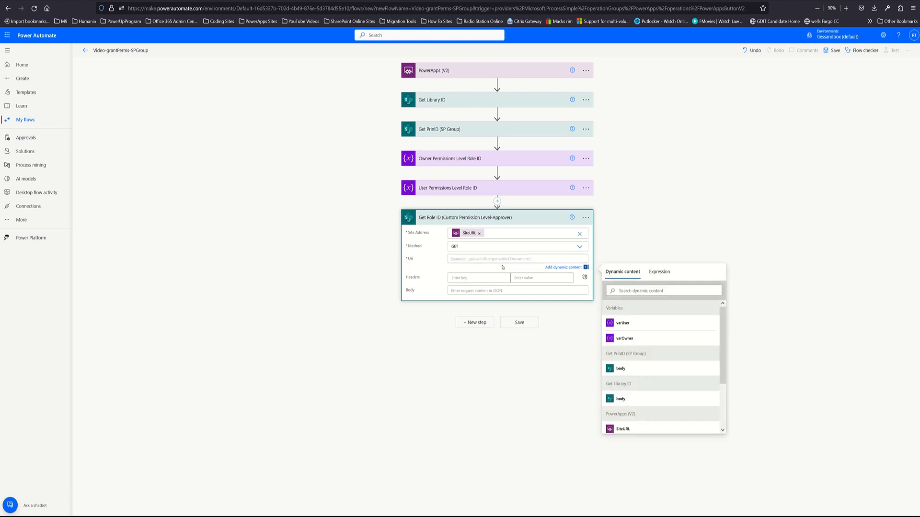
text(_api/web/roledefinitions/GetByName(')
click(465, 73)
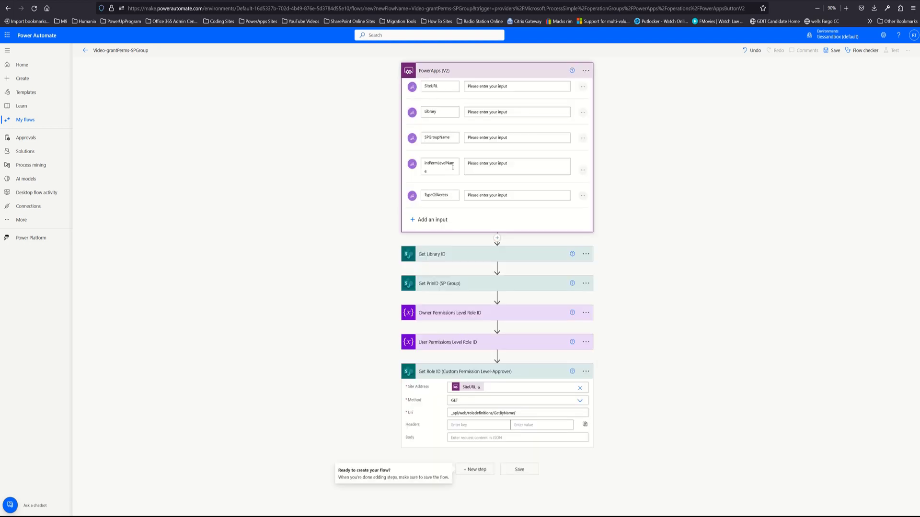
click(520, 413)
scroll(768, 463, down, 3)
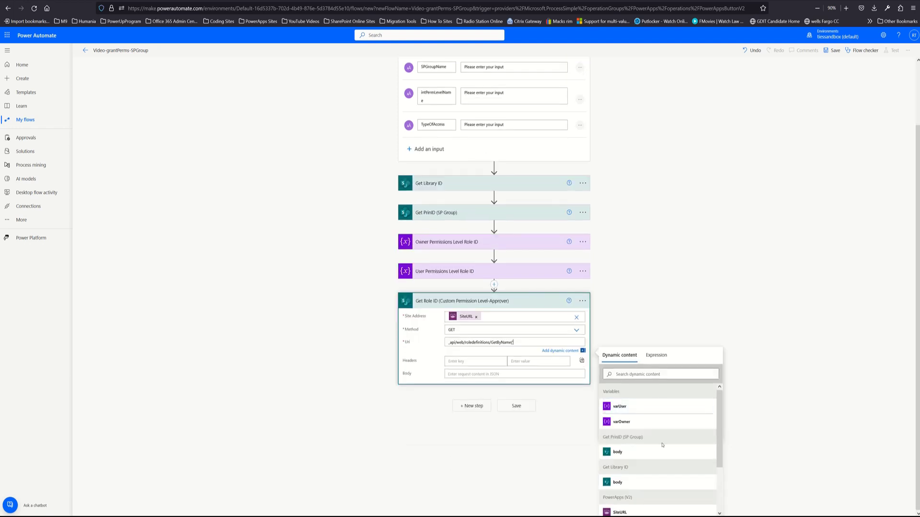
scroll(662, 446, down, 3)
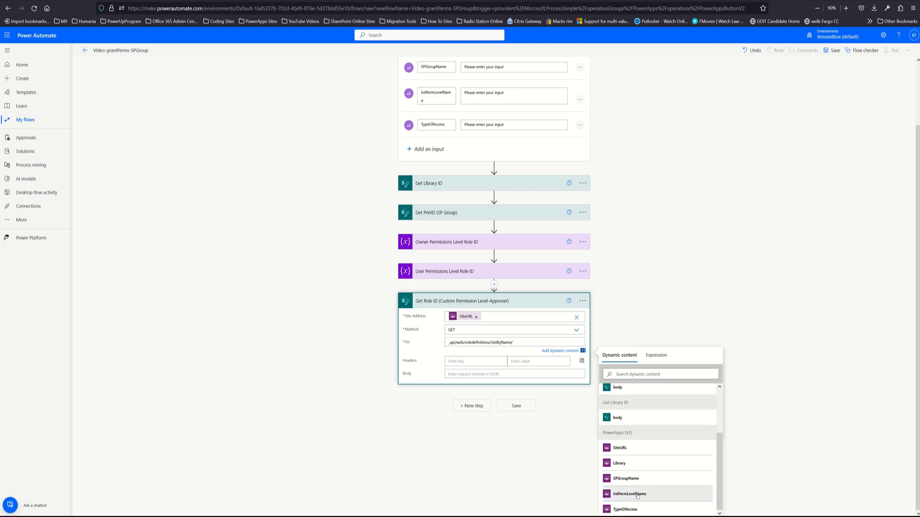
click(637, 496)
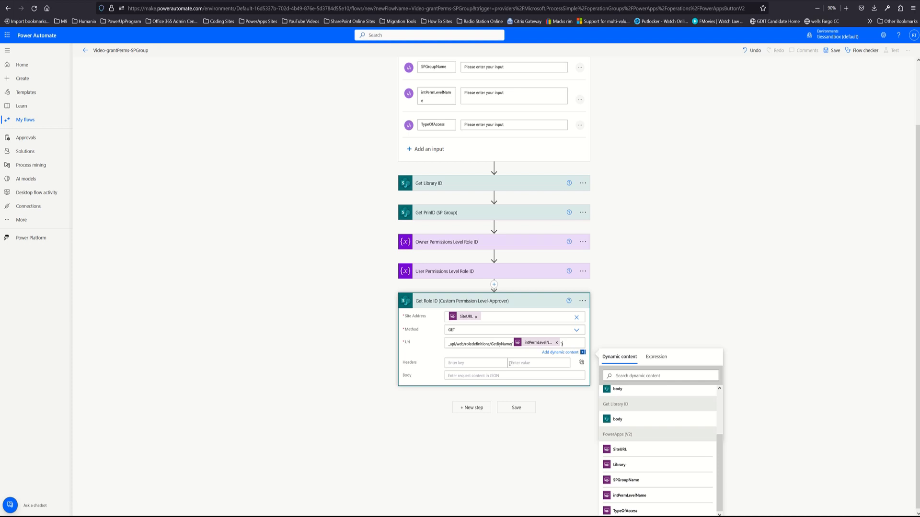
click(526, 302)
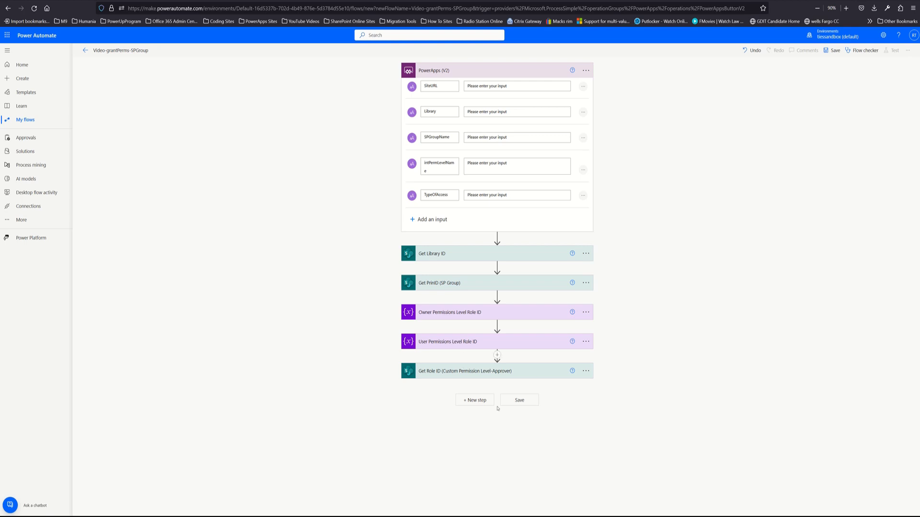
Step: Add an Initialize variable action below Get Role ID (Custom Permission Level-Approver)
click(475, 401)
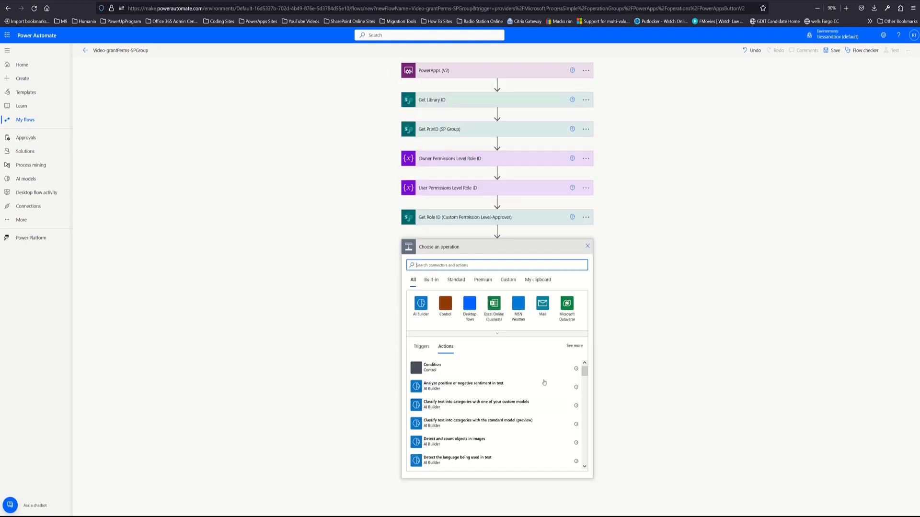
click(437, 266)
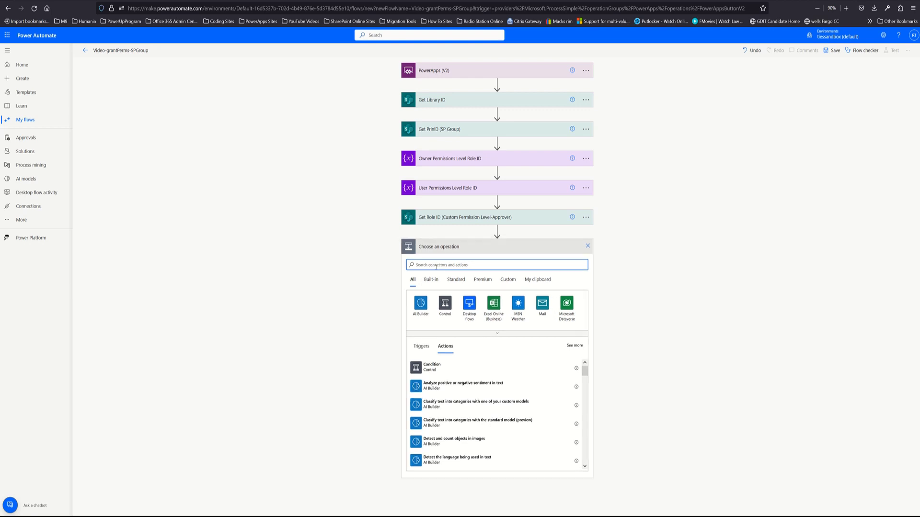
text(init)
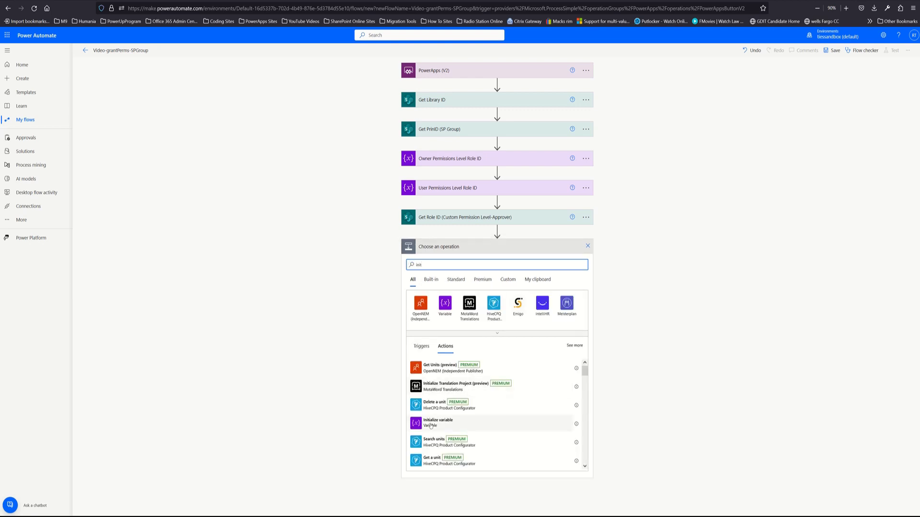
click(431, 424)
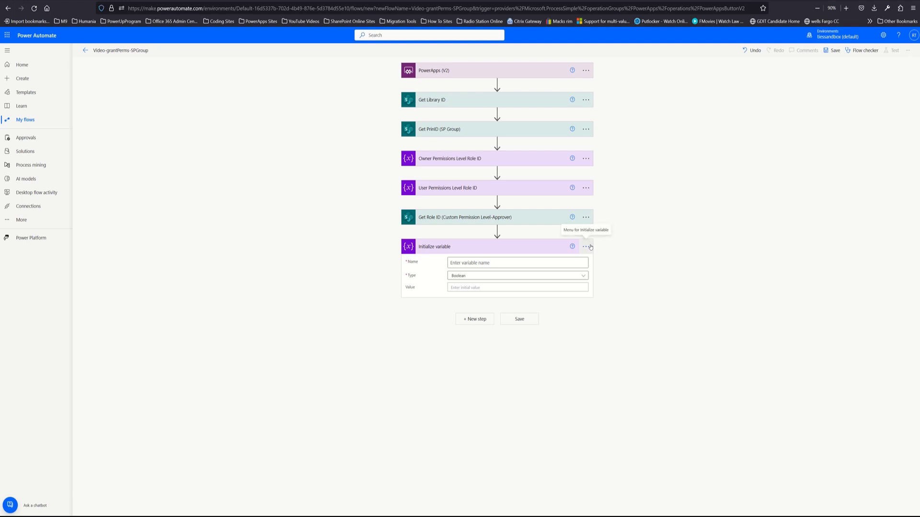
Step: Rename the new Initialize variable action as "Custom Permission Level Role ID"
click(586, 247)
click(609, 257)
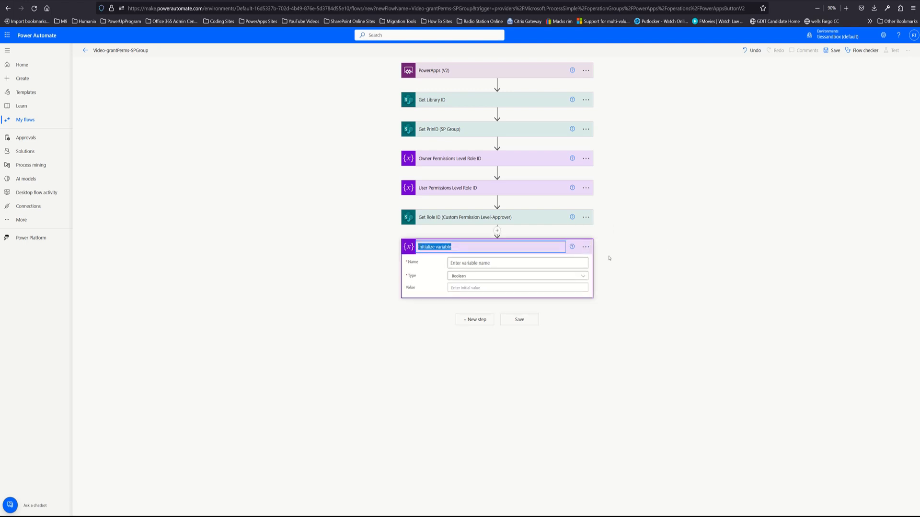
text(Us)
key(BackSpace)
key(BackSpace)
text(Custom Permission Level Role)
key(Return)
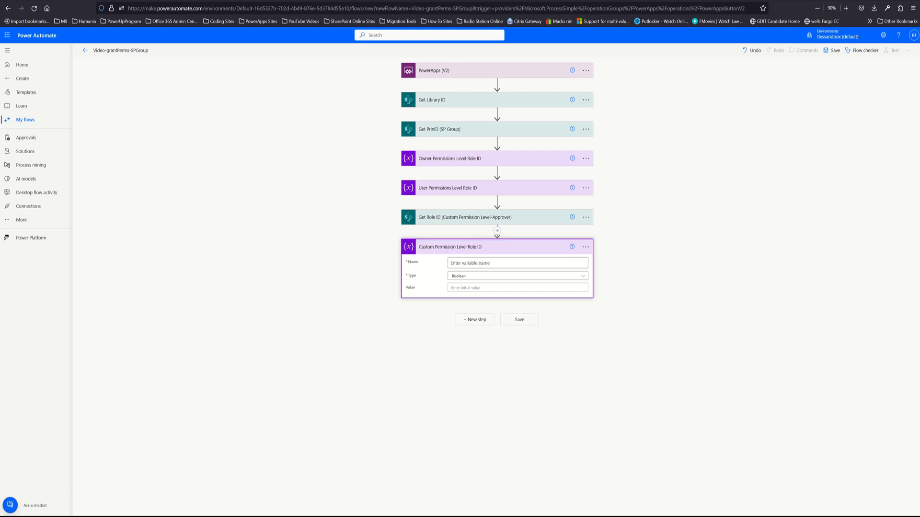
Step: Name the custom permission variable varApprover and set its type to String
click(505, 263)
text(varA)
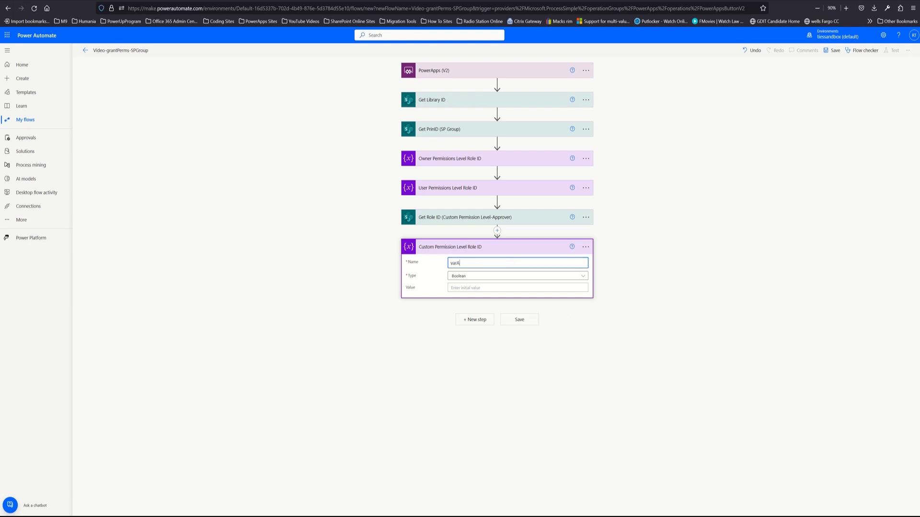
text(pprover)
click(500, 280)
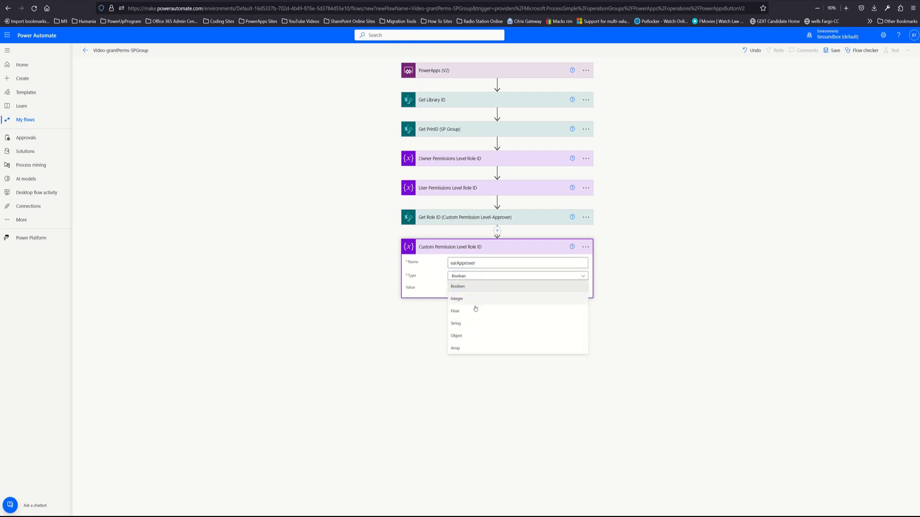
click(468, 325)
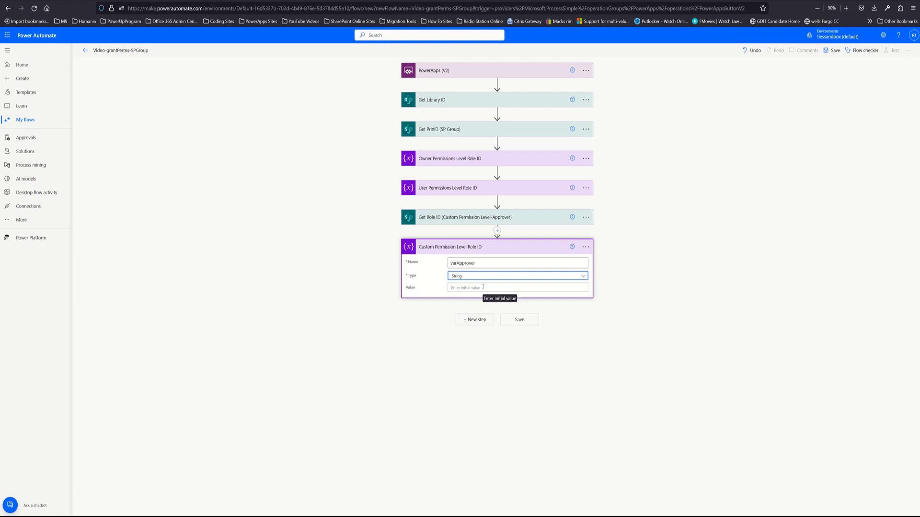
Step: Insert the body output of Get Role ID (Custom Permission Level-Approver) as varApprover's value and copy its reference
click(483, 287)
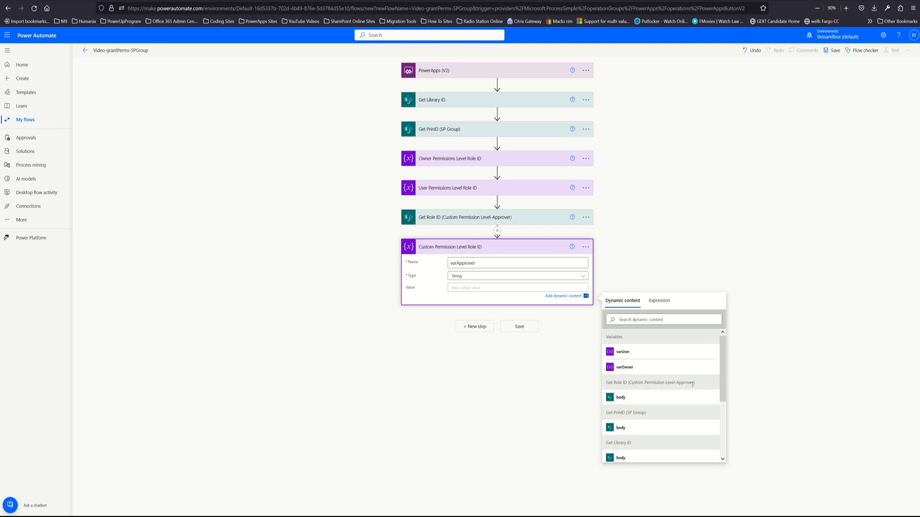
click(621, 398)
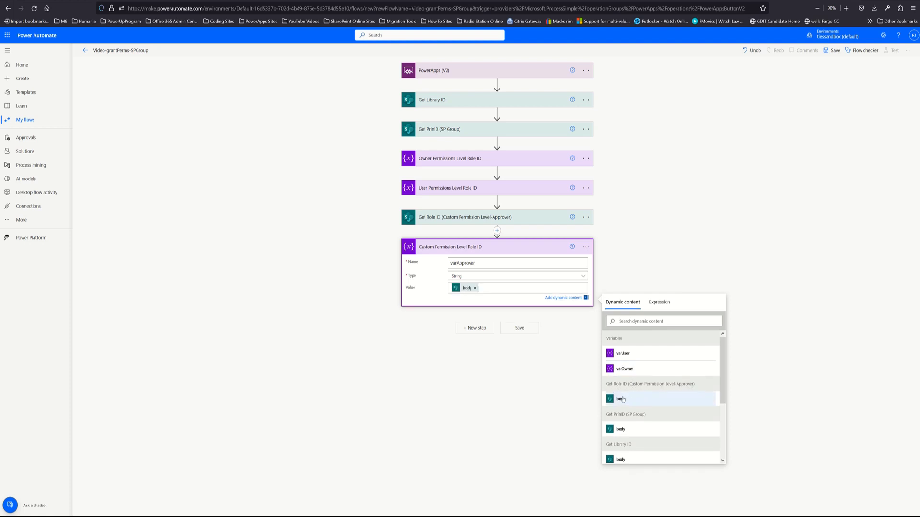
double_click(467, 288)
right_click(467, 290)
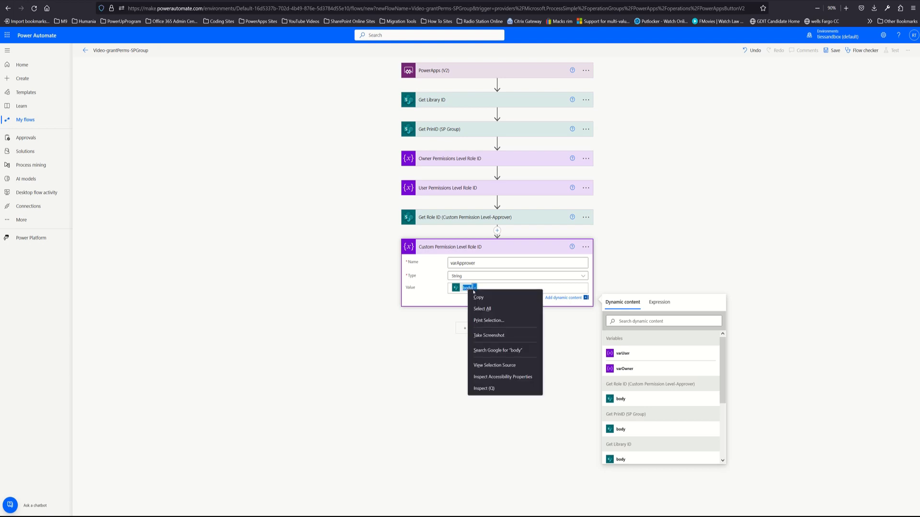
click(478, 297)
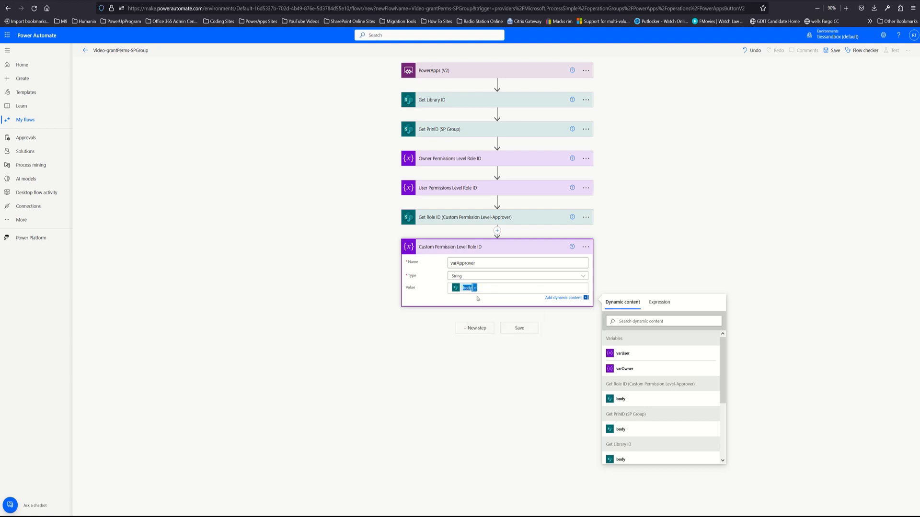
Step: Replace varApprover's value with an expression built from the copied body reference, extended with ?['d']['id']
click(661, 303)
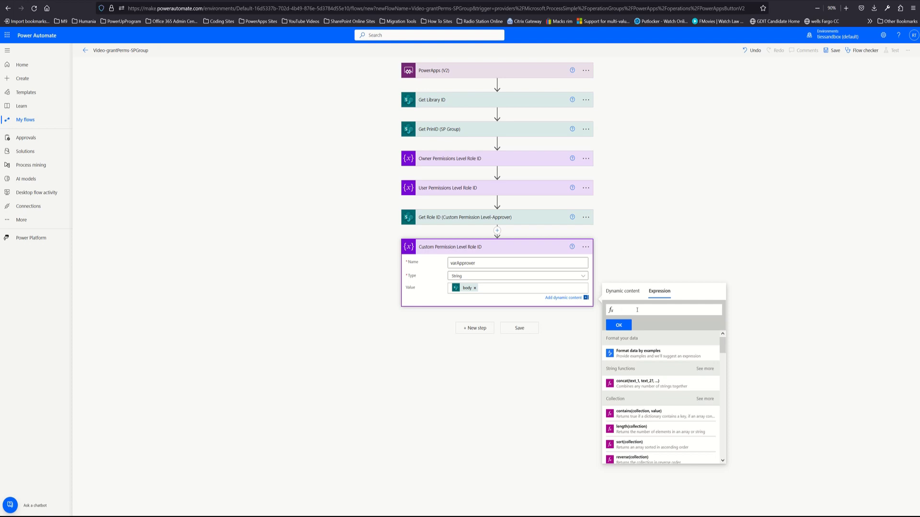
key(ctrl+v)
key(Home)
key(Delete)
key(Delete)
key(End)
key(BackSpace)
text(?['d)
key(End)
text(['id)
click(618, 325)
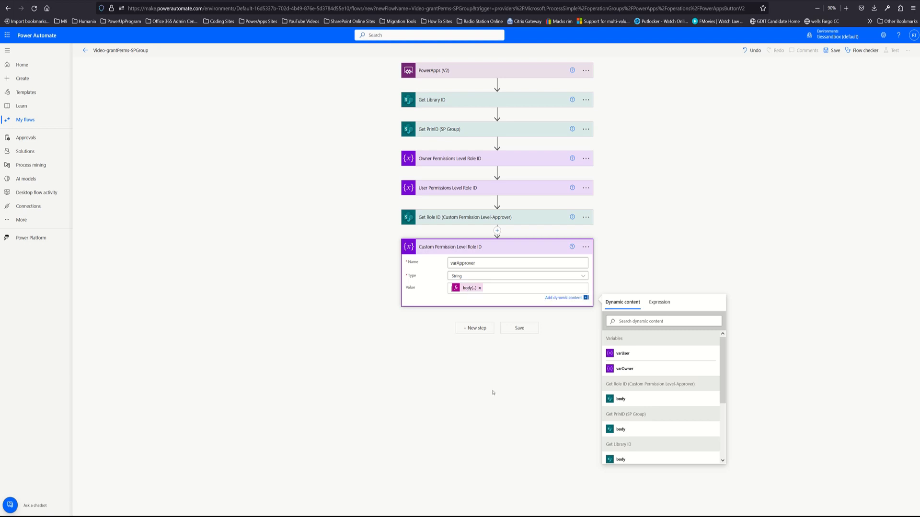
Step: Copy varApprover's value expression into a note on the Custom Permission Level Role ID action: body('Get_Role_ID_(Custom_Permission_Level-Approver)')?['d']['id']
click(585, 247)
click(585, 248)
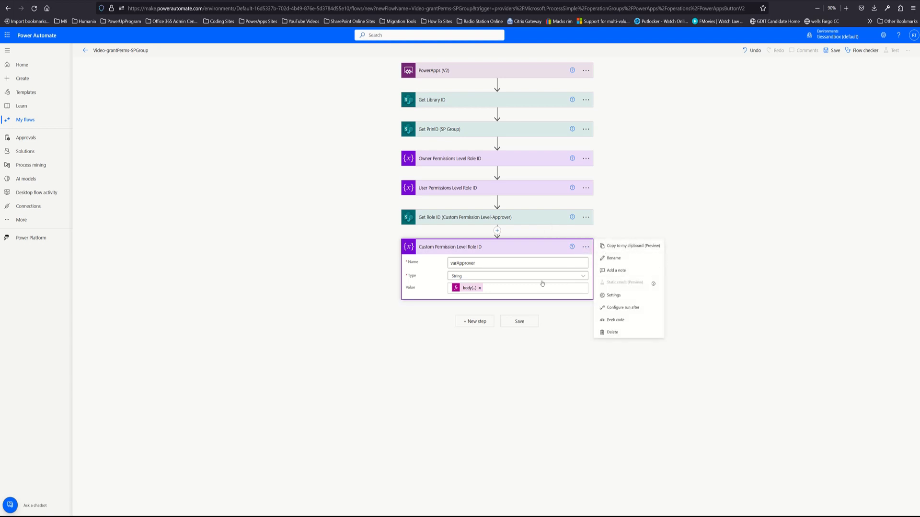
click(470, 288)
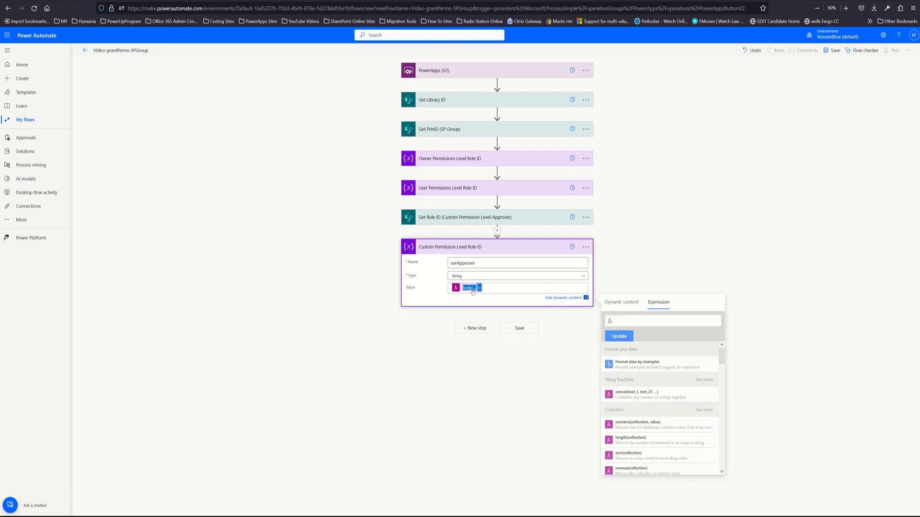
click(644, 321)
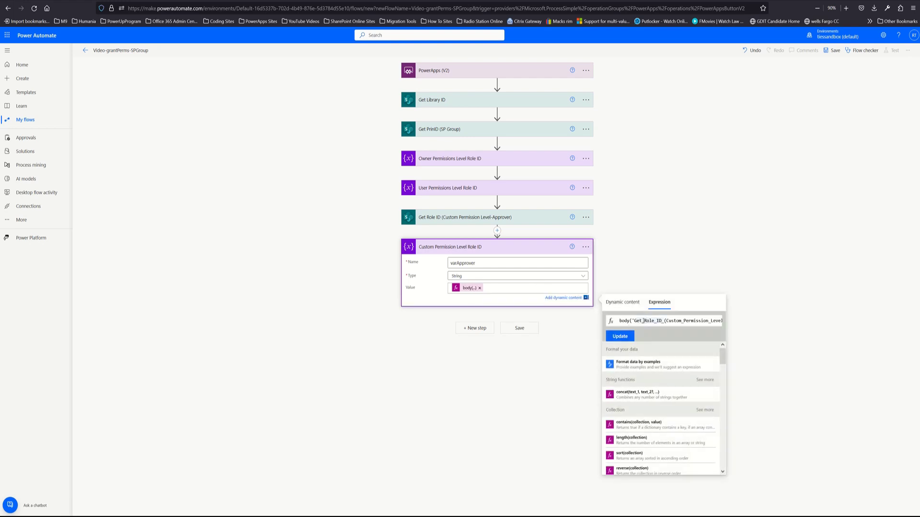
key(ctrl+a)
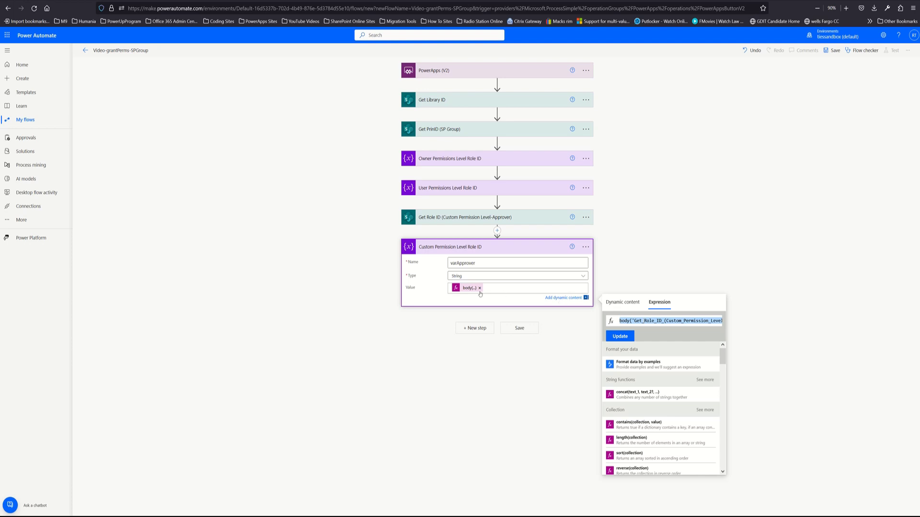
click(586, 247)
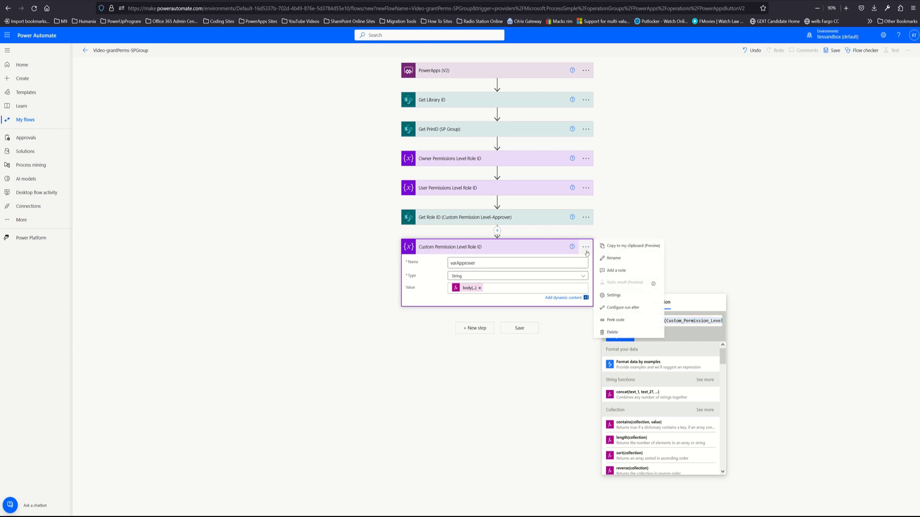
click(621, 272)
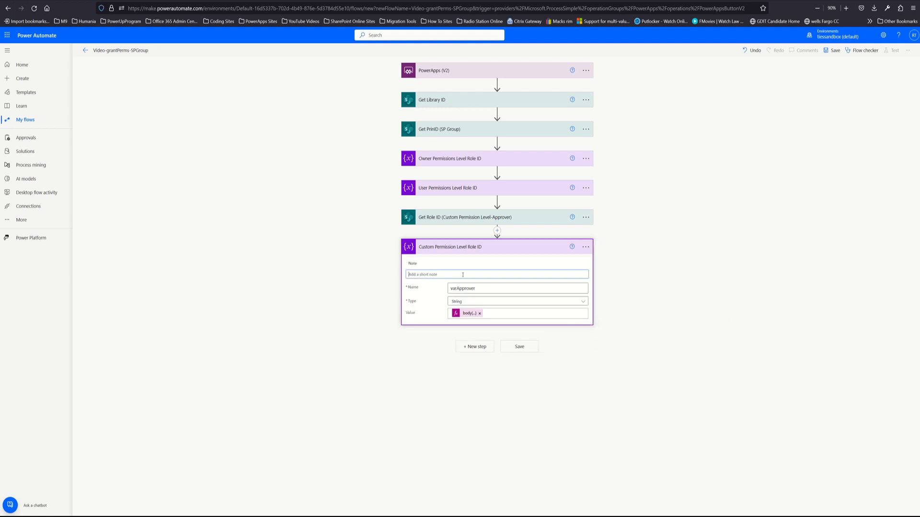
text(body('Get_Role_ID_(Custom_Permission_Level-Approver)')?['d']['id'])
click(569, 360)
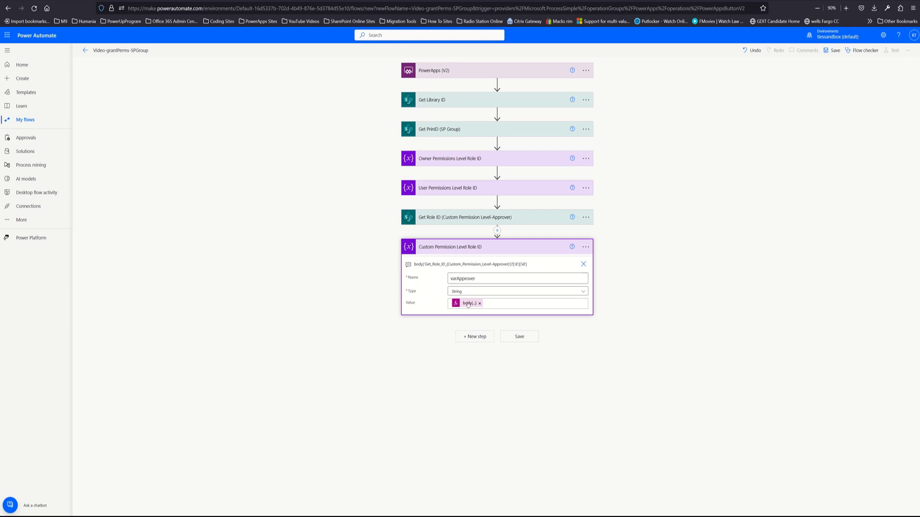
click(554, 250)
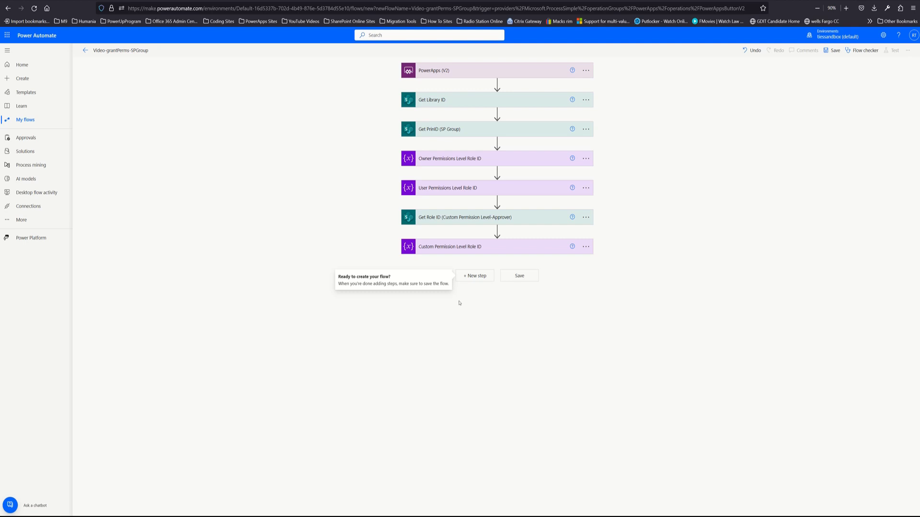
Step: Add a Send an HTTP request to SharePoint action at the end of the flow and rename it "If Group Exists..."
click(483, 276)
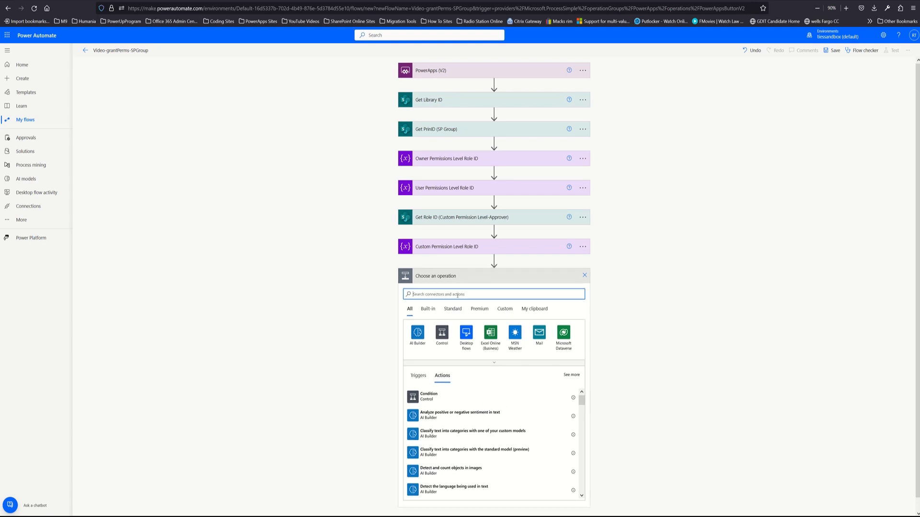
text(http)
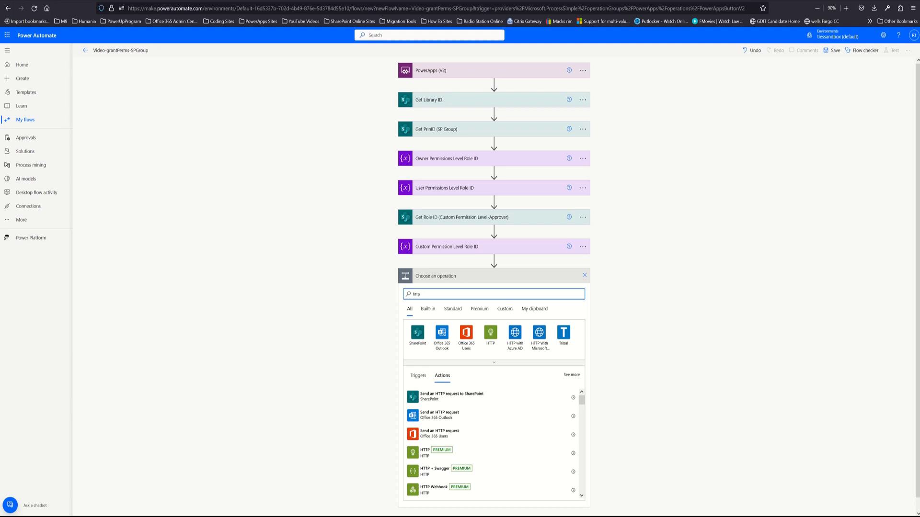
click(479, 400)
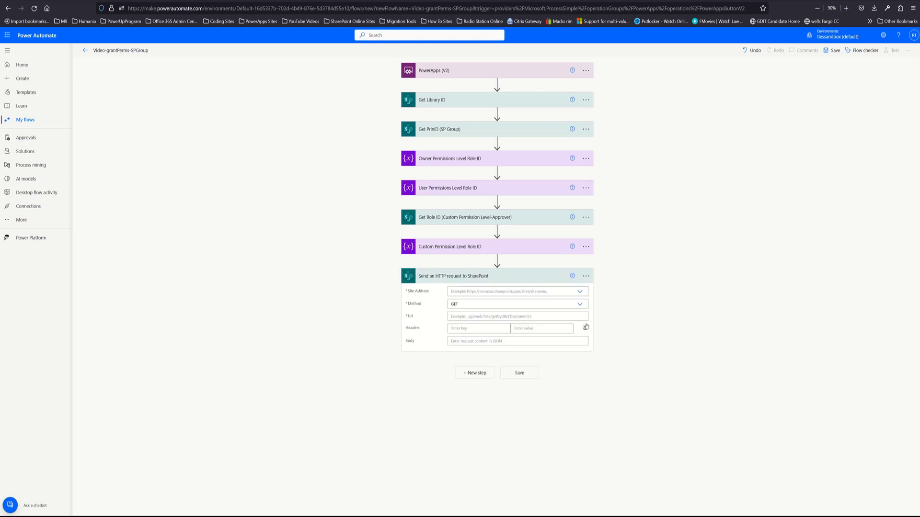
click(585, 276)
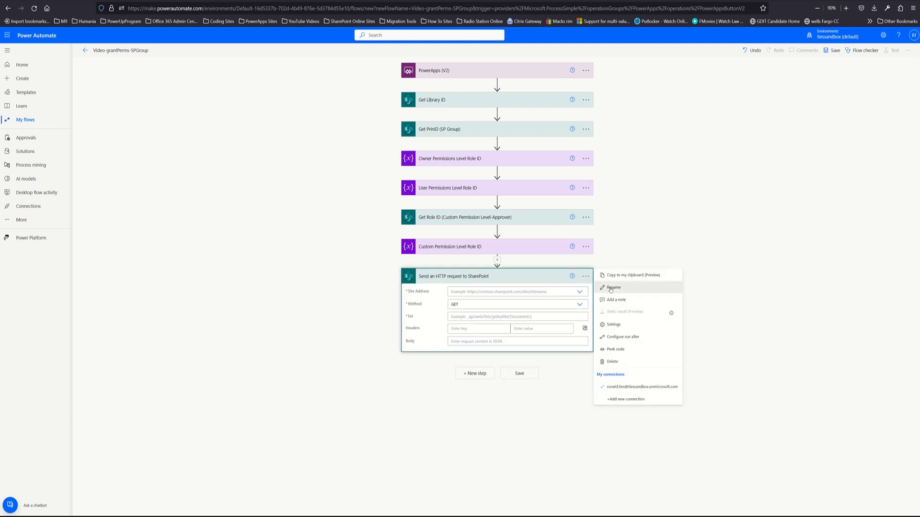
click(612, 288)
text(If)
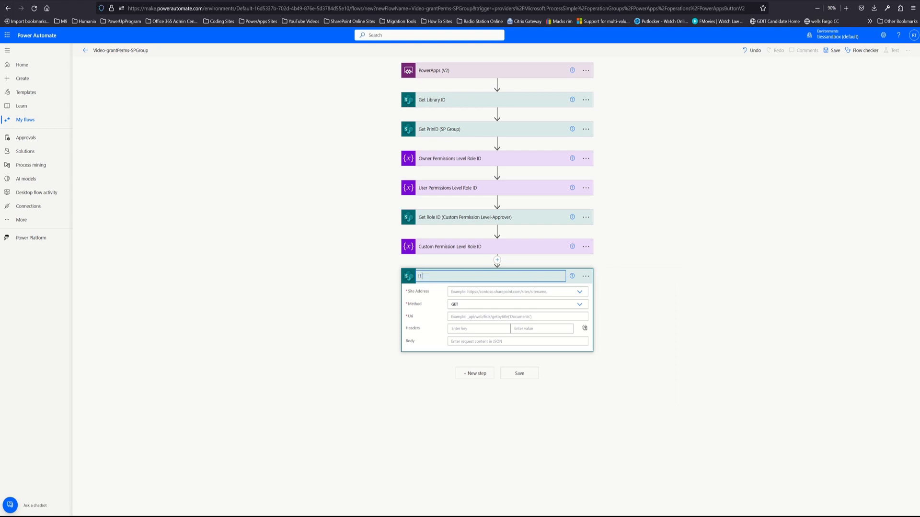
text( Group Exists...)
key(Return)
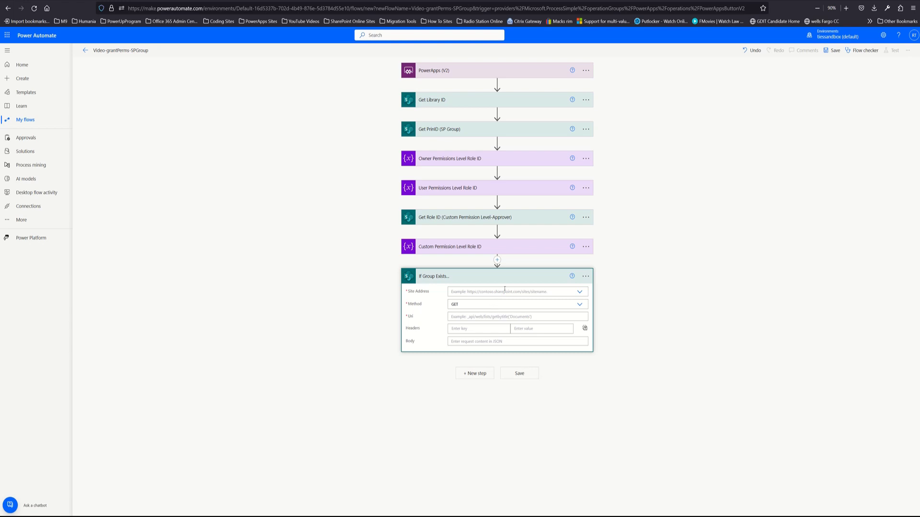
Step: Set the site address of the If Group Exists... request to the SiteURL input from PowerApps
click(505, 290)
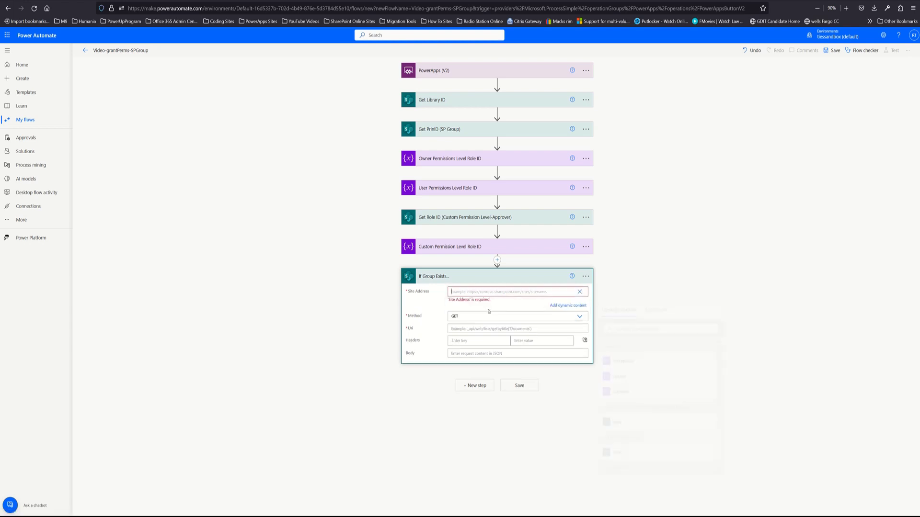
scroll(628, 432, down, 5)
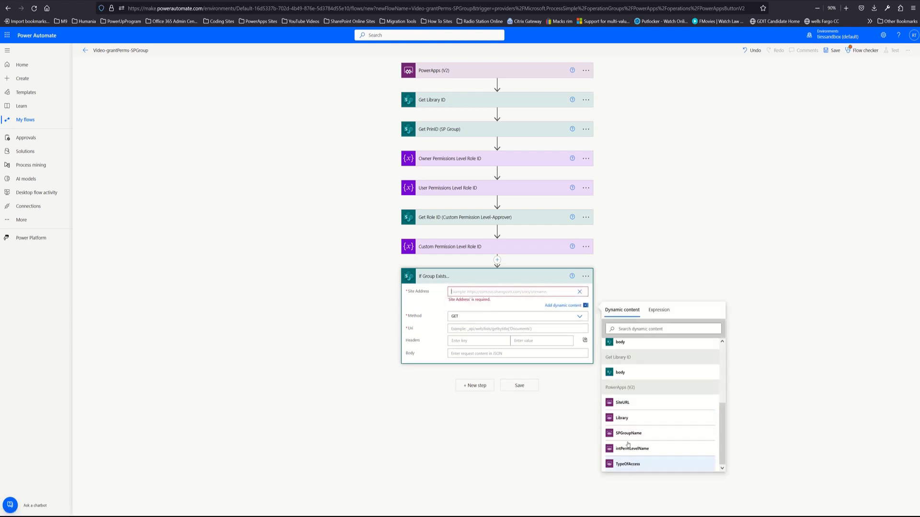
click(625, 404)
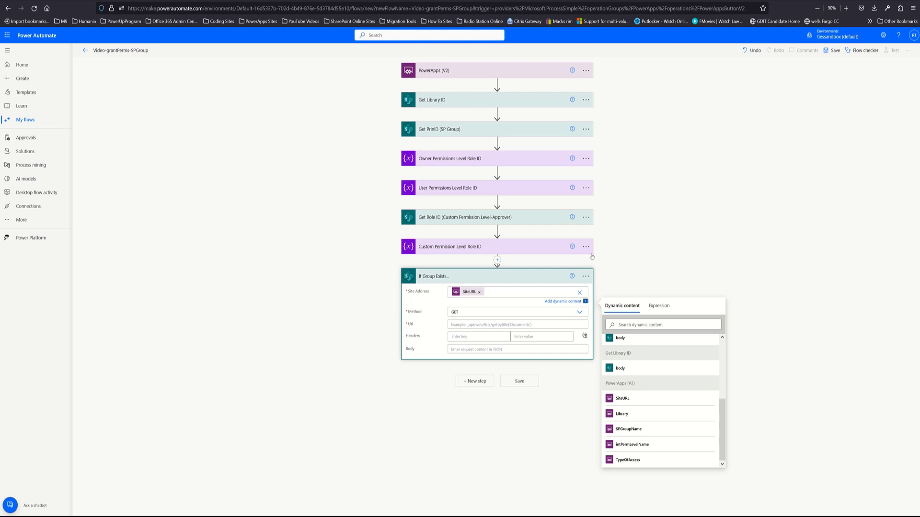
Step: Set the request's Uri to _api/web/sitegroups?$select=Title&$filter=Title eq ' followed by the SPGroupName input
click(458, 325)
text(_api/web/sitegroups?$select=Title&$filter=Title eq ')
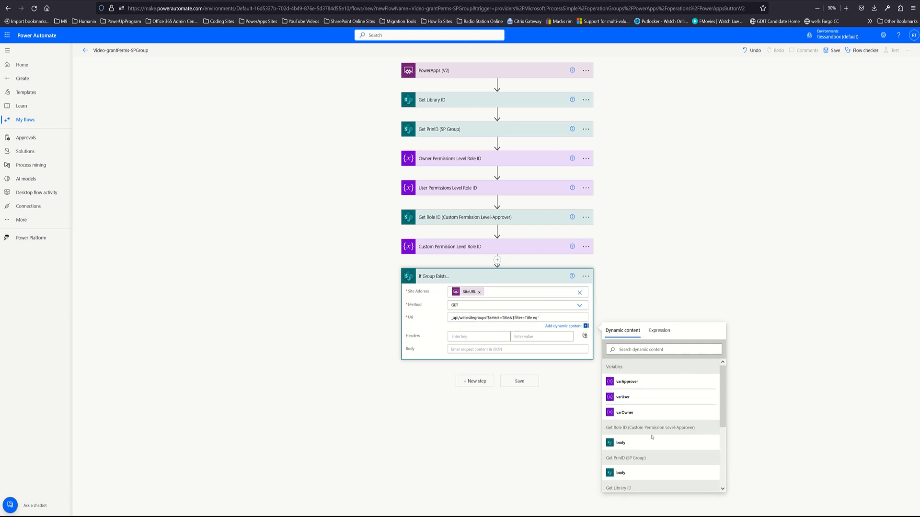
scroll(637, 438, down, 3)
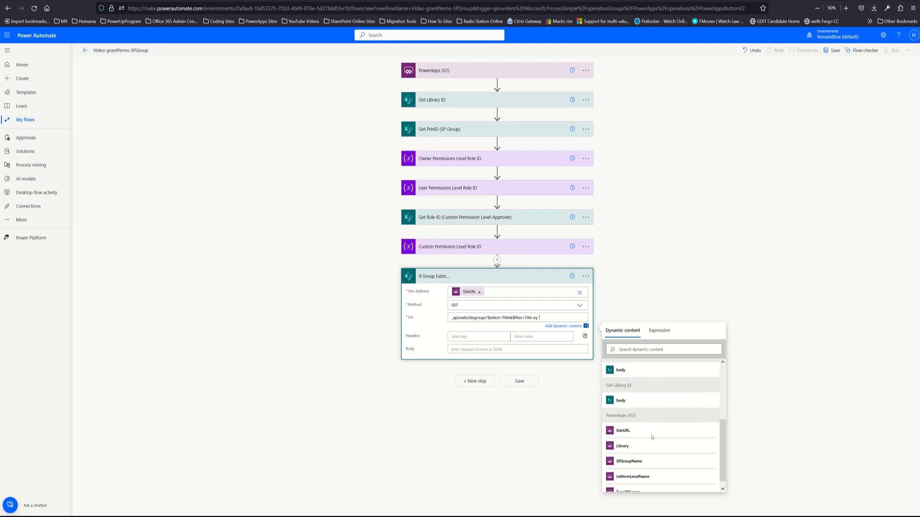
click(626, 454)
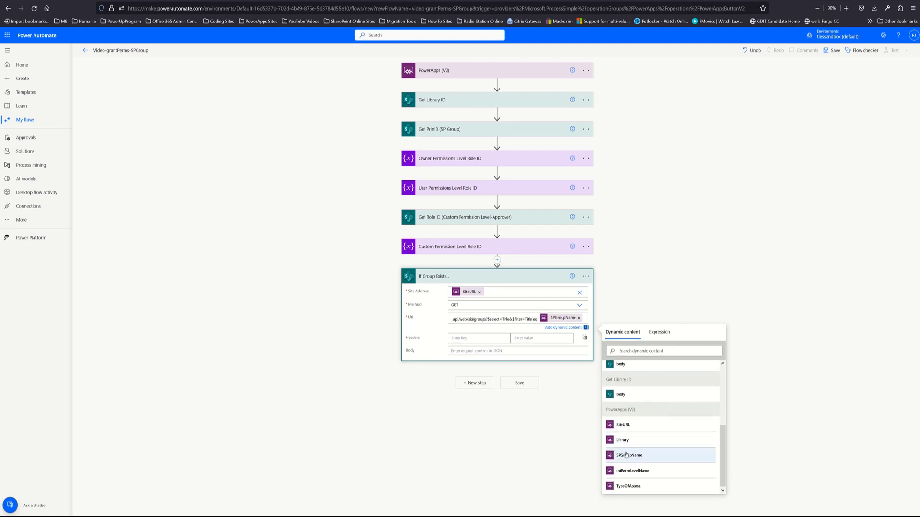
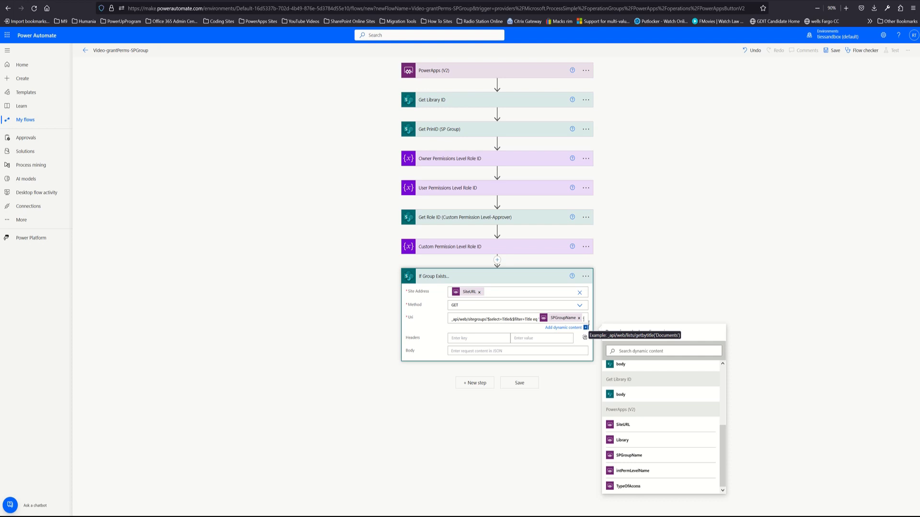
Step: Enter the If Group Exists... headers as JSON with accept set to application/json;odata=verbose, and collapse the action
click(464, 338)
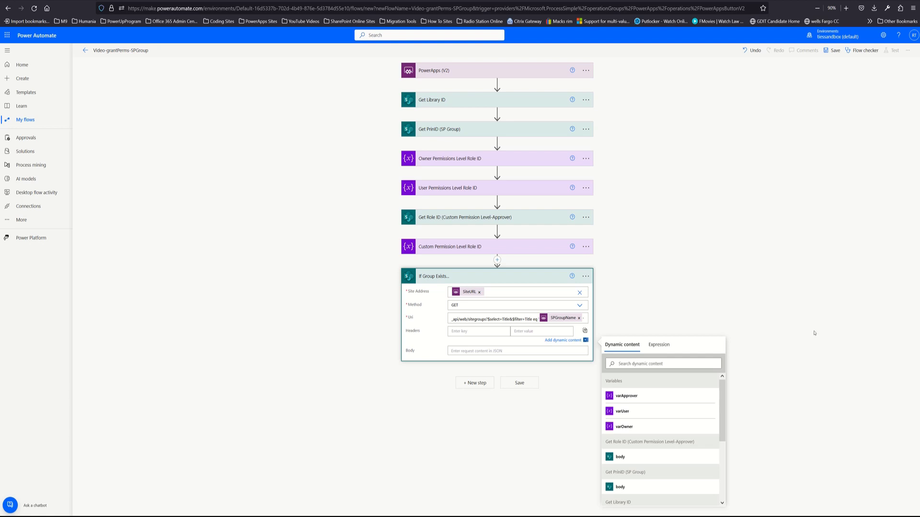
click(585, 330)
click(469, 338)
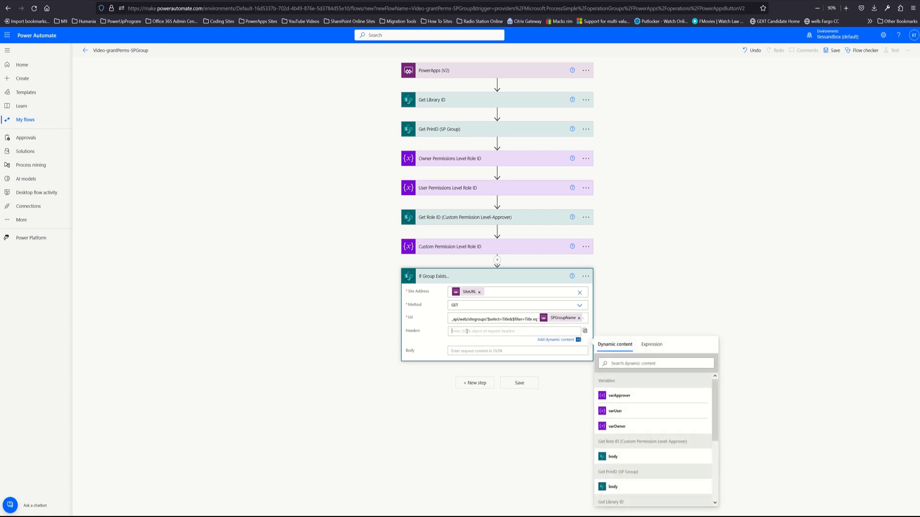
text({   "accept": "application/json;odata=verbose" })
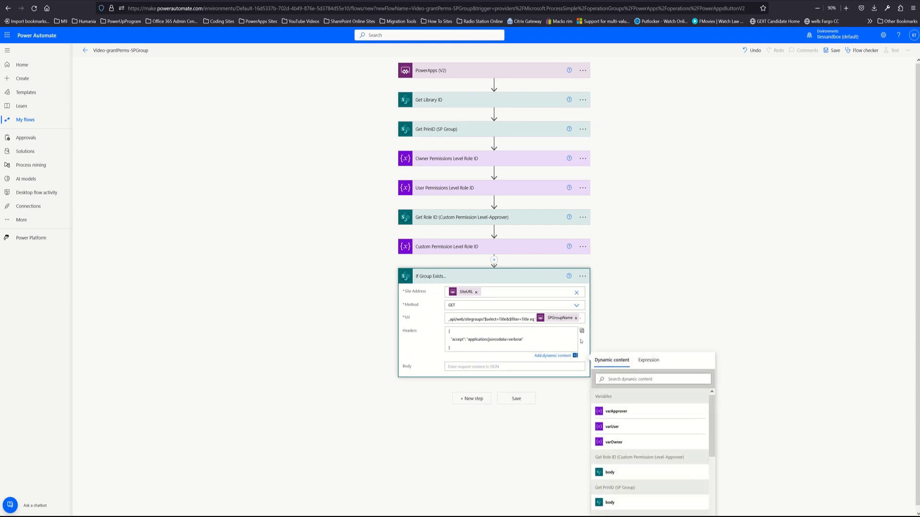
click(581, 330)
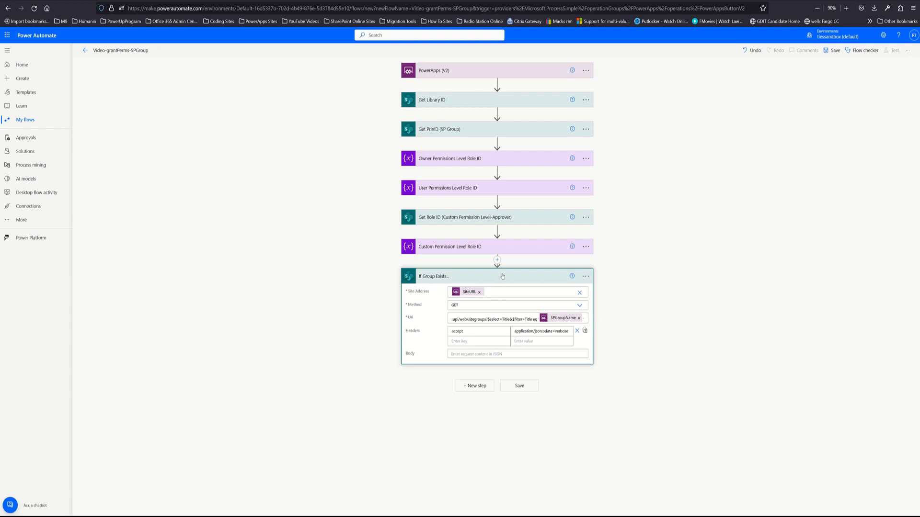
click(503, 277)
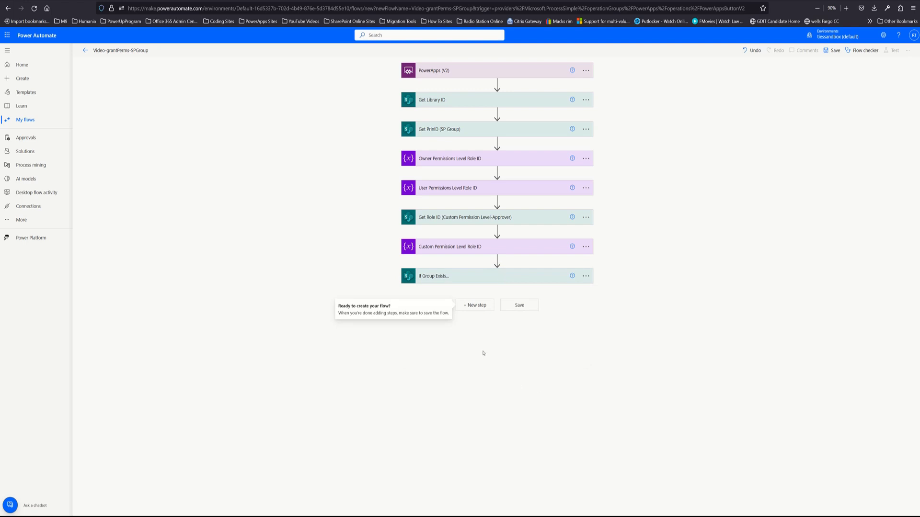
Step: Add a Condition control as a new step below If Group Exists...
click(480, 307)
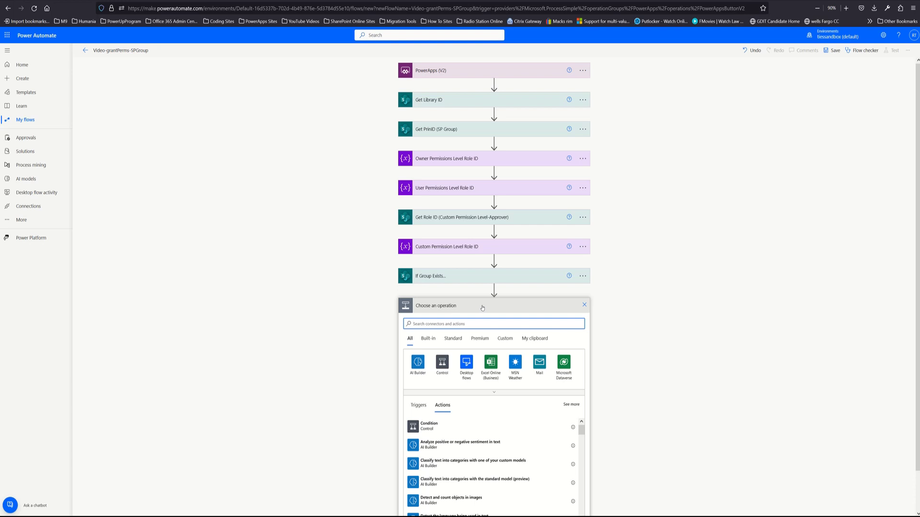
text(confi)
text(diton)
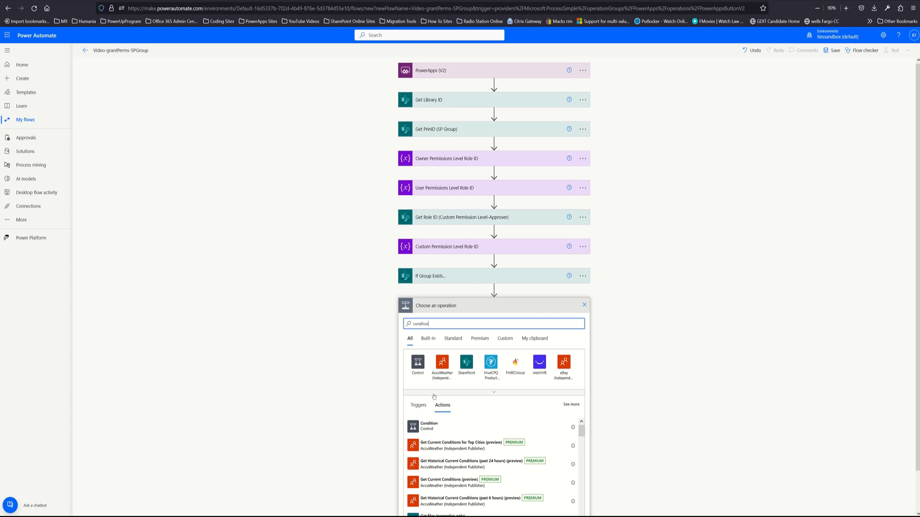
click(430, 425)
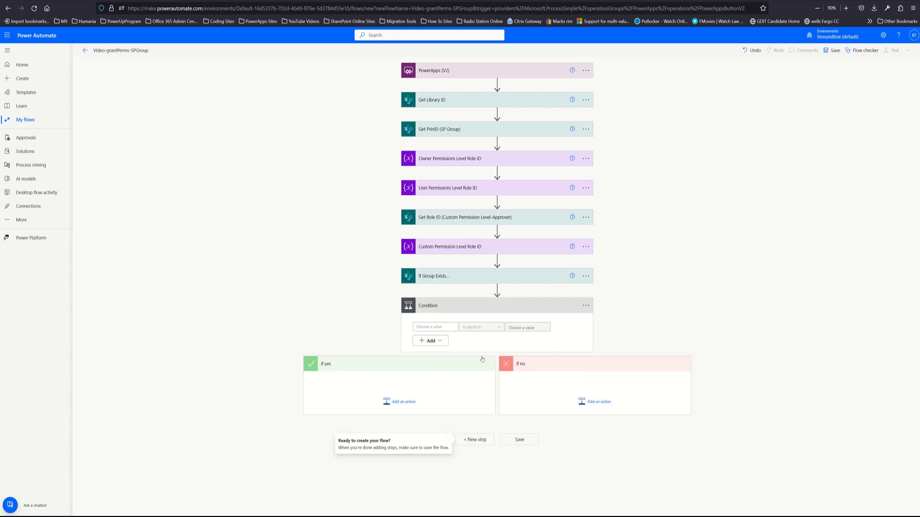
Step: Set the condition's first value to the expression Length(body('Check_if_Group_Exists')?['d']['results']) and copy the expression text
click(442, 327)
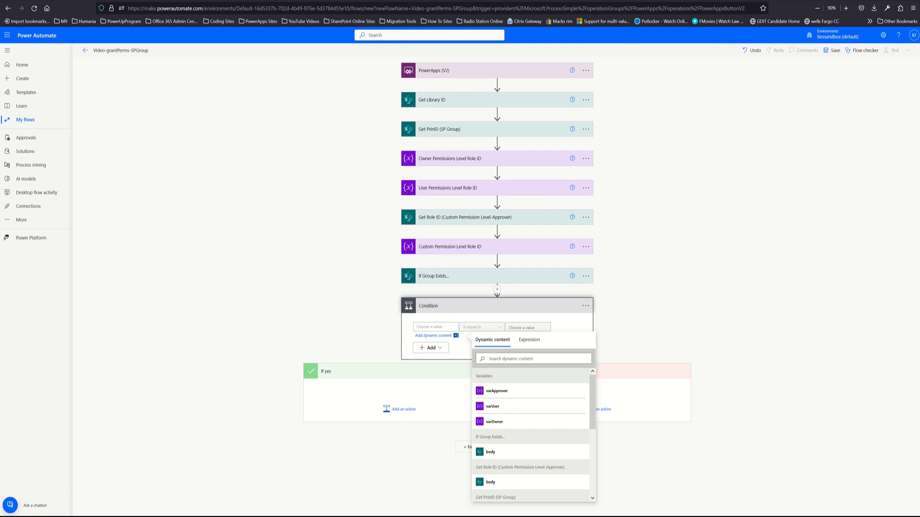
click(528, 340)
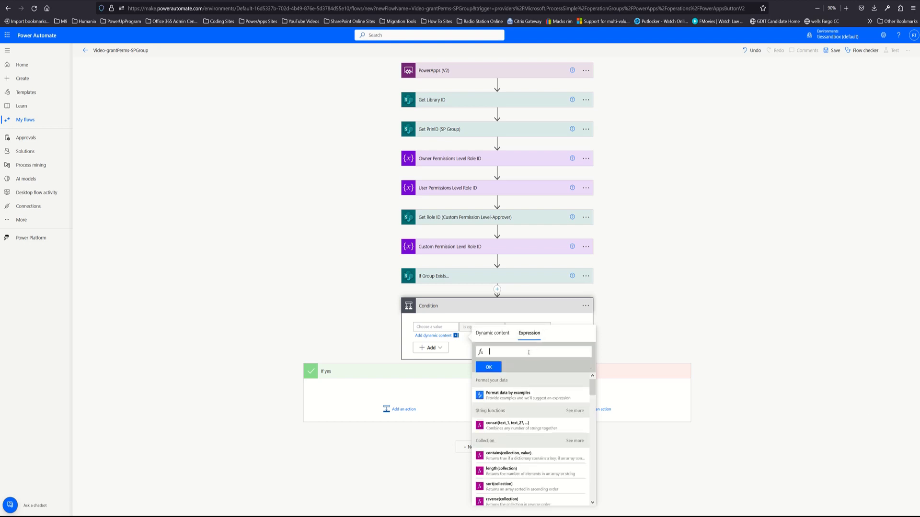
key(ctrl+v)
key(Home)
key(Right)
key(Right)
key(Right)
key(Right)
key(Right)
key(Right)
key(Right)
key(Right)
key(Right)
key(Right)
key(Right)
key(Right)
key(Right)
key(Right)
key(Right)
key(Right)
key(Right)
key(Right)
key(Right)
key(Right)
key(Right)
key(Right)
key(Right)
key(Right)
key(Right)
key(Right)
key(Right)
key(Right)
key(Right)
key(Right)
key(Right)
key(ctrl+a)
click(497, 367)
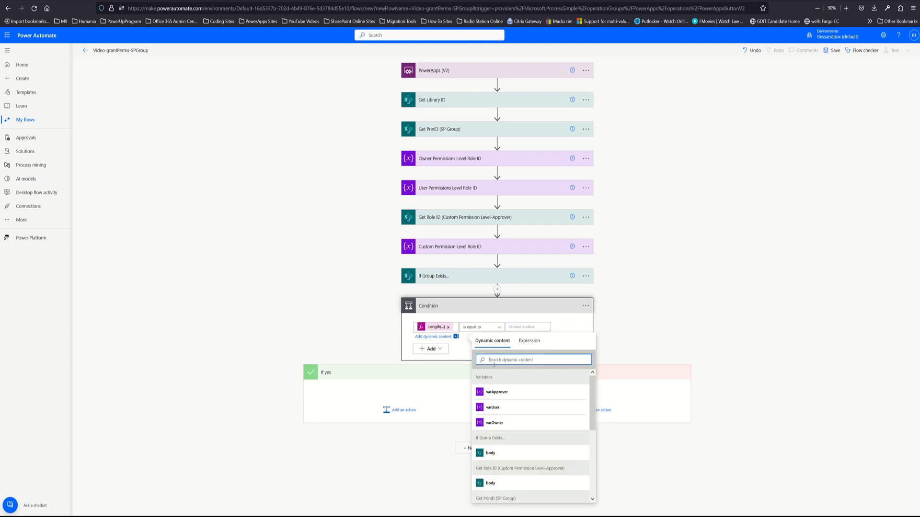
Step: Add a note to the Condition reading Length(body('Check_if_Group_Exists')?['d']['results'])
click(584, 309)
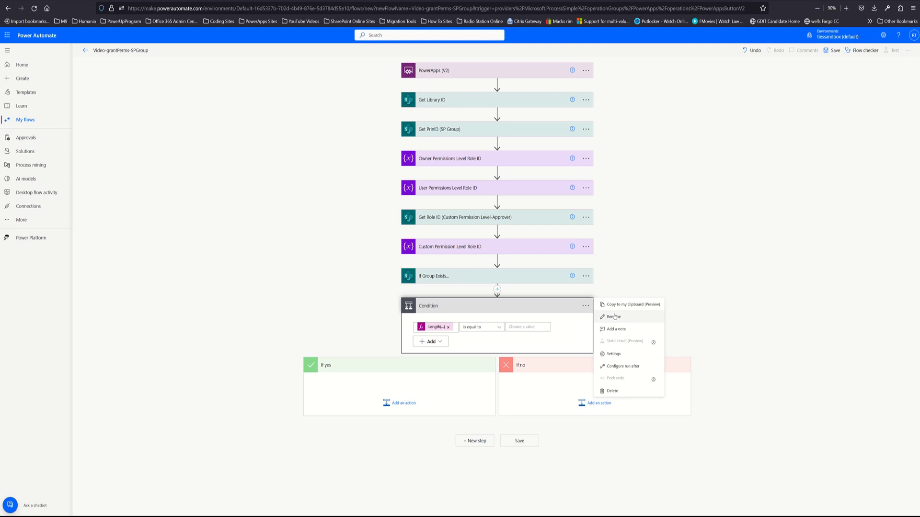
click(615, 330)
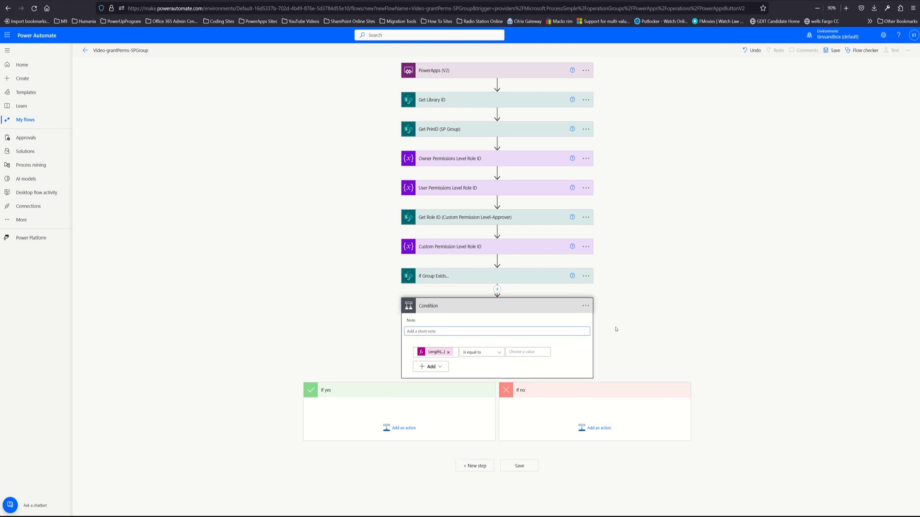
text(Length(body('Check_if_Group_Exists')?['d']['results']))
key(Return)
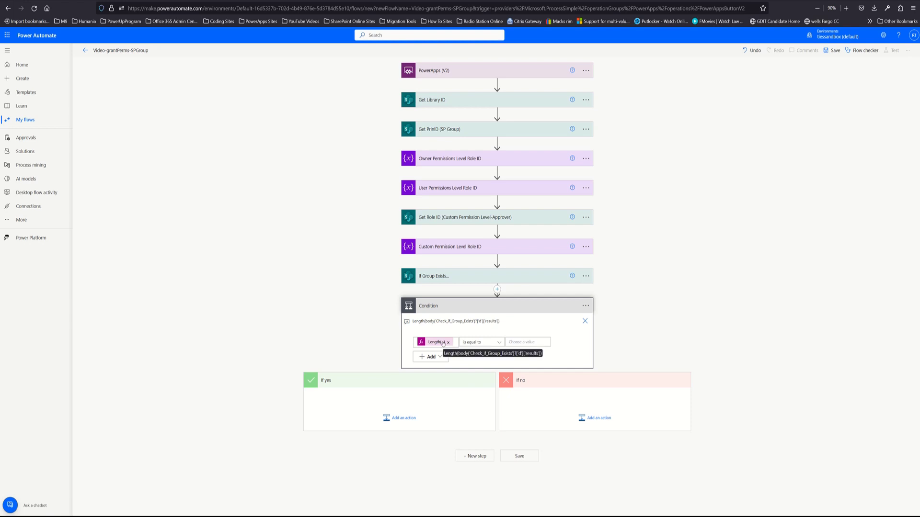
Step: Complete the condition so the Length expression is not equal to 0
click(490, 345)
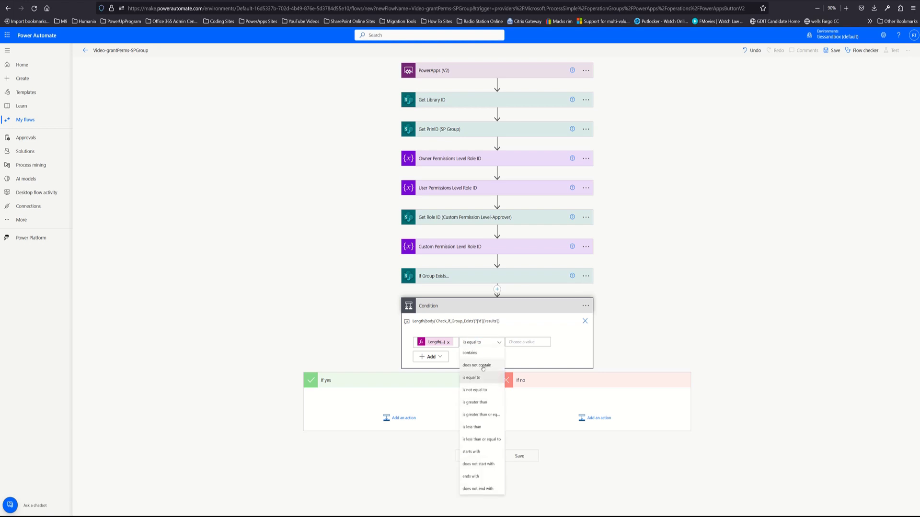
click(480, 390)
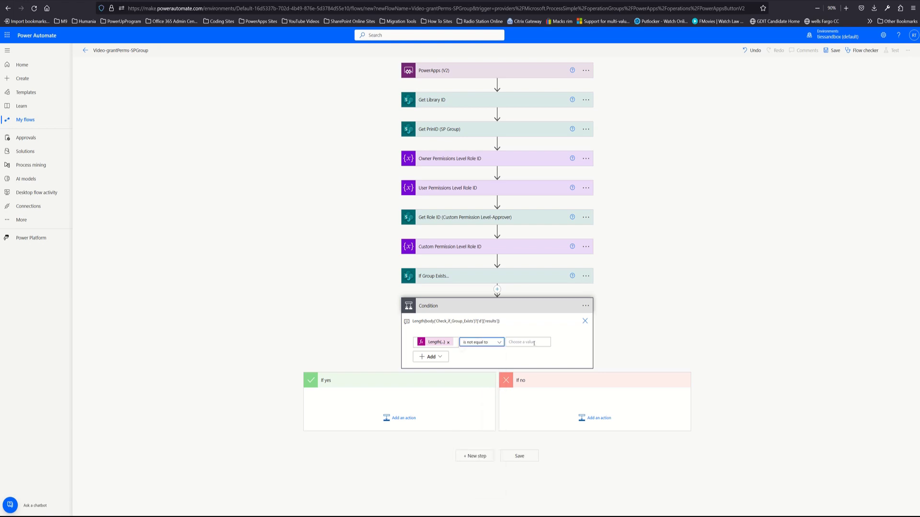
click(534, 343)
text(0)
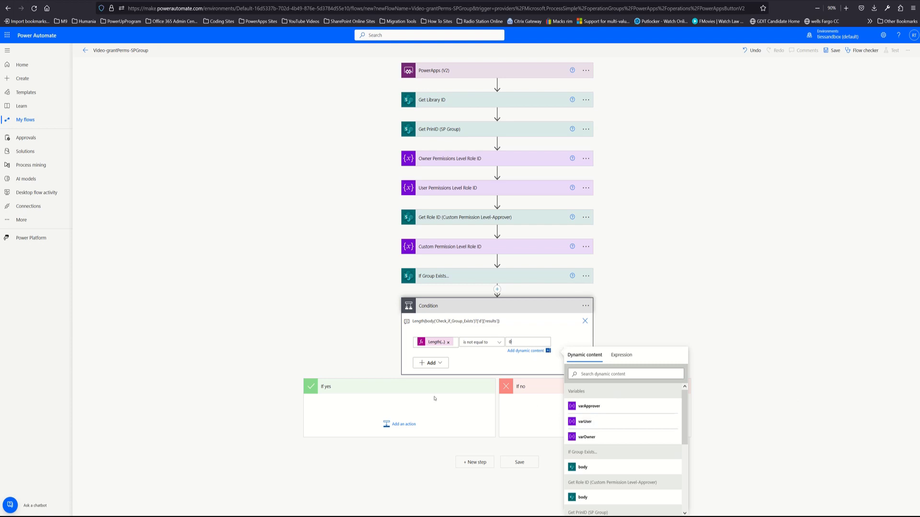
click(414, 392)
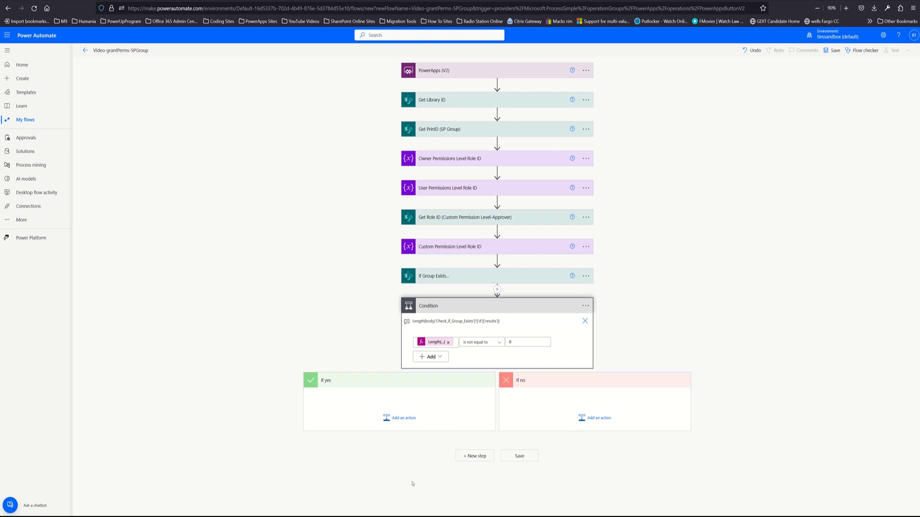
Step: Add a Send an HTTP request to SharePoint action to the condition's If yes branch
click(405, 418)
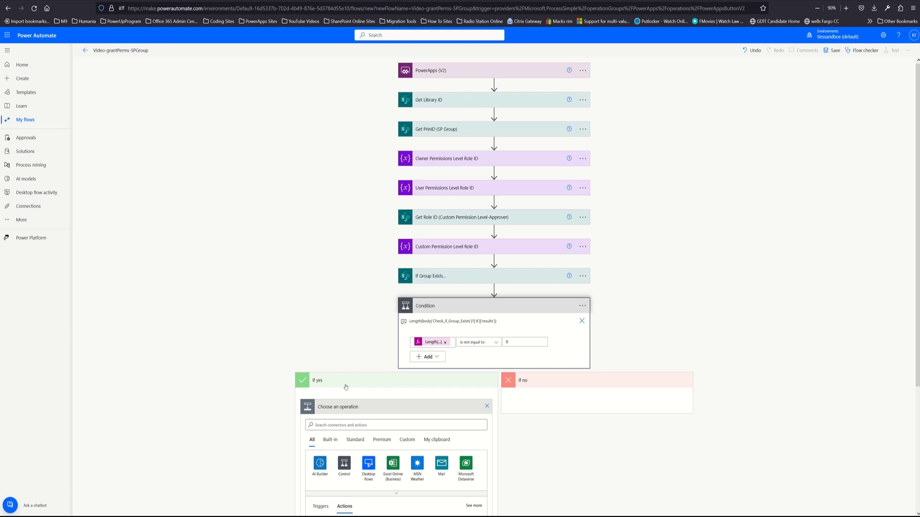
click(356, 426)
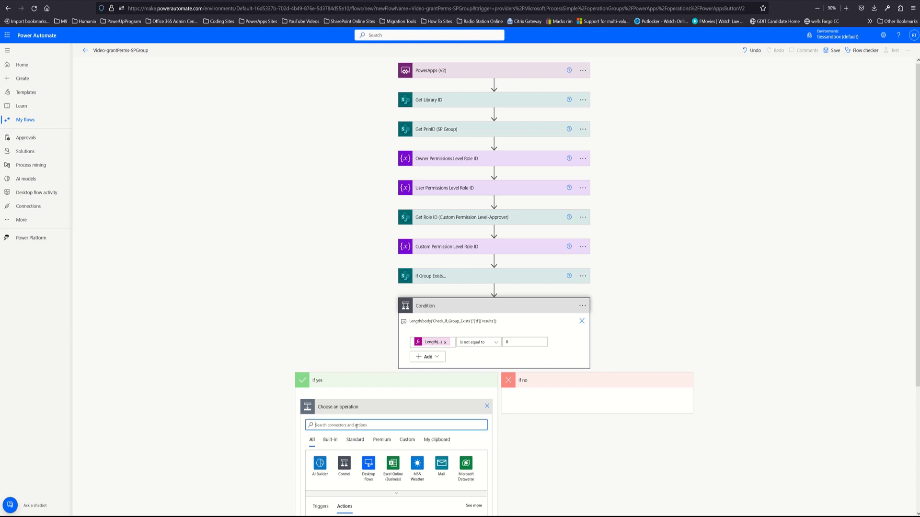
text(http)
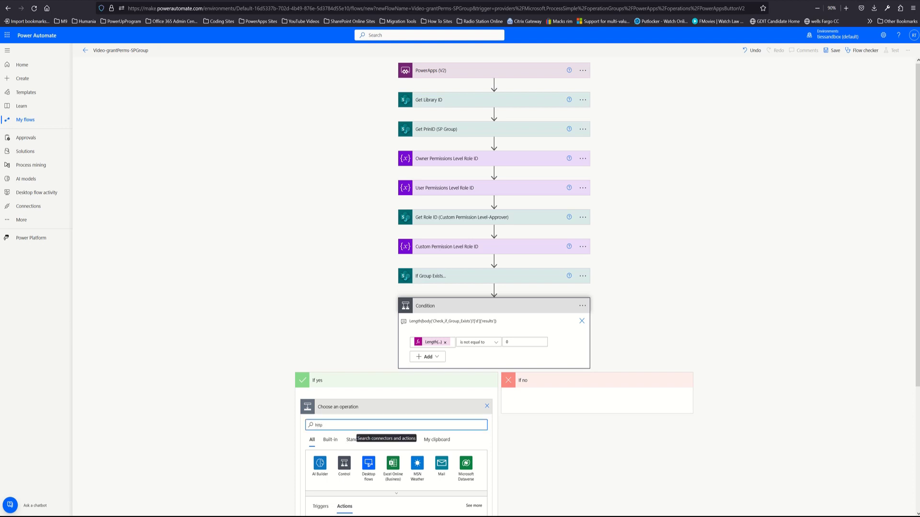
scroll(403, 472, down, 3)
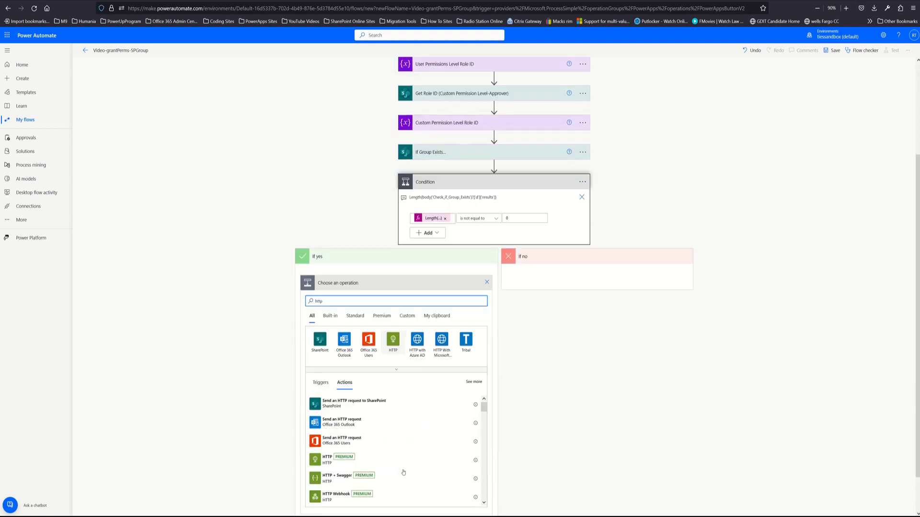
scroll(403, 473, down, 1)
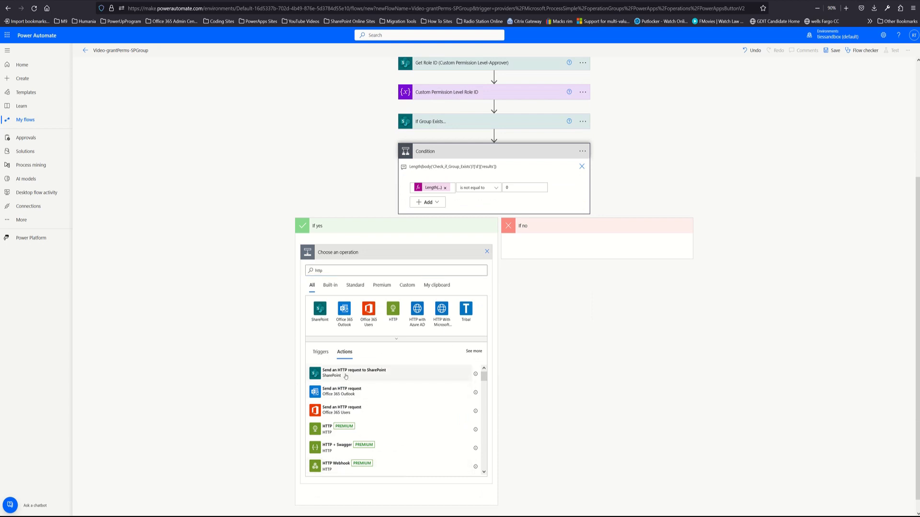
click(345, 373)
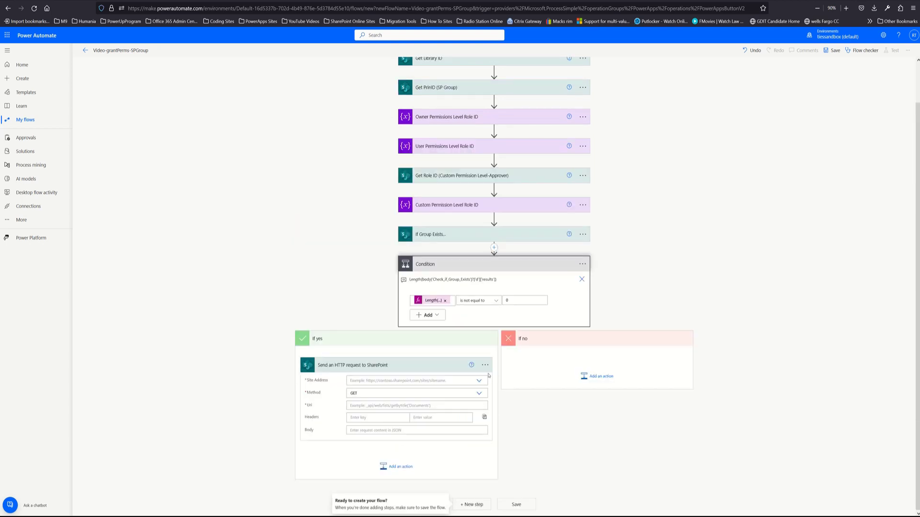
Step: Rename the new SharePoint request action to Remove Owner Permission from SP Group
click(485, 365)
click(519, 377)
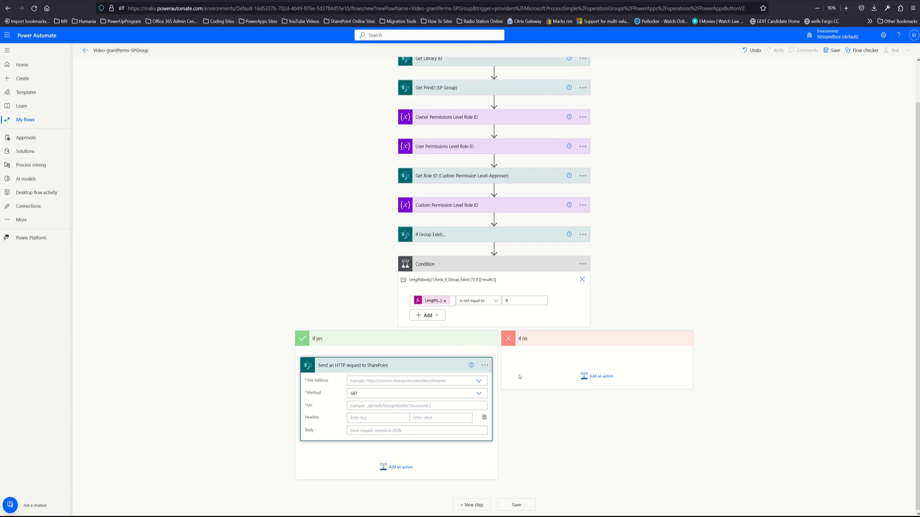
click(485, 365)
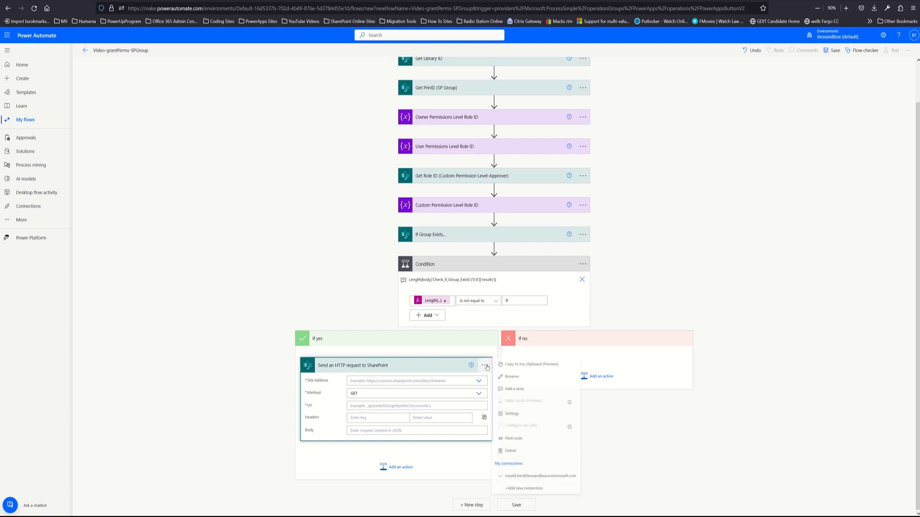
click(511, 377)
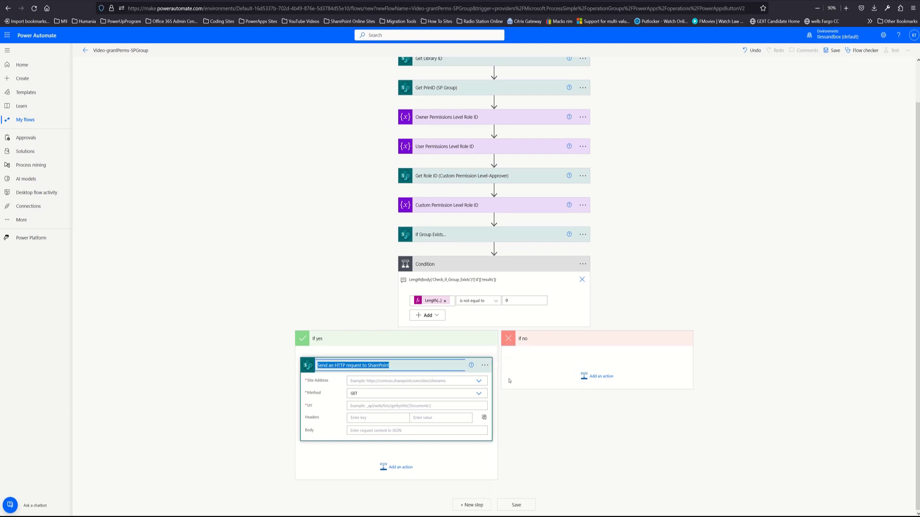
text(RE)
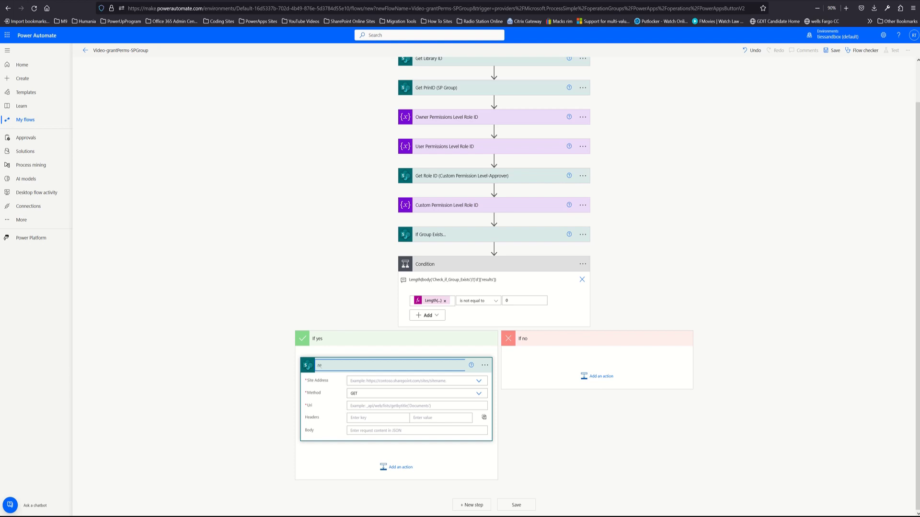
text(move)
text(Owner Permission from SP Group)
key(Return)
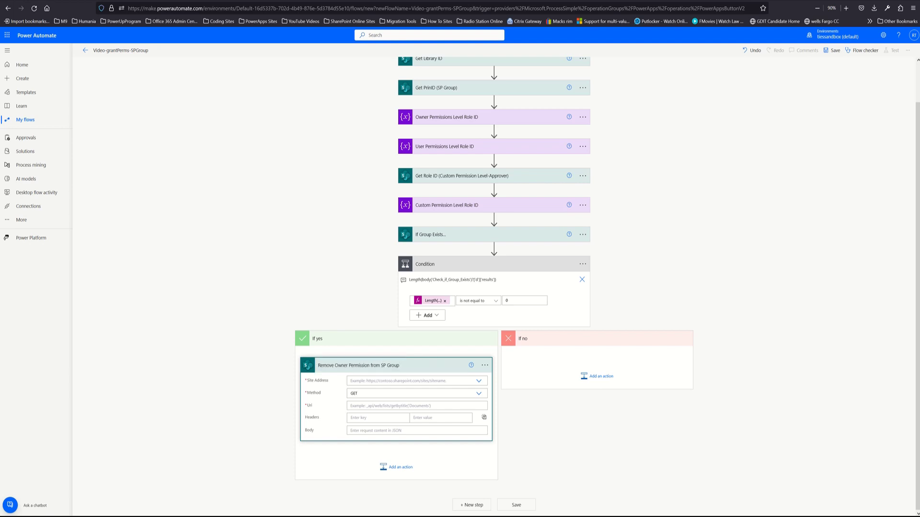
Step: Set the Site Address of Remove Owner Permission from SP Group to the custom dynamic value SiteURL and its Method to POST
click(406, 380)
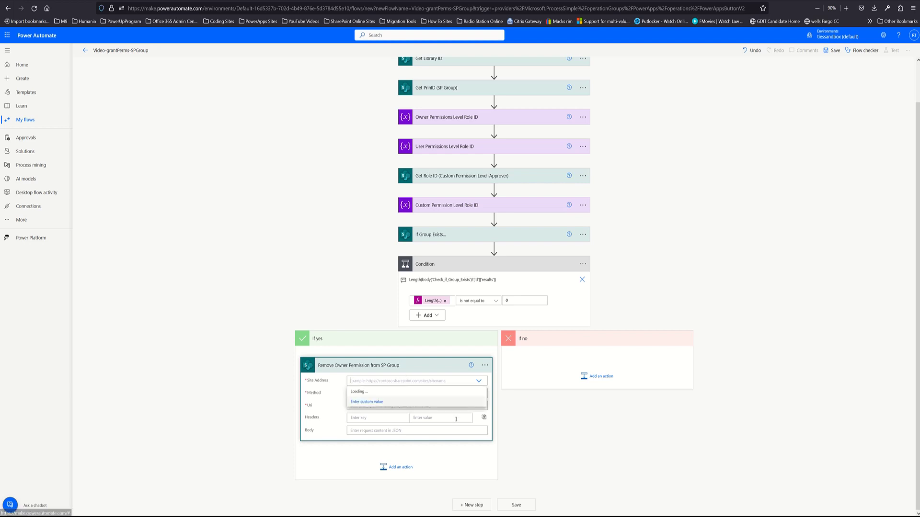
click(374, 402)
scroll(555, 464, down, 3)
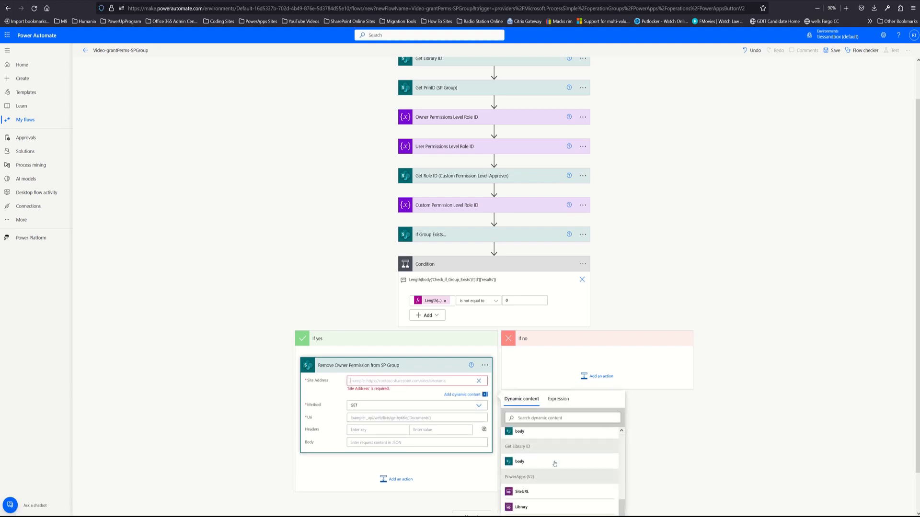
click(553, 493)
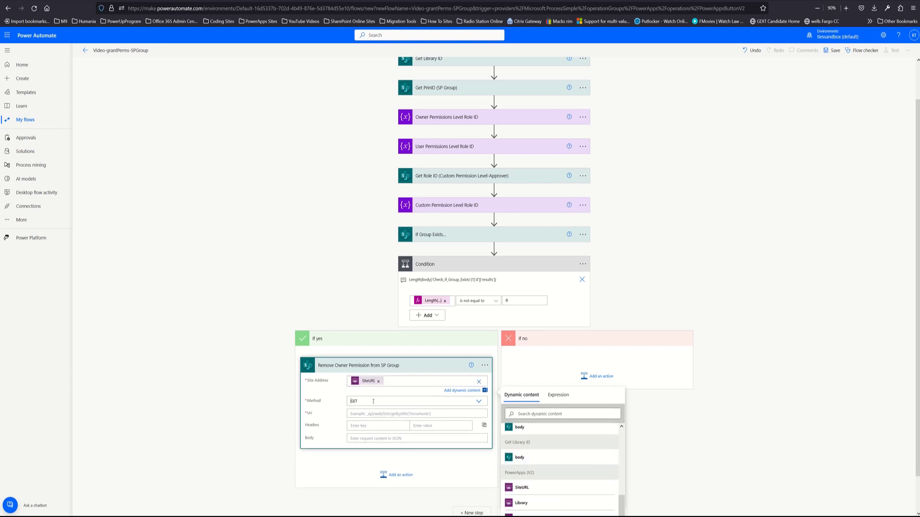
click(372, 402)
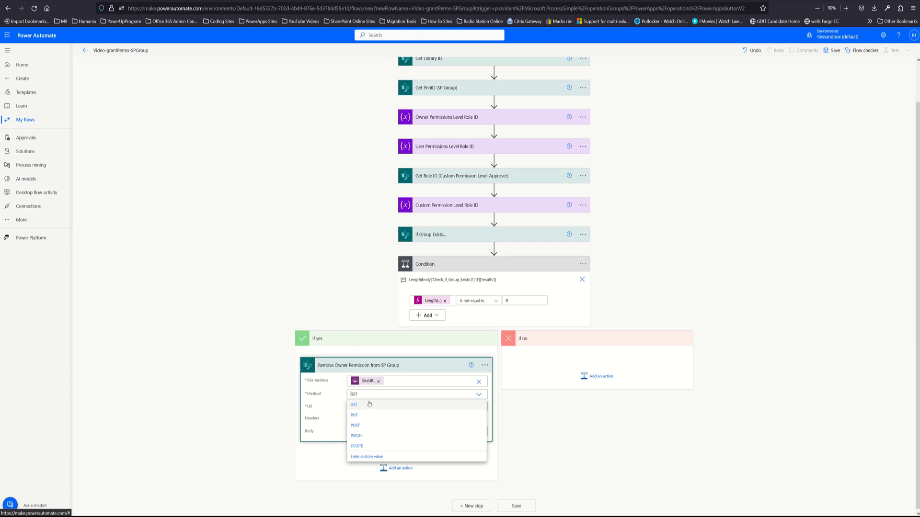
click(366, 426)
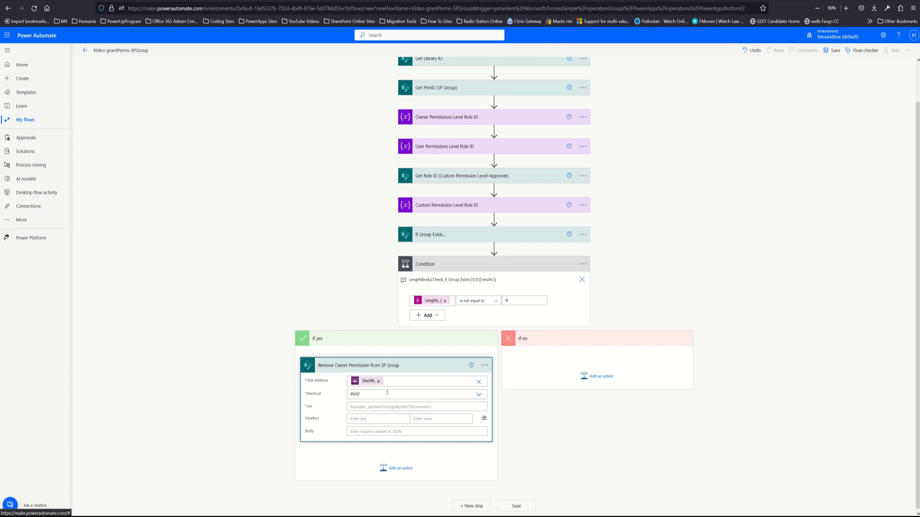
Step: Start the action's Uri with _api/web/lists/getByTitle(' followed by the PowerApps Library dynamic value
click(373, 407)
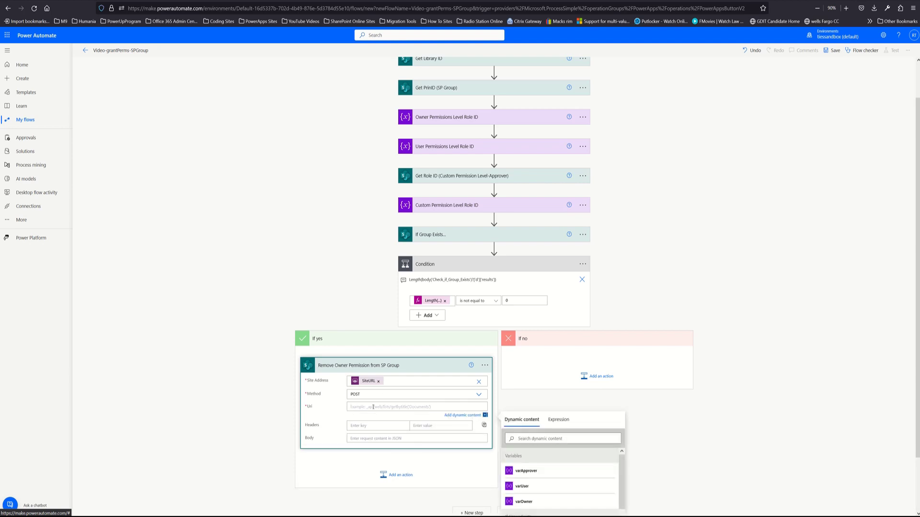
text(Length(body('Check_if_Group_Exists')?['d']['results']))
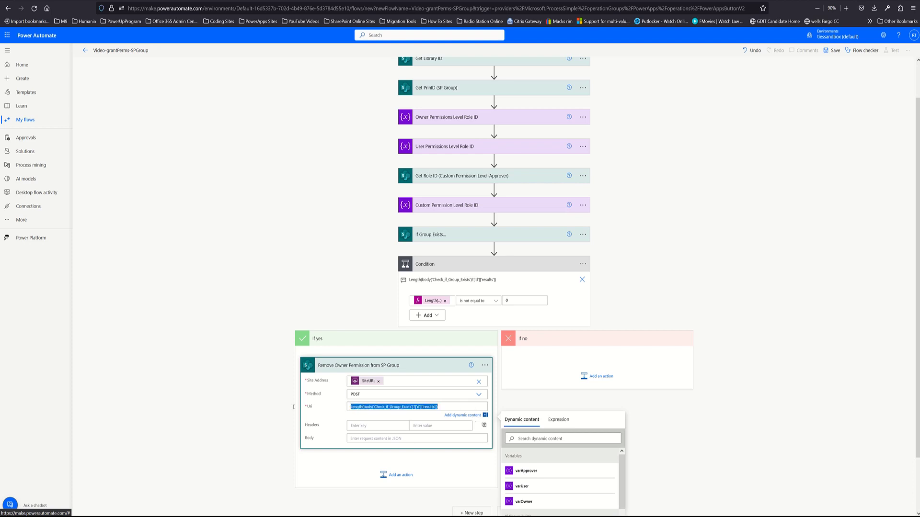
key(BackSpace)
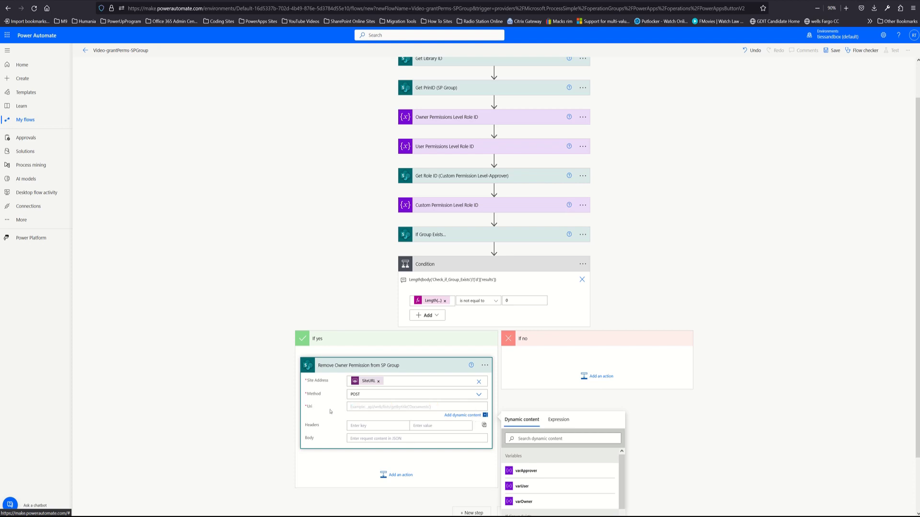
text(_api/web/lists/getByTitle(')
scroll(548, 456, down, 5)
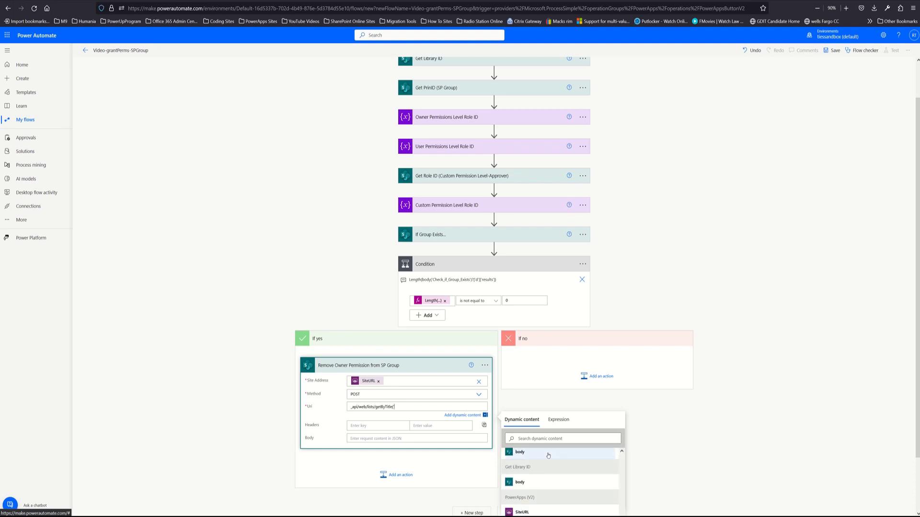
scroll(700, 478, down, 2)
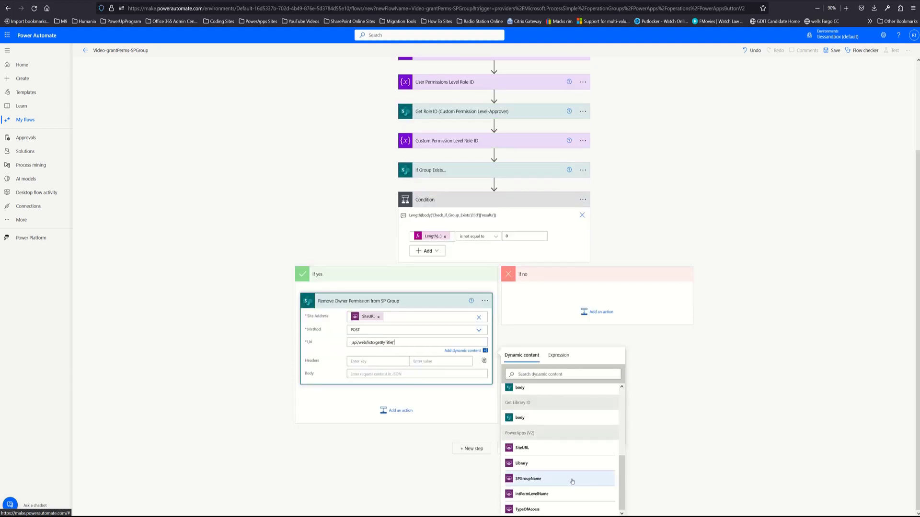
click(520, 464)
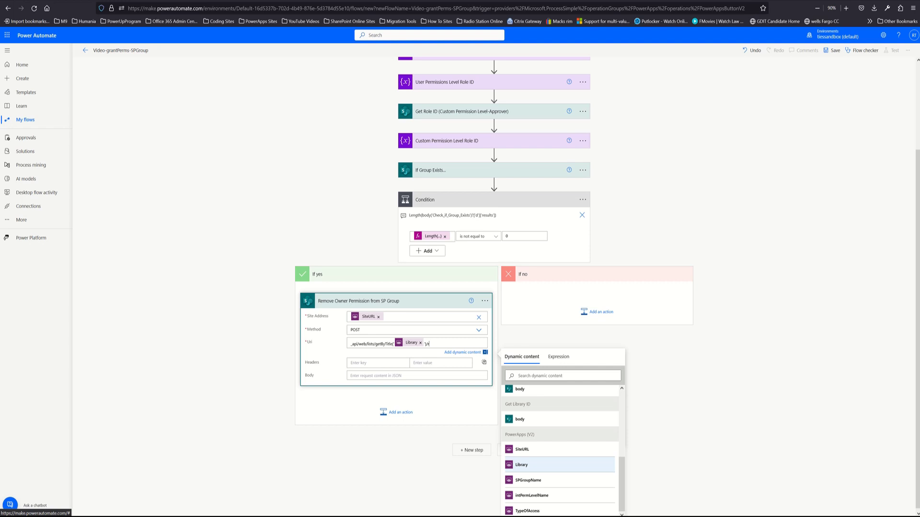
Step: Continue the Uri after the Library value with ')/roleassignments/removeroleassignment(principleid=
text(ignments/remo)
text(veroleassignments)
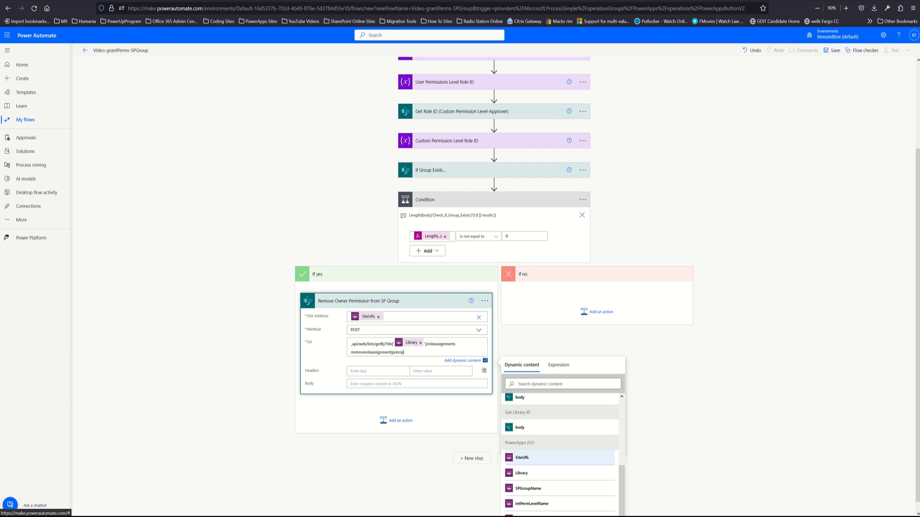
text(leid=)
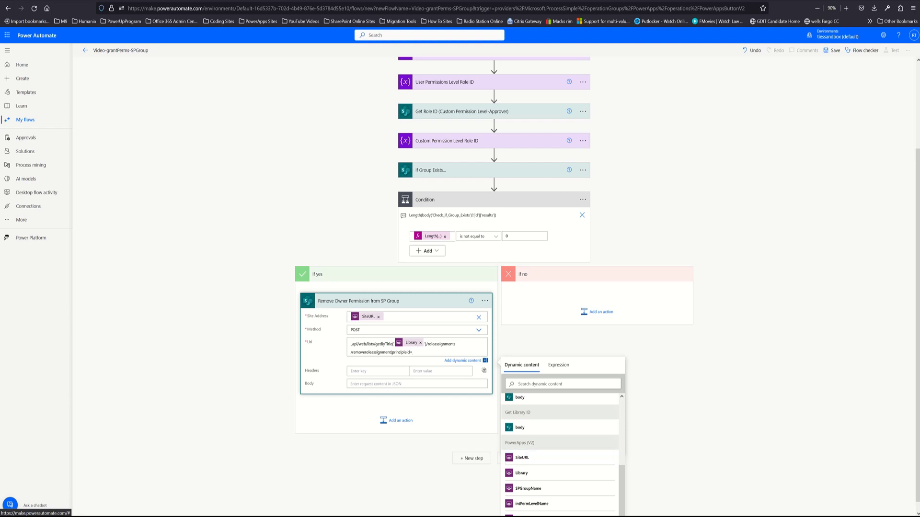
Step: Try the SPGroupName dynamic value after principleid= in the Uri, and remove it again
click(561, 489)
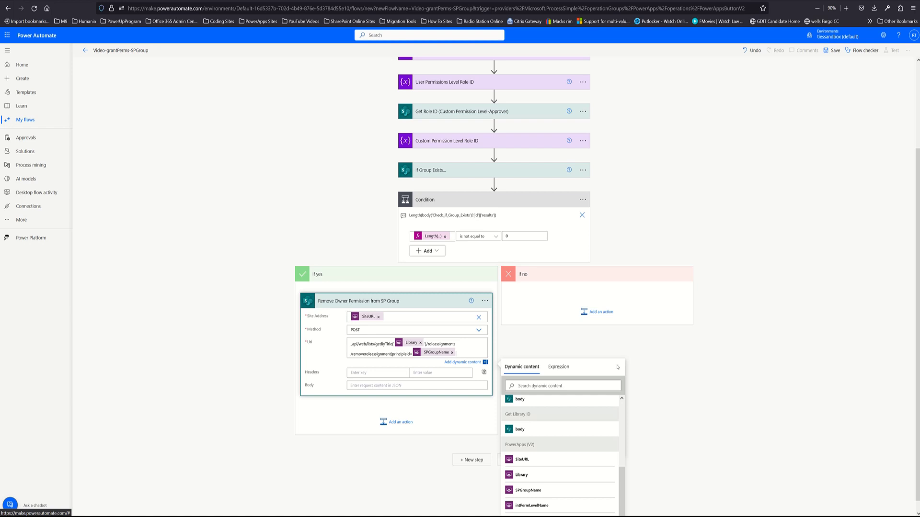
click(452, 353)
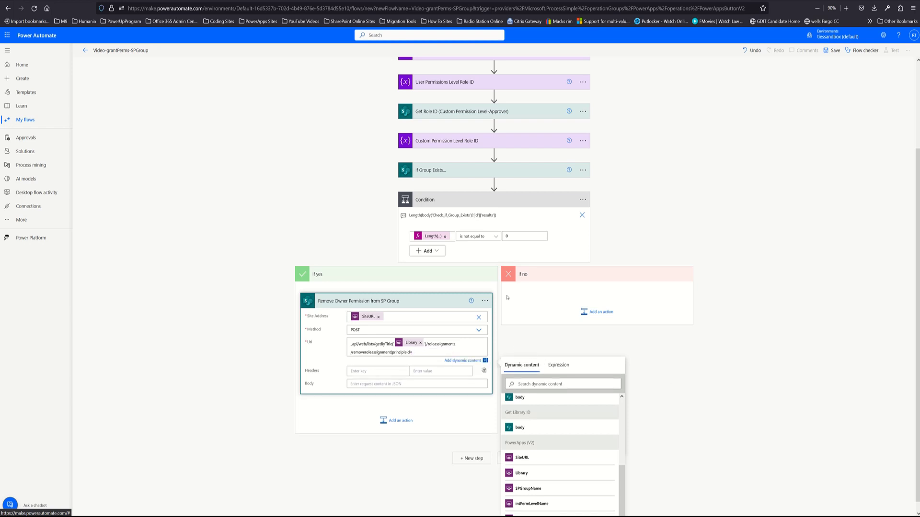
Step: Insert the Get PrinID (SP Group) body value after principleid= in the Uri and copy that value's reference
scroll(499, 283, up, 3)
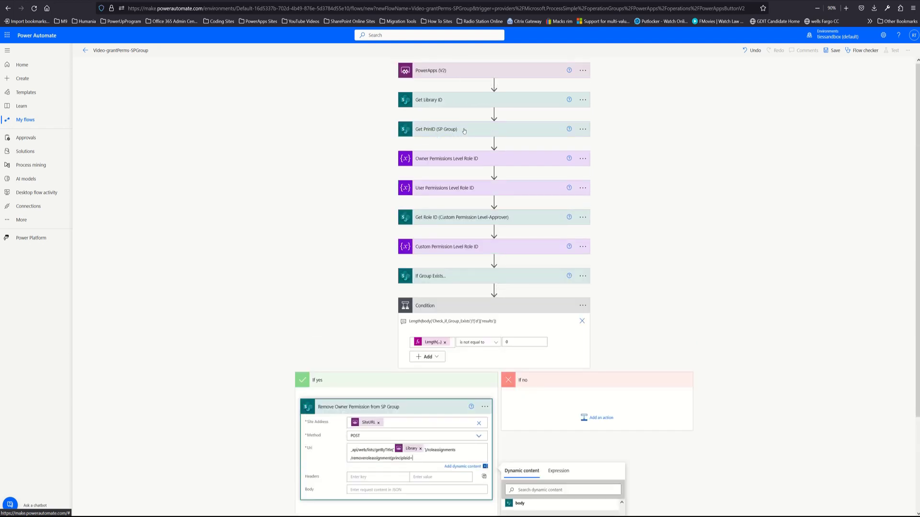
scroll(474, 390, down, 3)
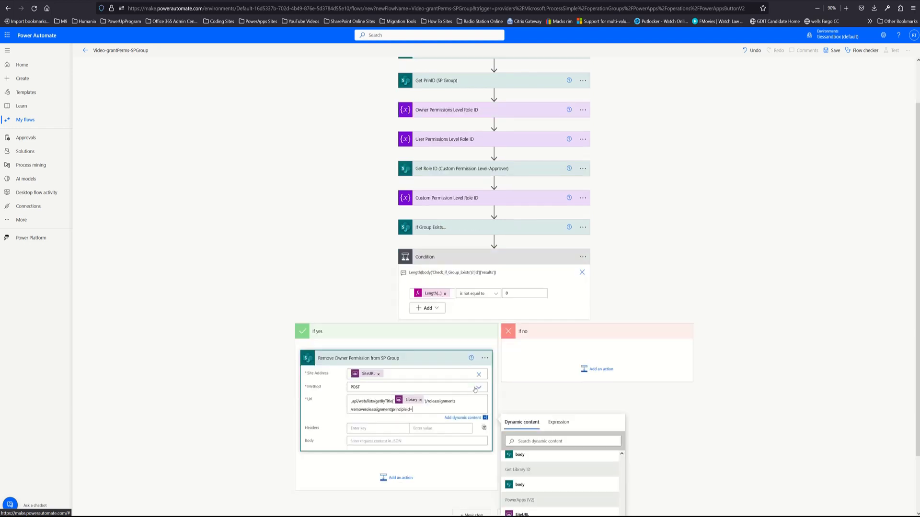
scroll(536, 418, up, 1)
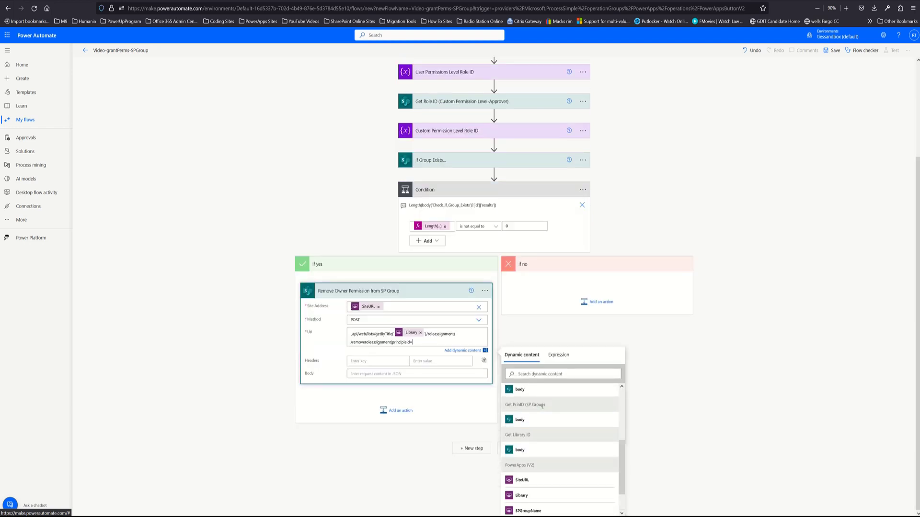
click(518, 420)
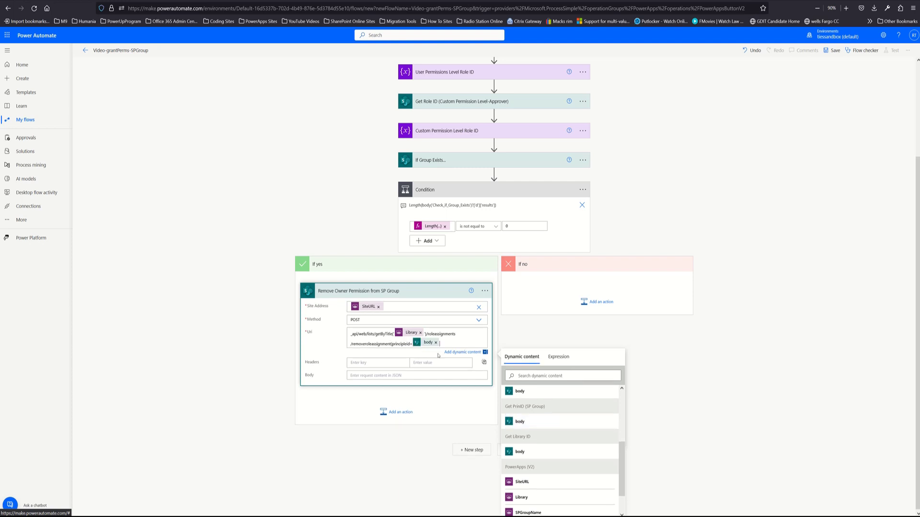
double_click(428, 343)
right_click(429, 344)
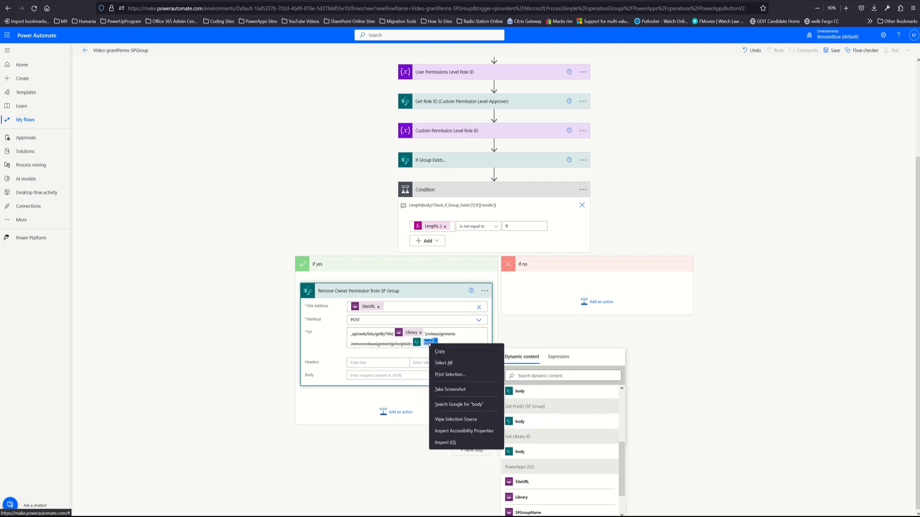
click(441, 351)
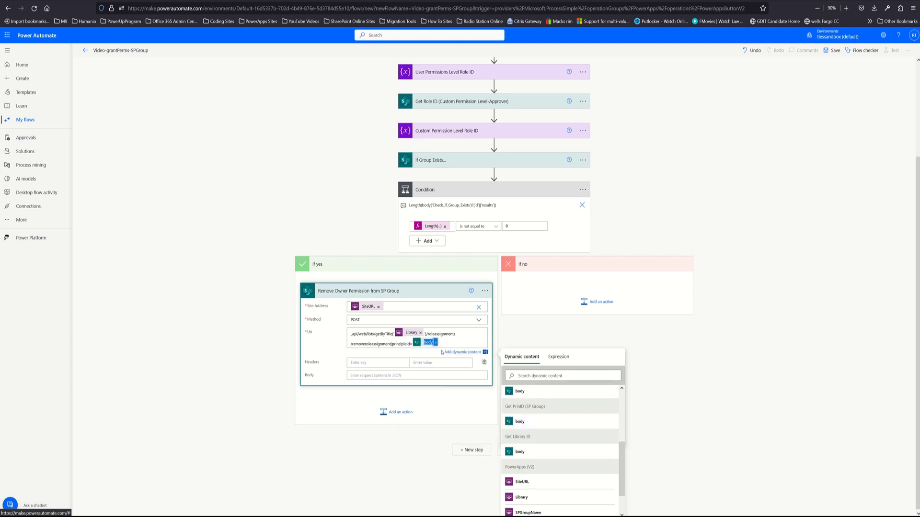
Step: Replace the body value after principleid= with an expression that reads ['d'] and ['id'] from the copied Get PrinID (SP Group) body reference
click(557, 358)
right_click(553, 379)
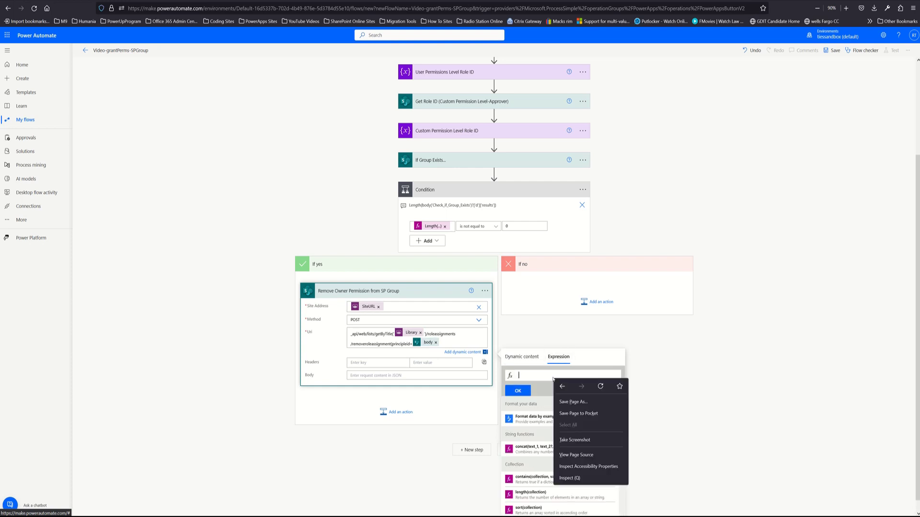
click(547, 376)
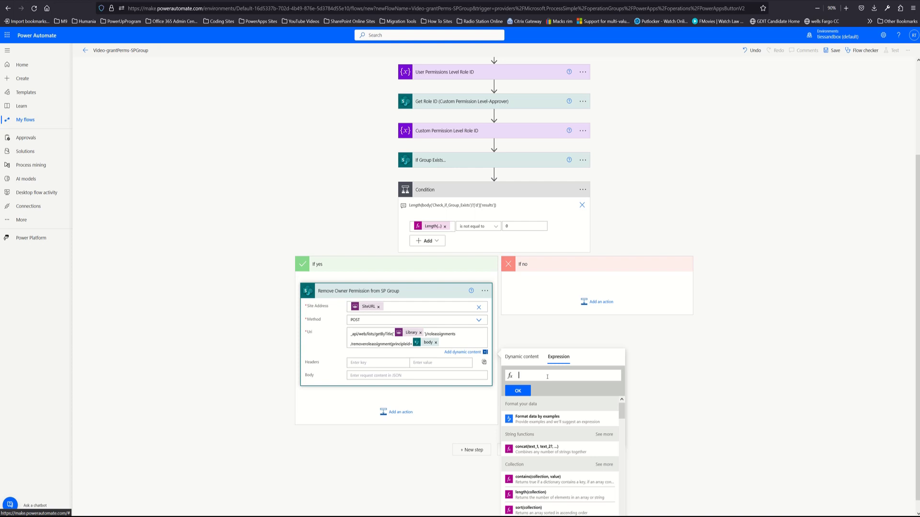
key(ctrl+v)
key(Home)
key(Delete)
key(Delete)
text(?['d)
key(End)
text(['id)
click(518, 391)
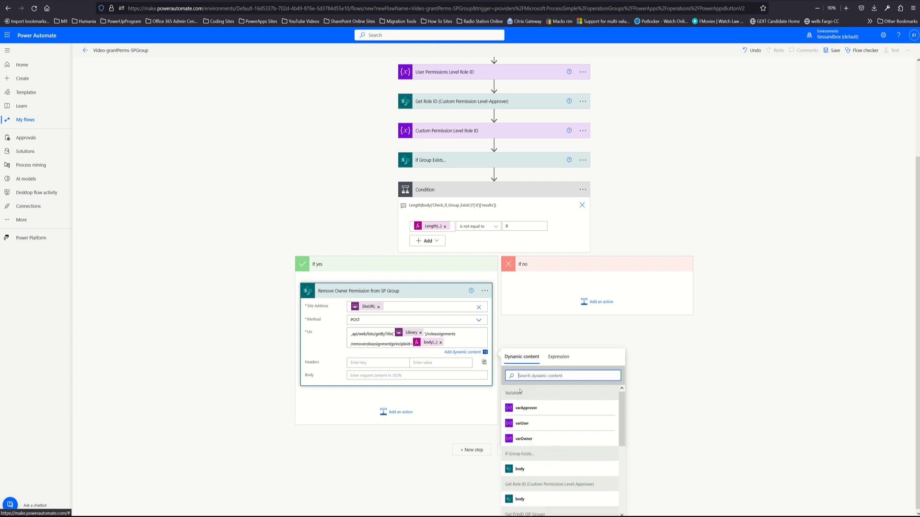
Step: Finish the Uri with ,roledefid= followed by the varOwner variable and a closing parenthesis
click(456, 343)
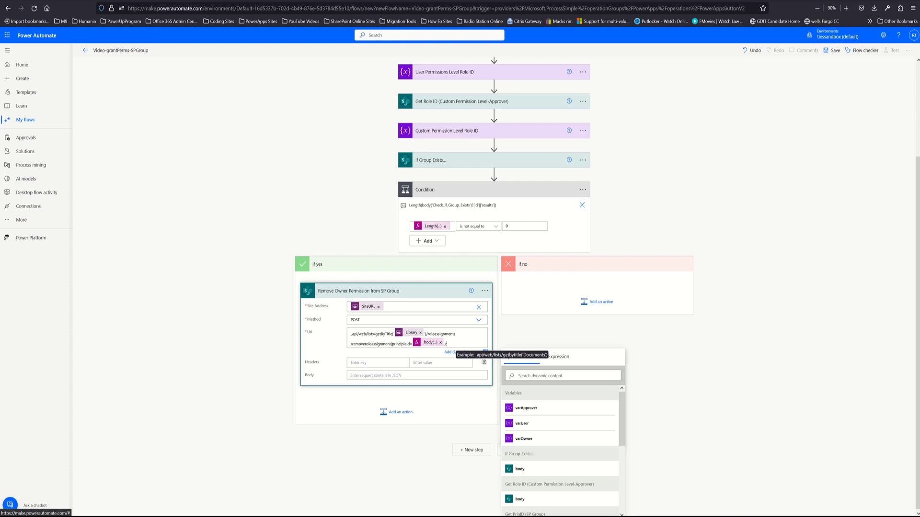
text(,roledefid=)
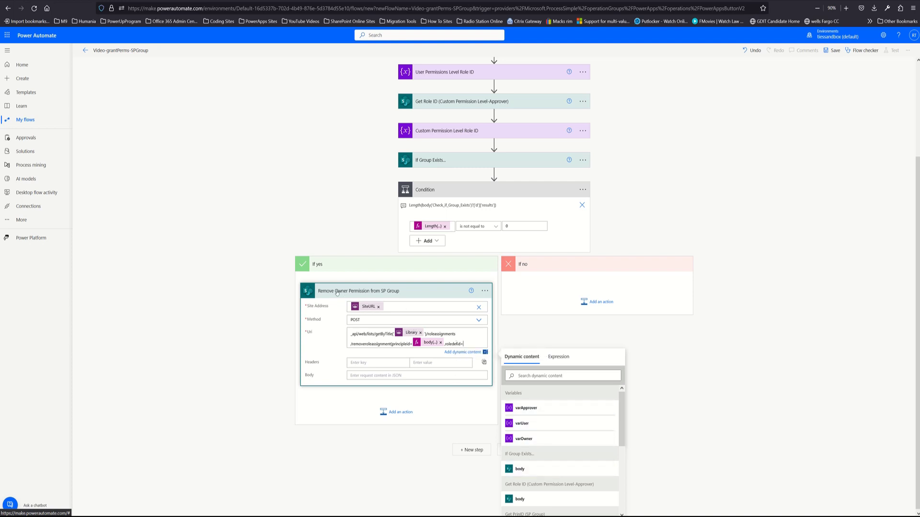
click(525, 439)
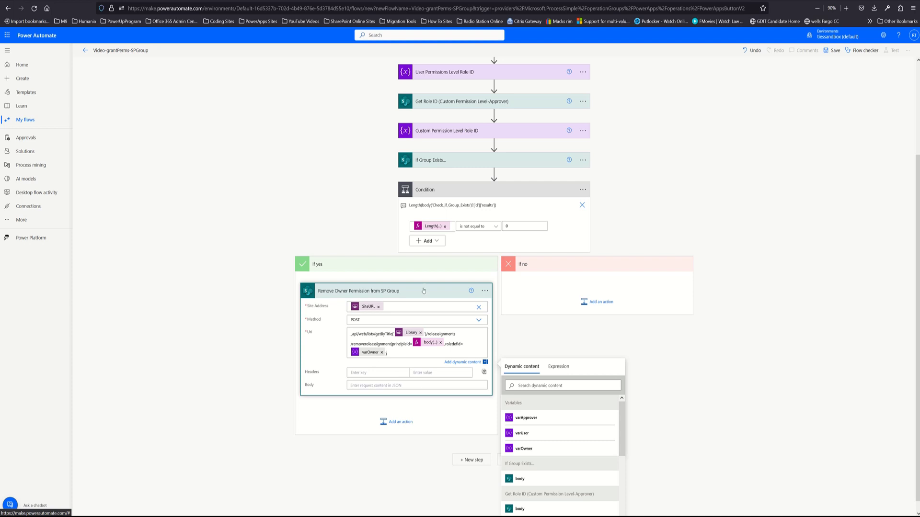
Step: Copy the Remove Owner Permission from SP Group action and paste it twice as new steps below the Condition
click(485, 291)
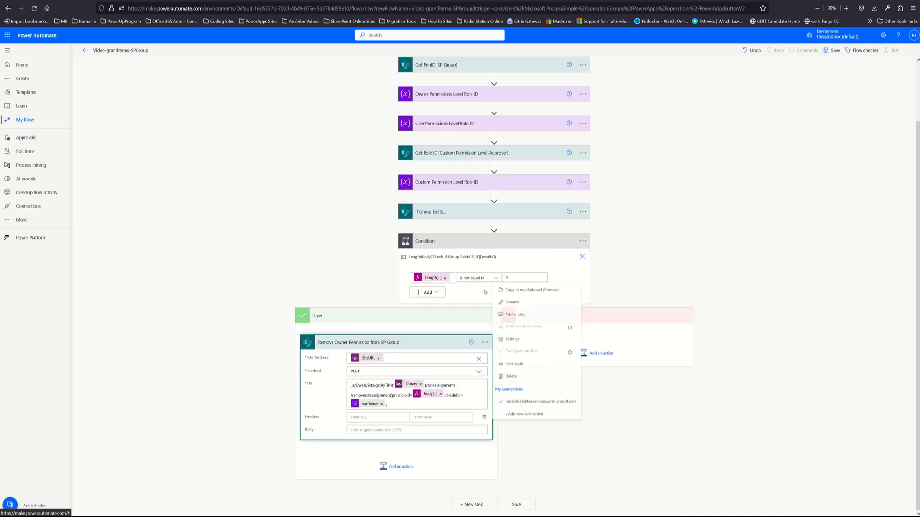
click(485, 342)
click(520, 344)
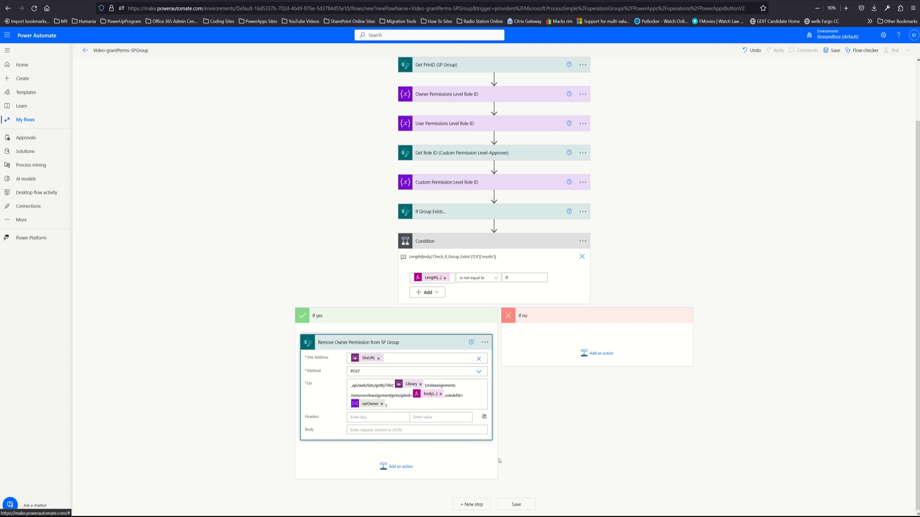
click(467, 505)
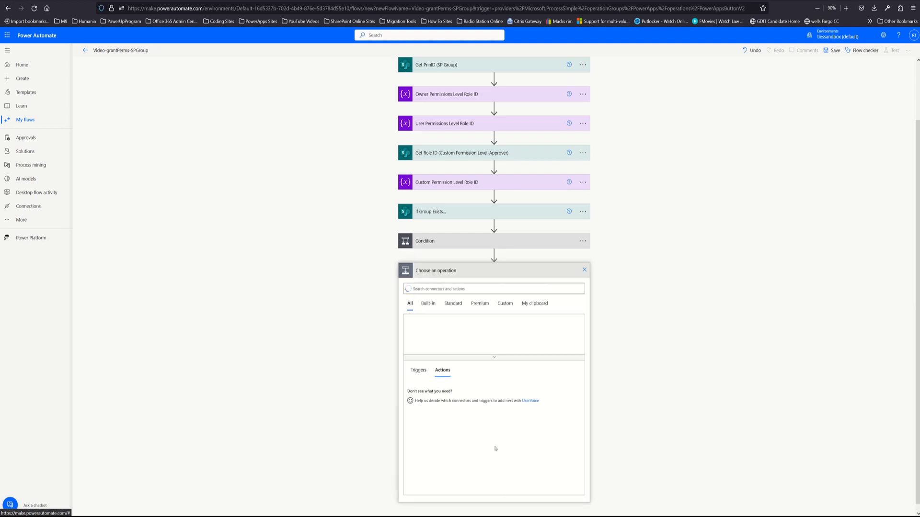
click(535, 304)
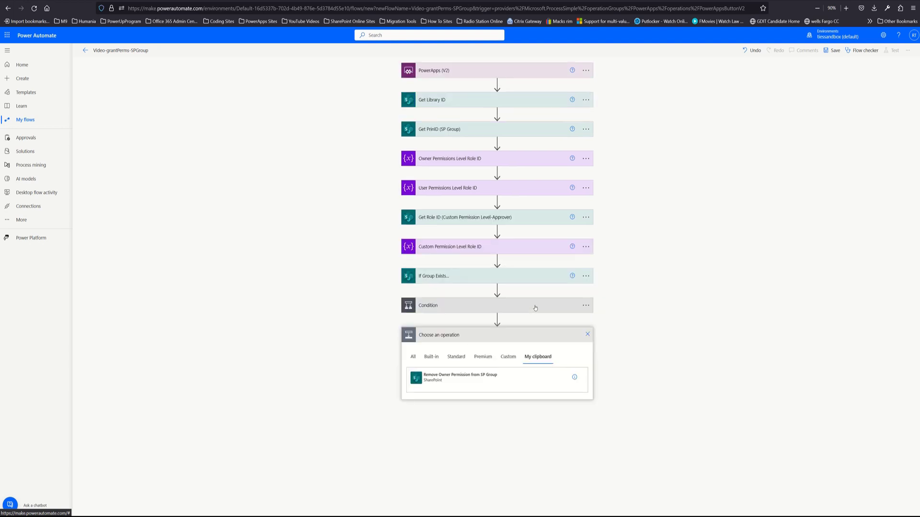
click(458, 377)
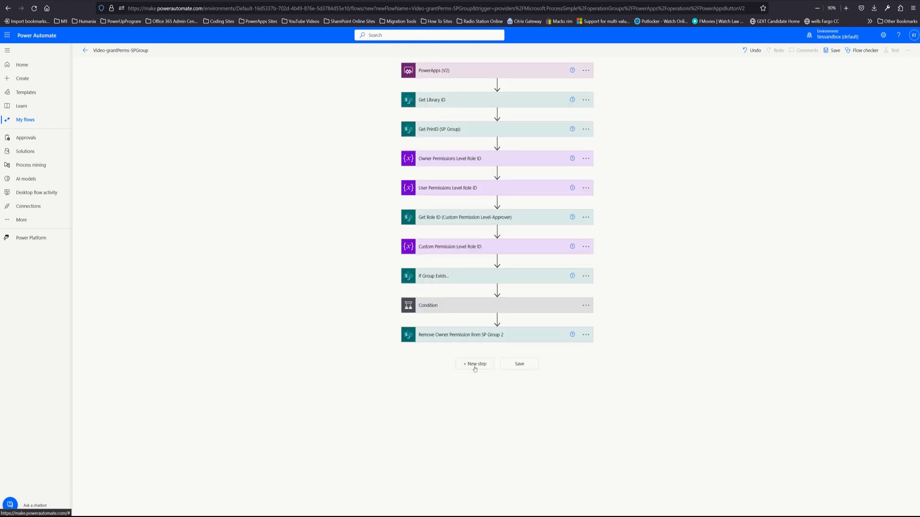
click(482, 366)
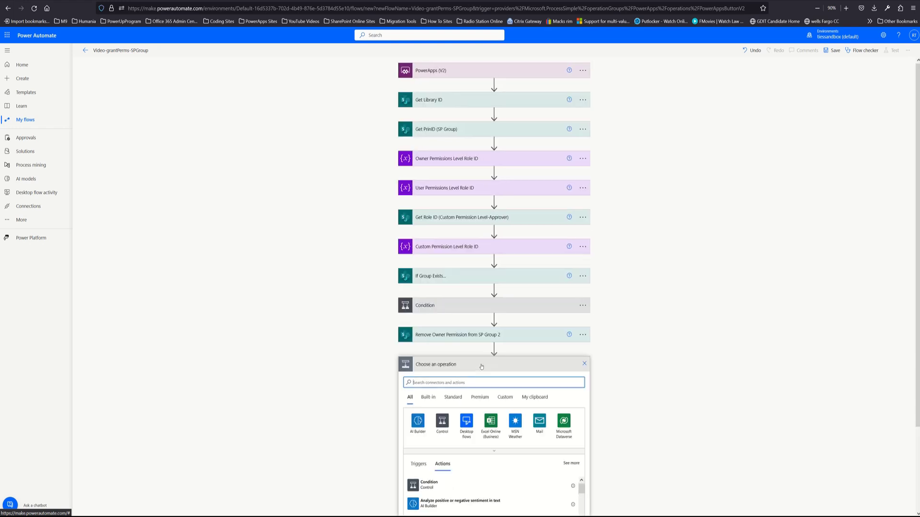
click(534, 397)
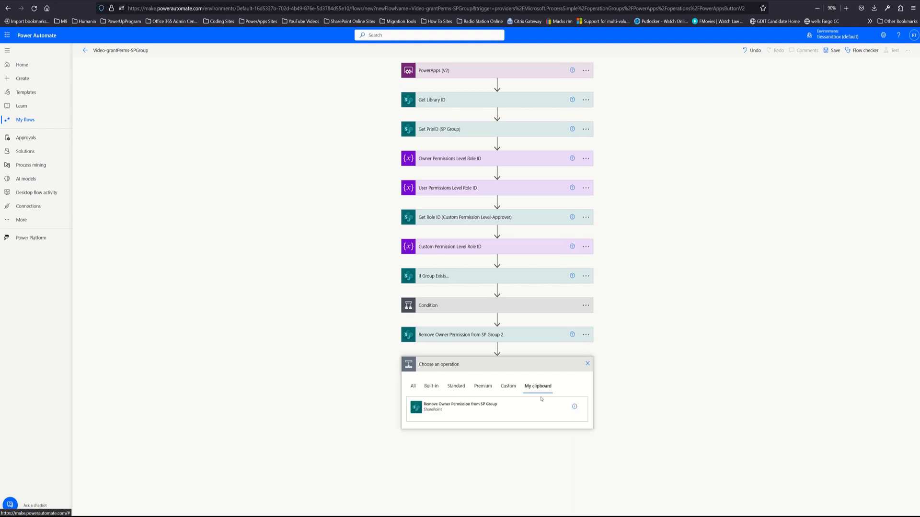
click(455, 405)
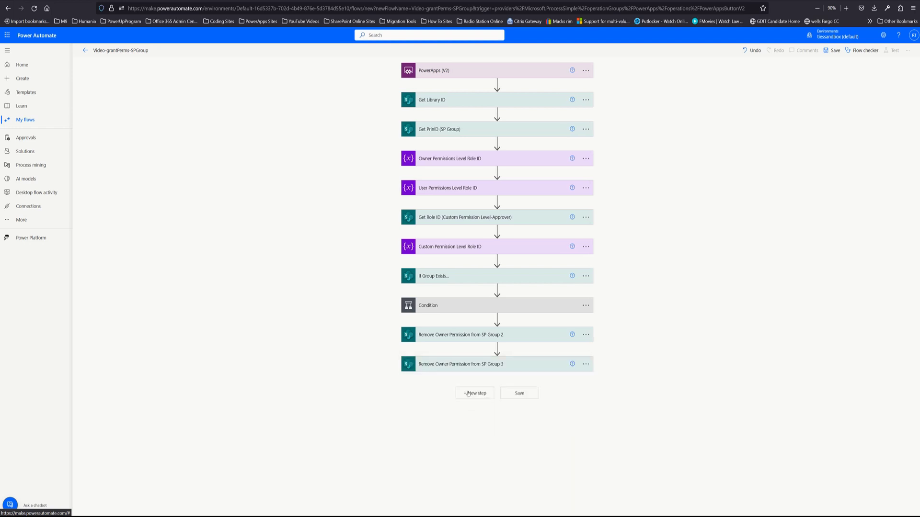
Step: Move both pasted Remove Owner Permission copies into the Condition's If yes branch, below the original action
click(491, 309)
scroll(424, 387, down, 1)
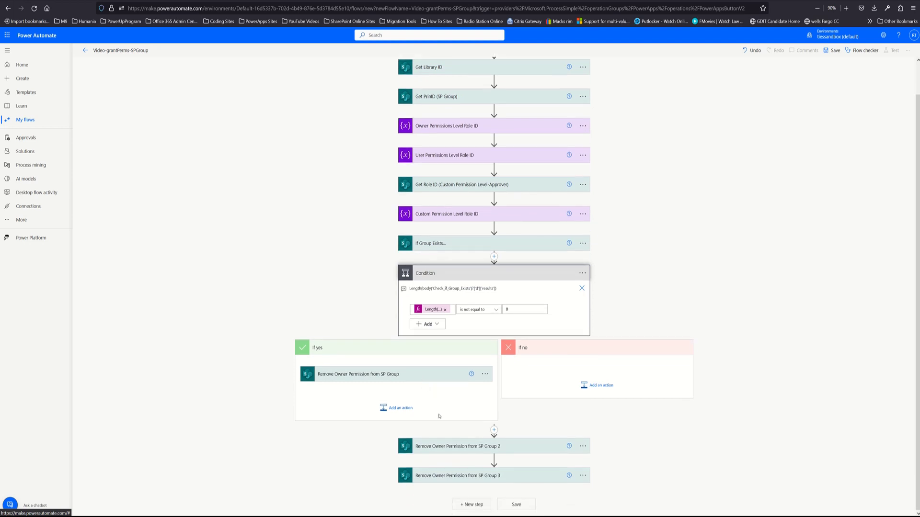
drag(514, 449, 405, 397)
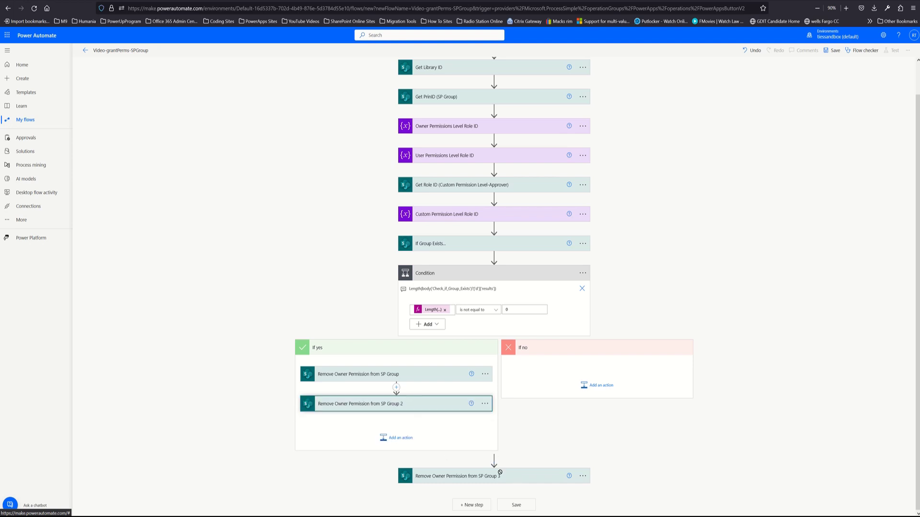
drag(500, 473, 418, 429)
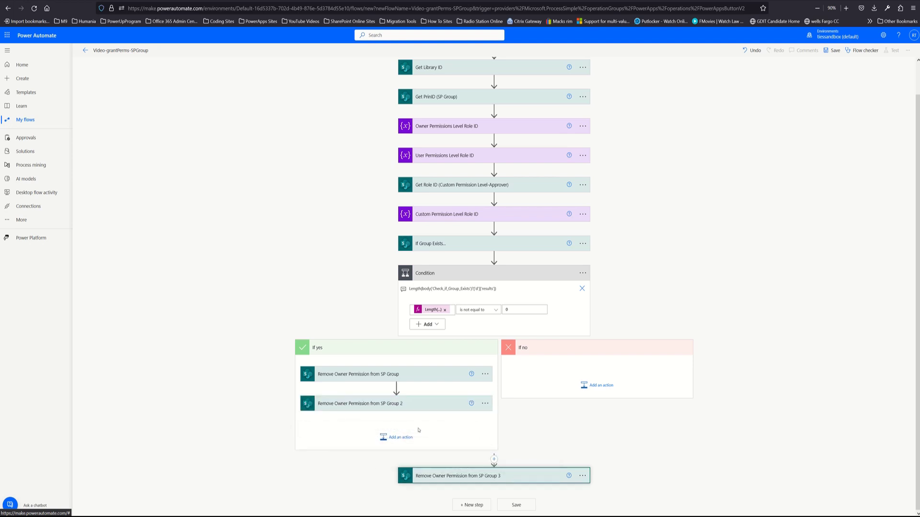
drag(459, 475, 413, 422)
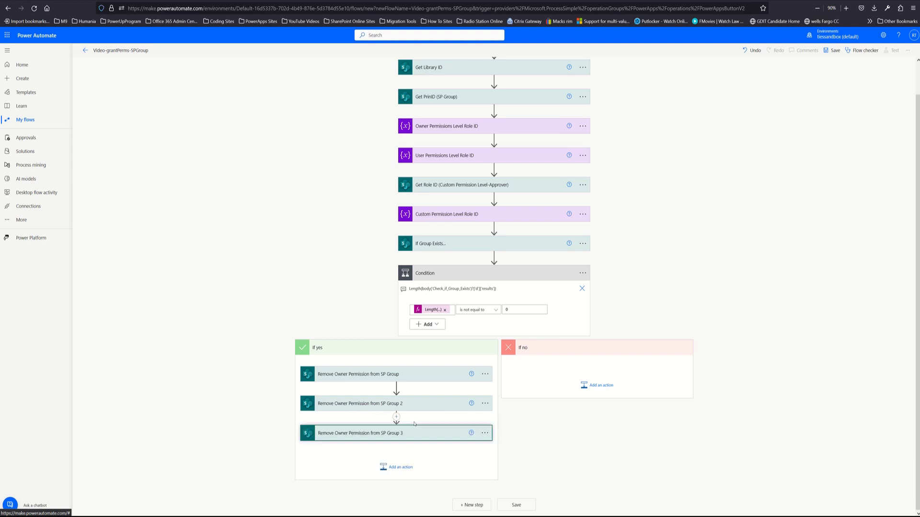
Step: Rename the second action in the If yes branch to Remove Approver Permission from SP Group
click(485, 403)
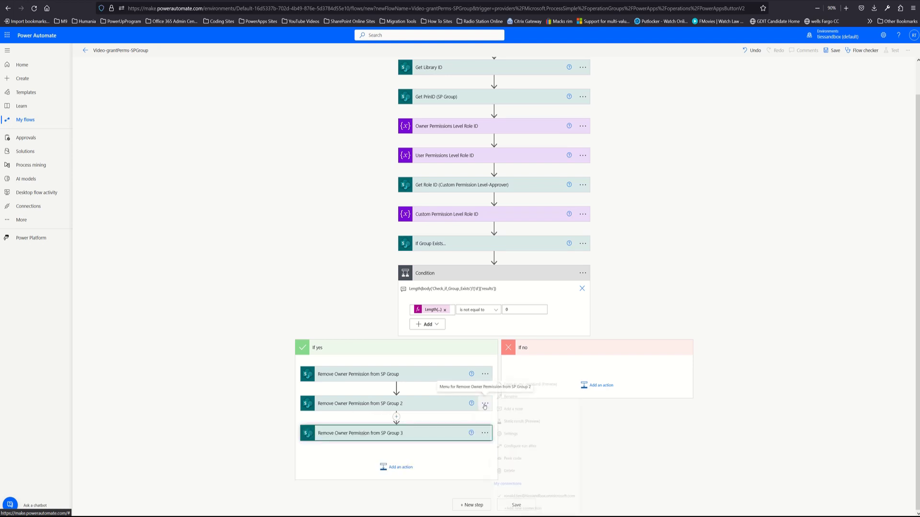
click(511, 397)
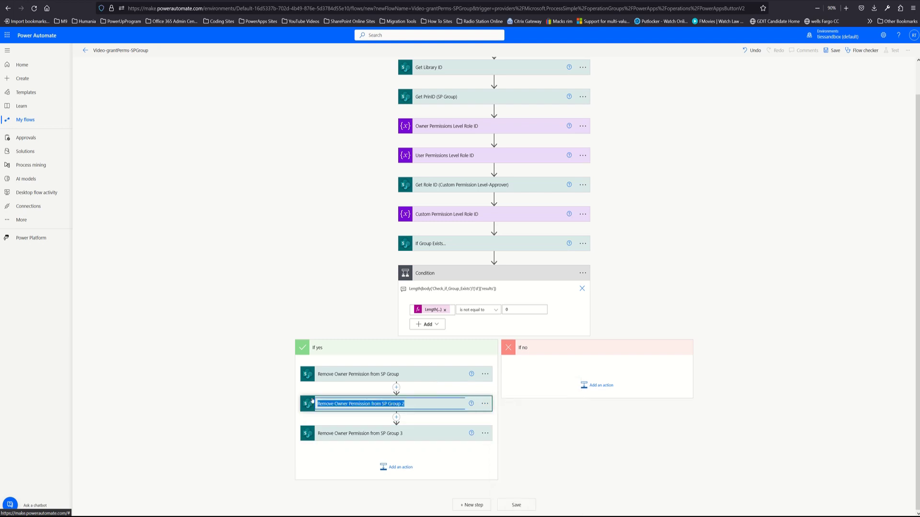
double_click(341, 404)
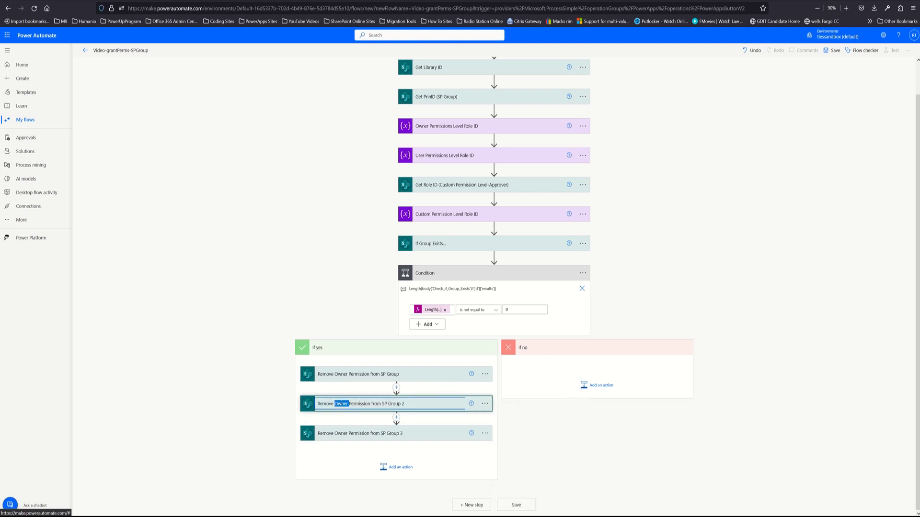
text(Approver)
key(BackSpace)
Step: Rename the third action in the If yes branch to Remove User Permission from SP Group
click(484, 434)
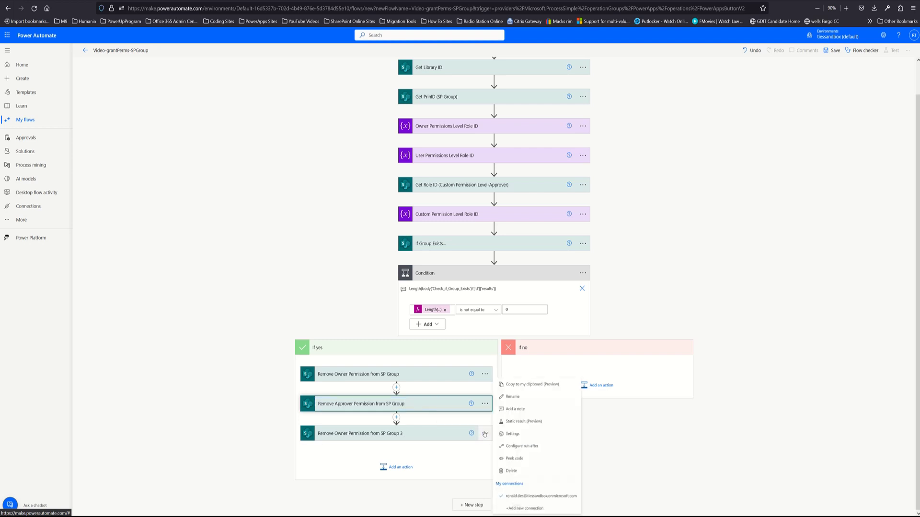
click(528, 399)
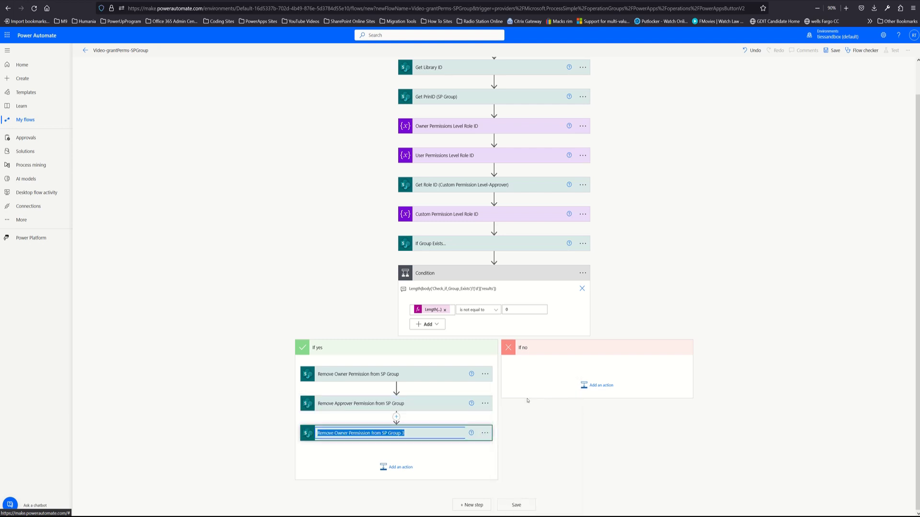
click(410, 434)
key(BackSpace)
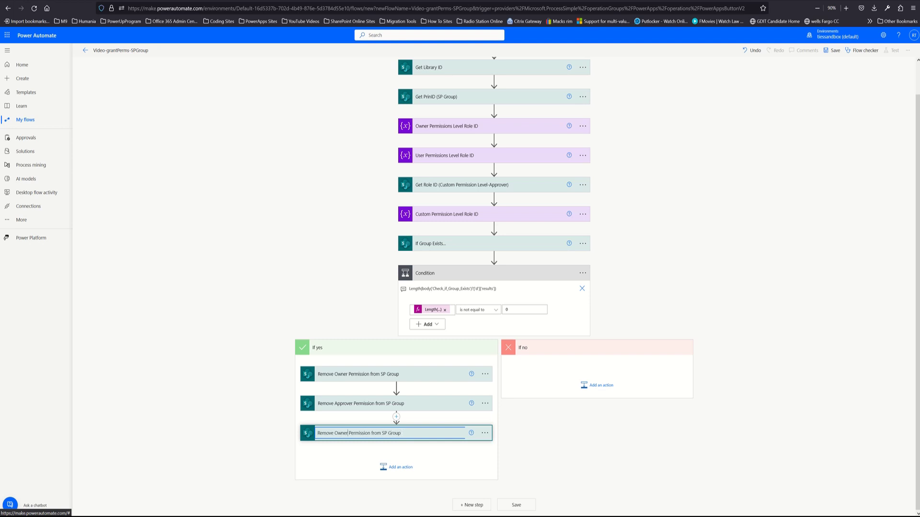
key(BackSpace)
key(BackSpace)
key(BackSpace)
key(BackSpace)
key(BackSpace)
text(User)
click(437, 462)
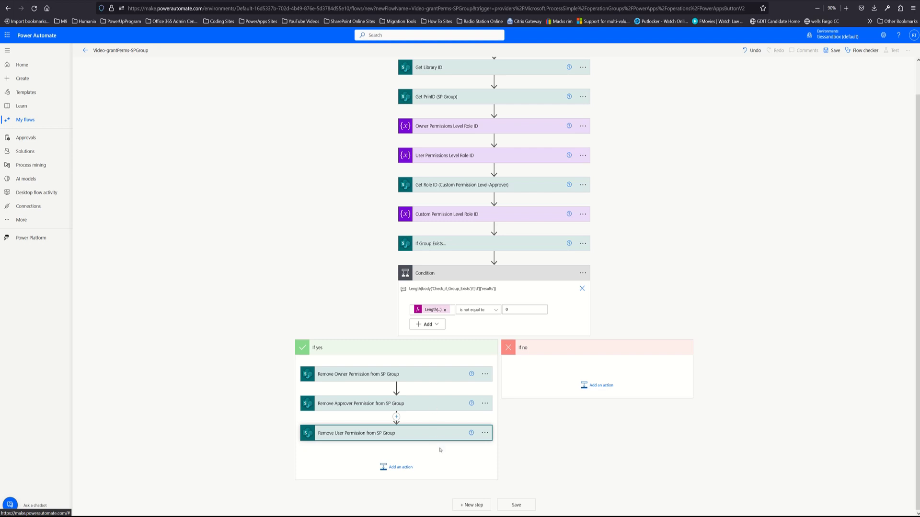
Step: In the Uri of Remove Approver Permission from SP Group, replace the varOwner variable after roledefid= with varApprover
click(433, 405)
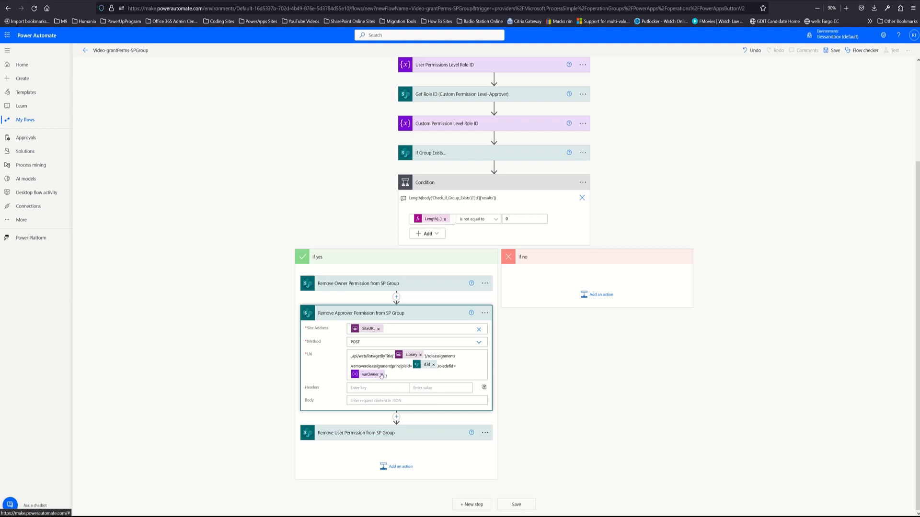
click(382, 376)
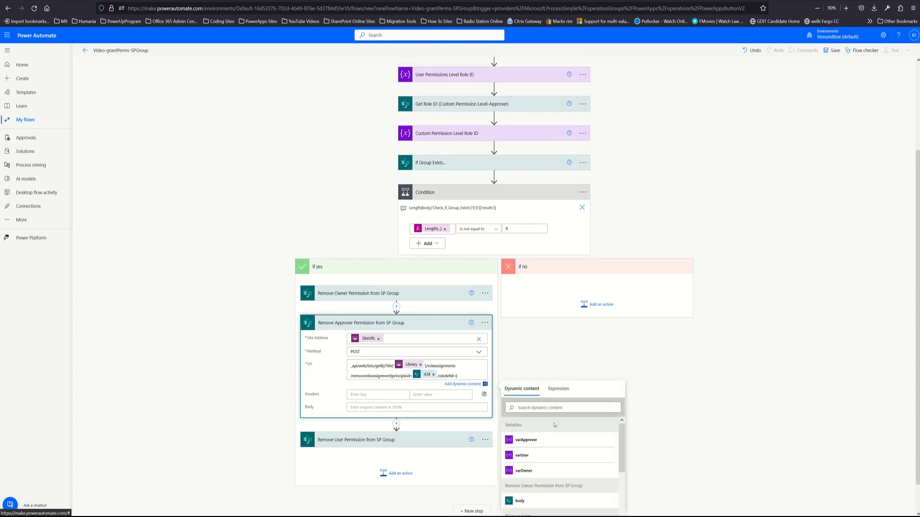
click(535, 440)
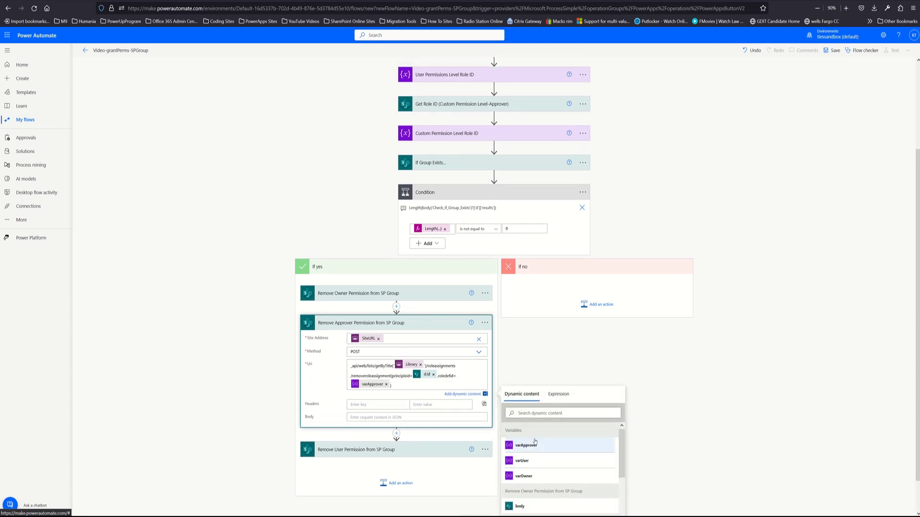
click(419, 323)
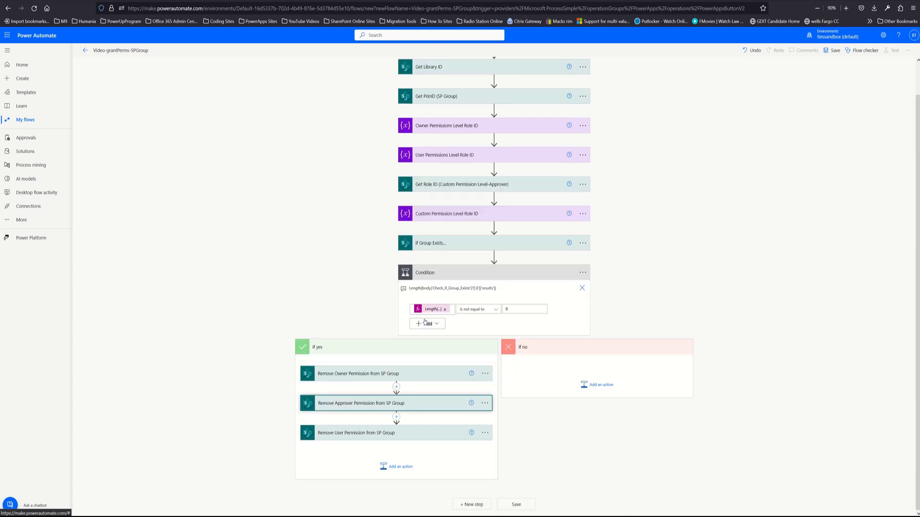
Step: In the Uri of Remove User Permission from SP Group, replace the varOwner variable after roledefid= with varUser
click(417, 434)
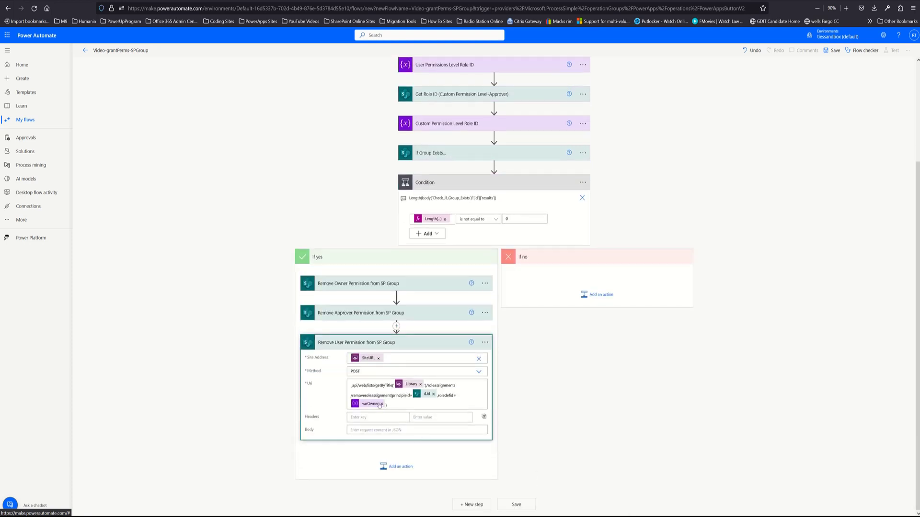
click(382, 404)
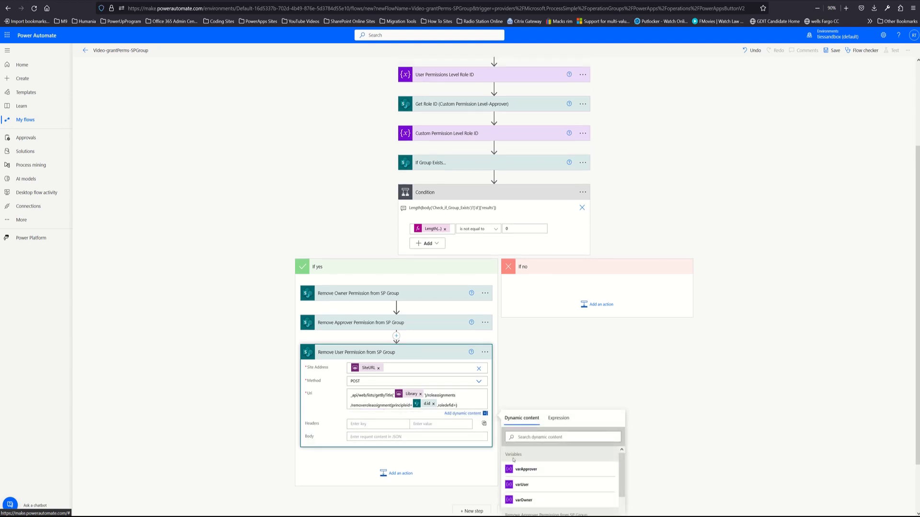
click(523, 484)
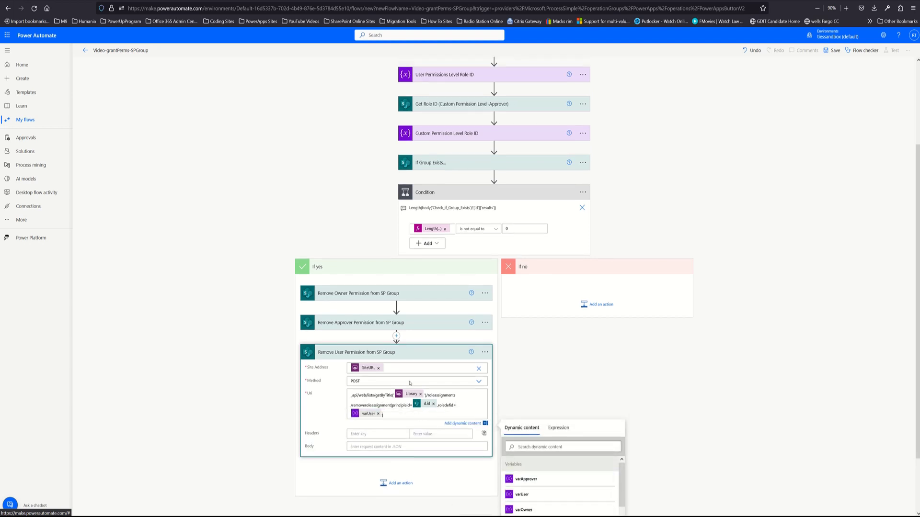
click(414, 353)
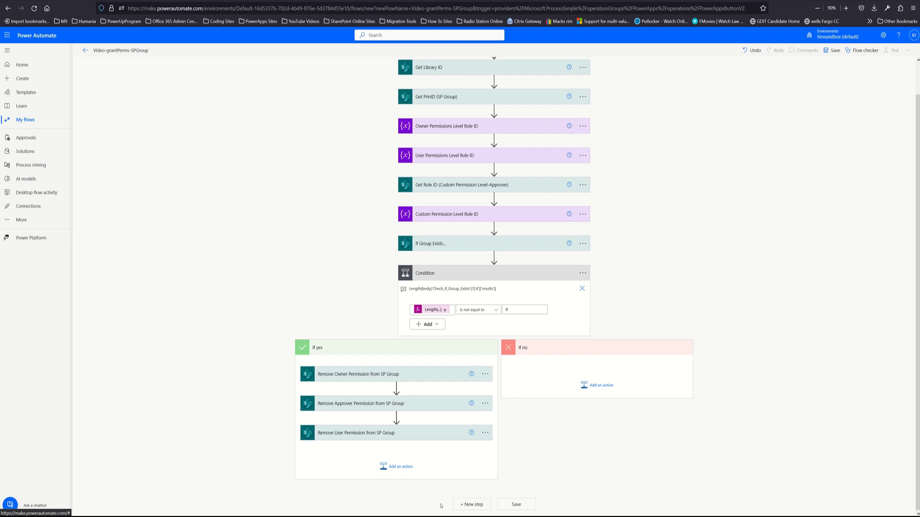
Step: Add a Switch control after the Condition and set its On value to the PowerApps input TypeOfAccess
click(475, 505)
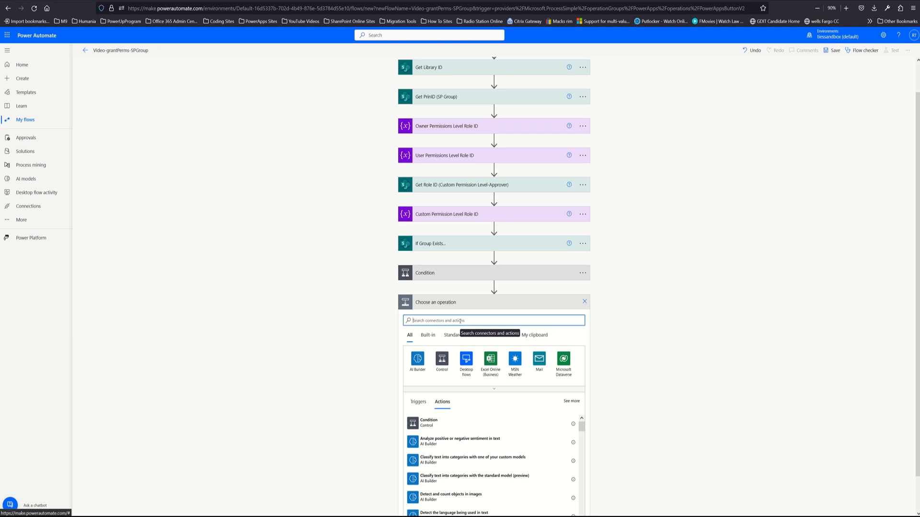
text(switch)
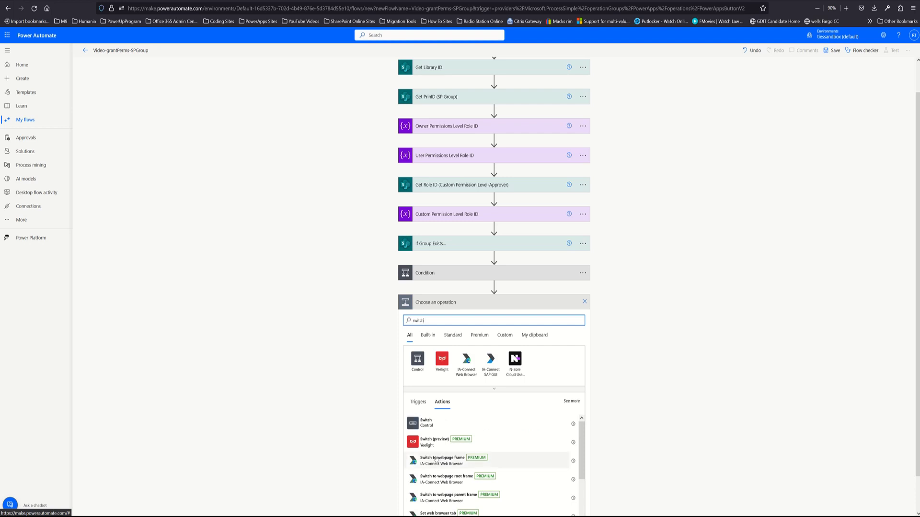
click(426, 421)
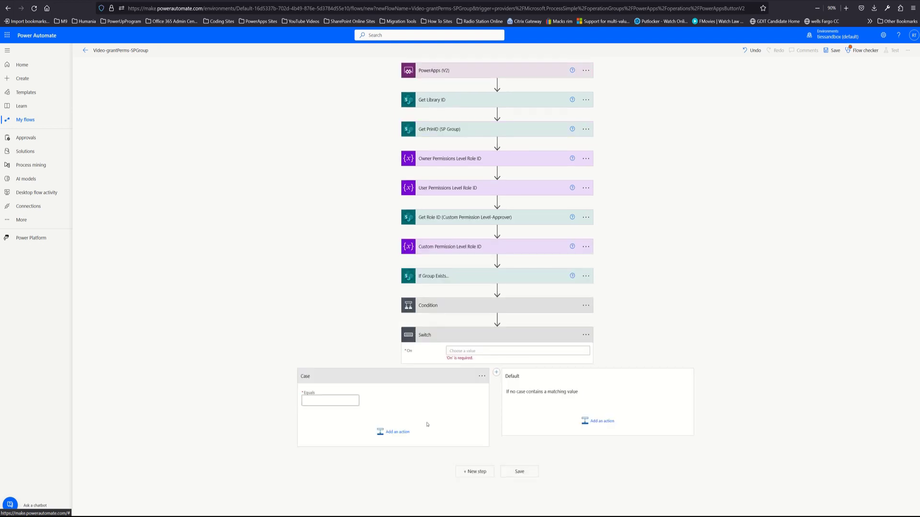
click(468, 351)
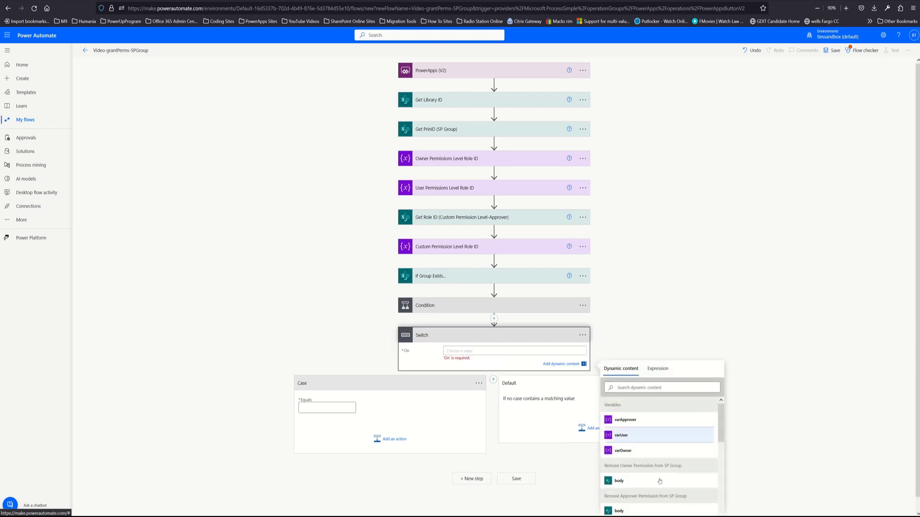
scroll(656, 474, down, 5)
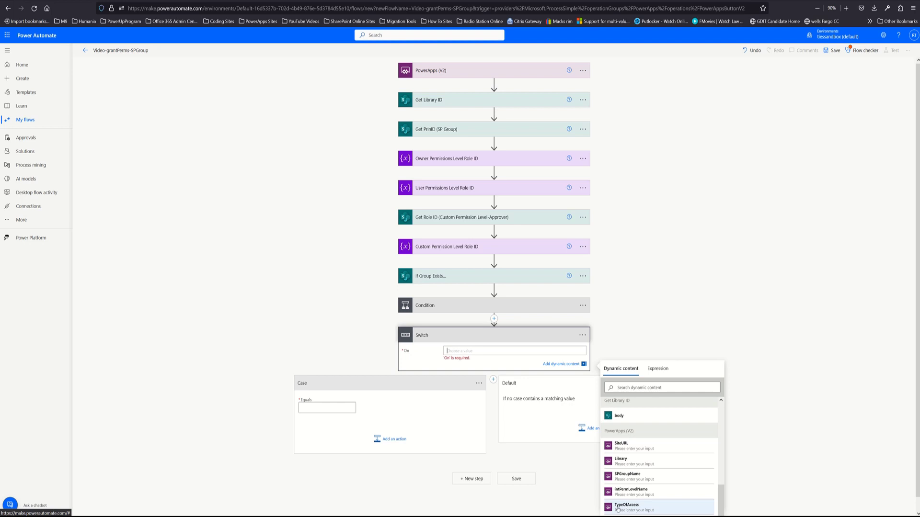
click(641, 511)
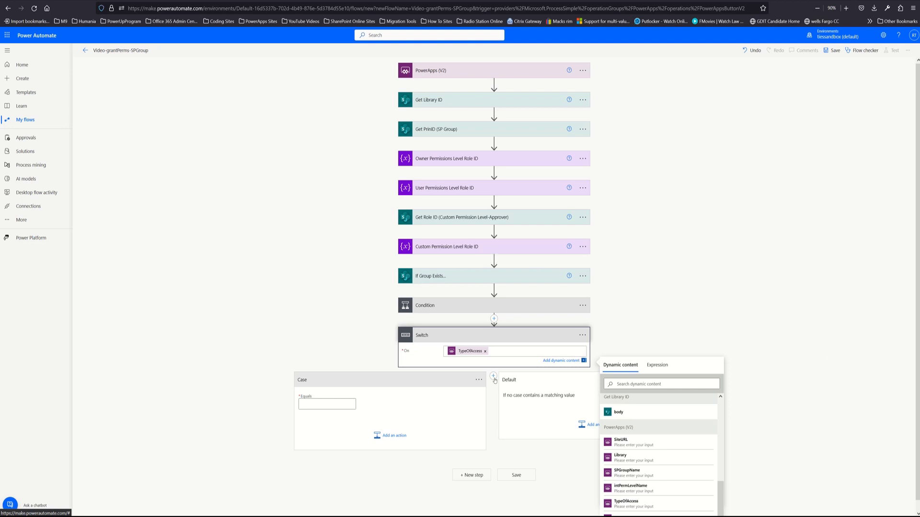
Step: Rename the Switch's first case to Owner
click(478, 379)
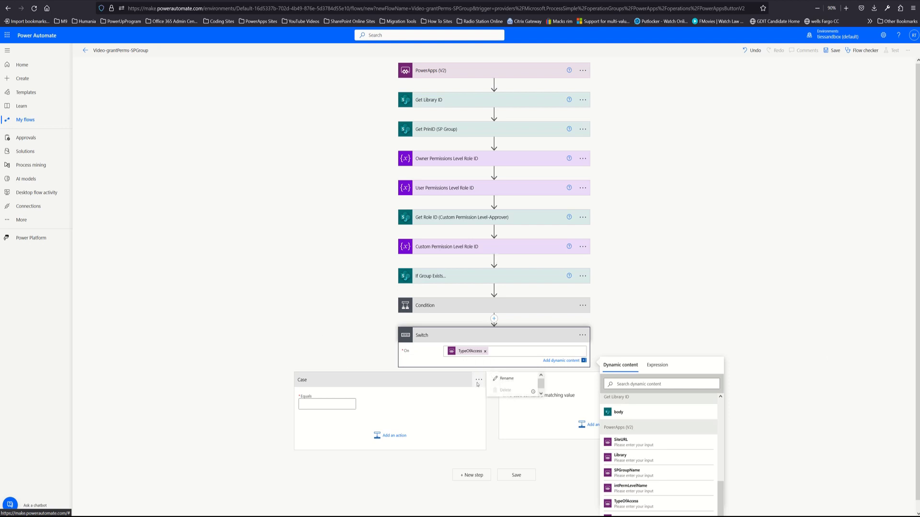
click(506, 373)
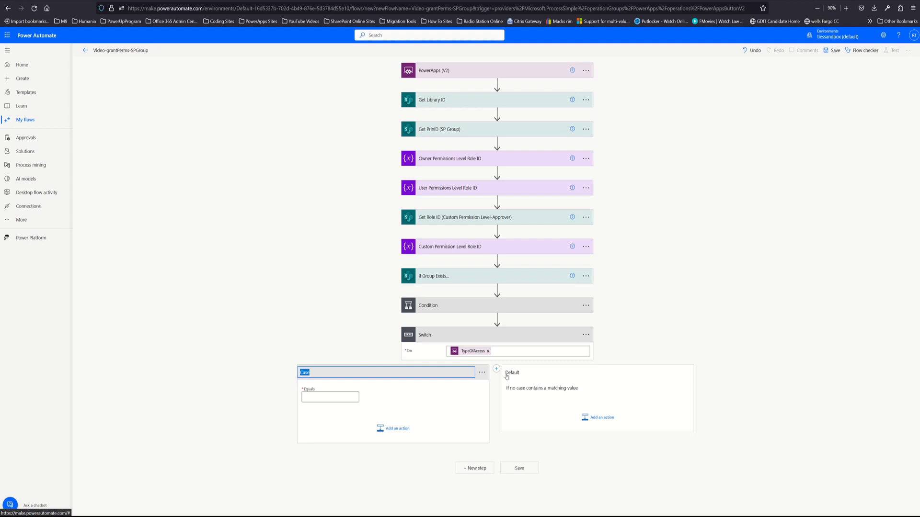
text(Owner)
Step: Add a second case to the Switch and name it Approver
click(496, 369)
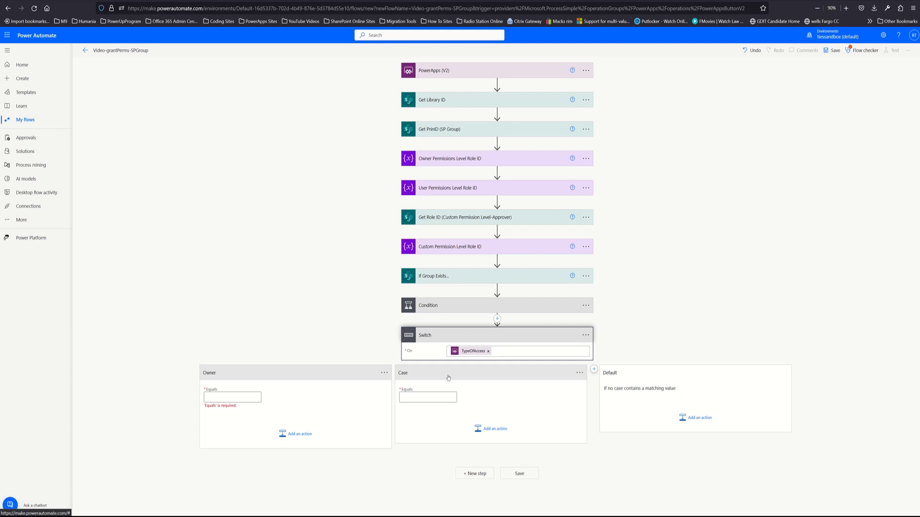
click(580, 373)
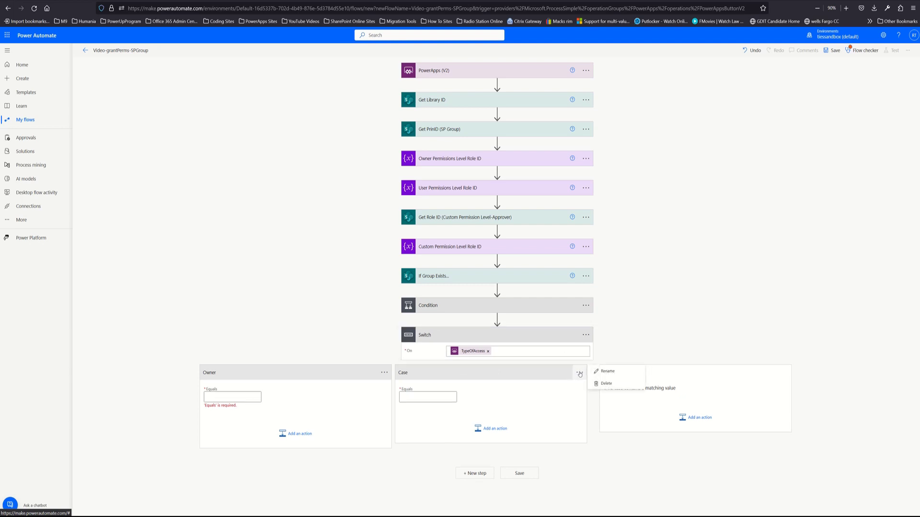
click(605, 373)
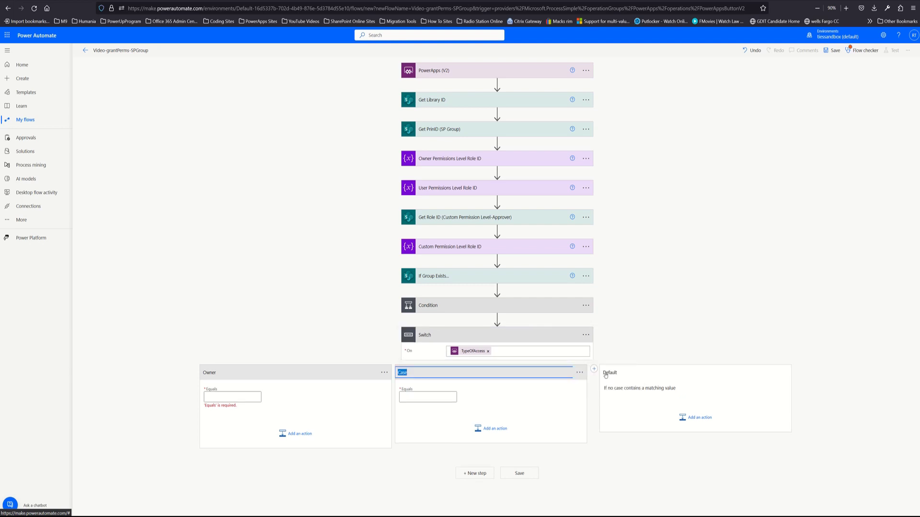
text(Approverj)
key(Return)
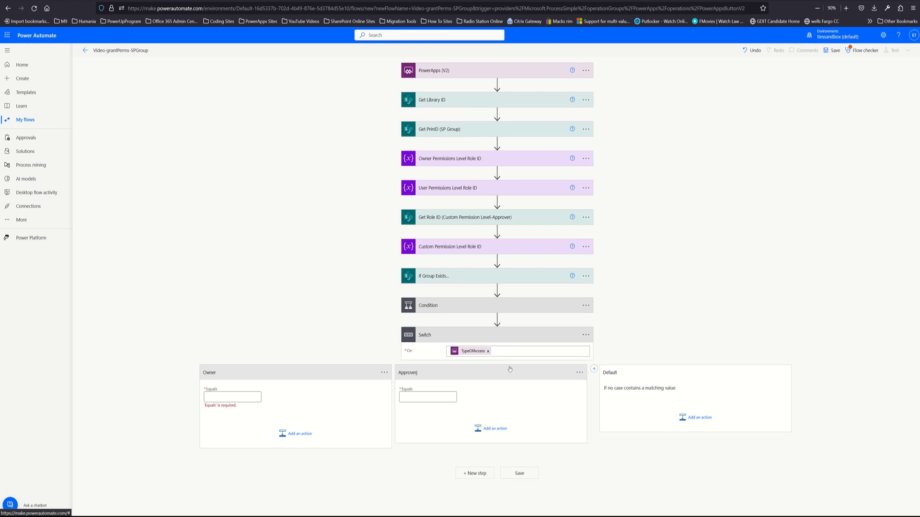
click(577, 375)
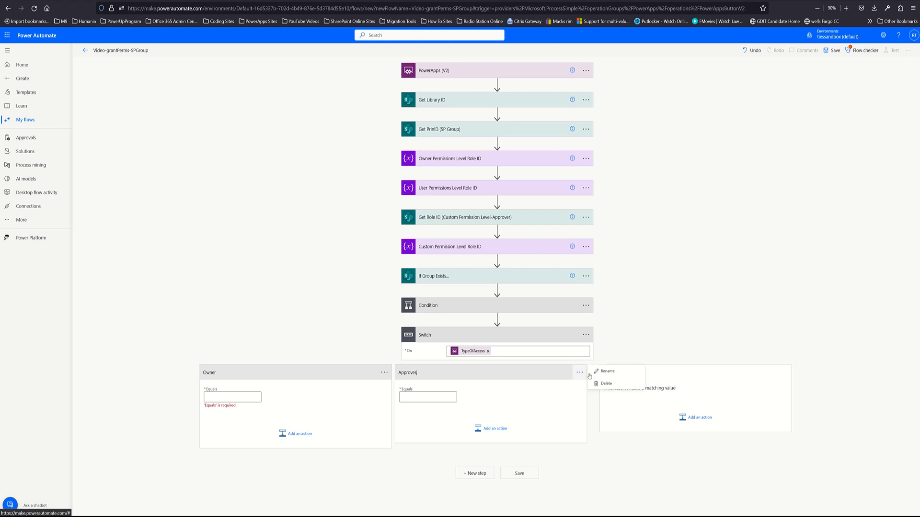
click(602, 374)
click(548, 373)
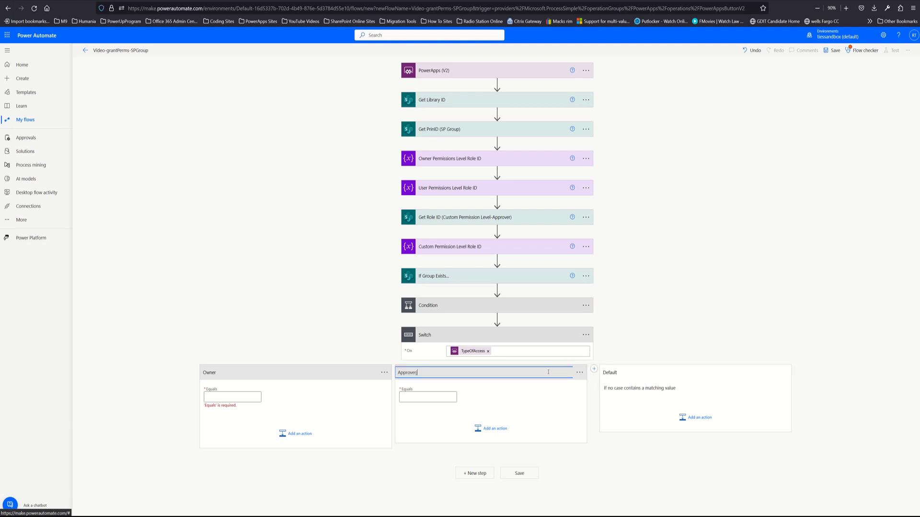
key(Return)
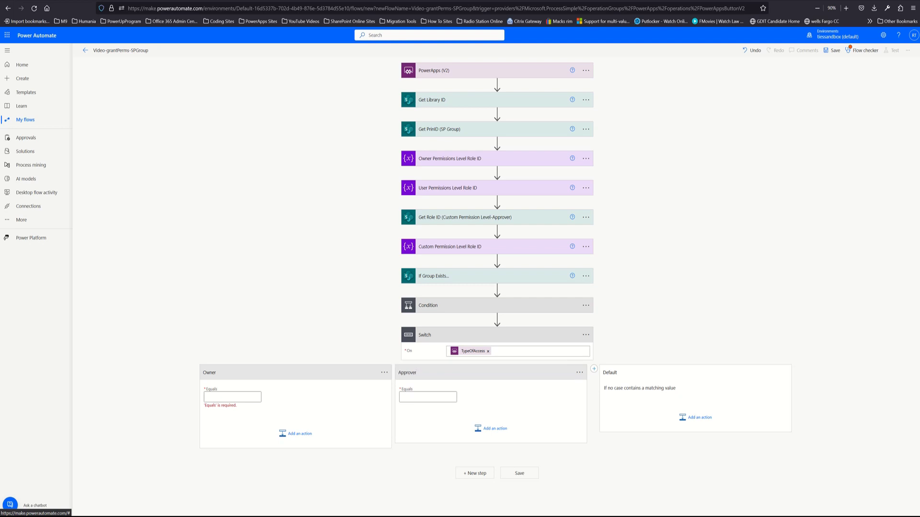
Step: Add a third case to the Switch and name it User
click(593, 369)
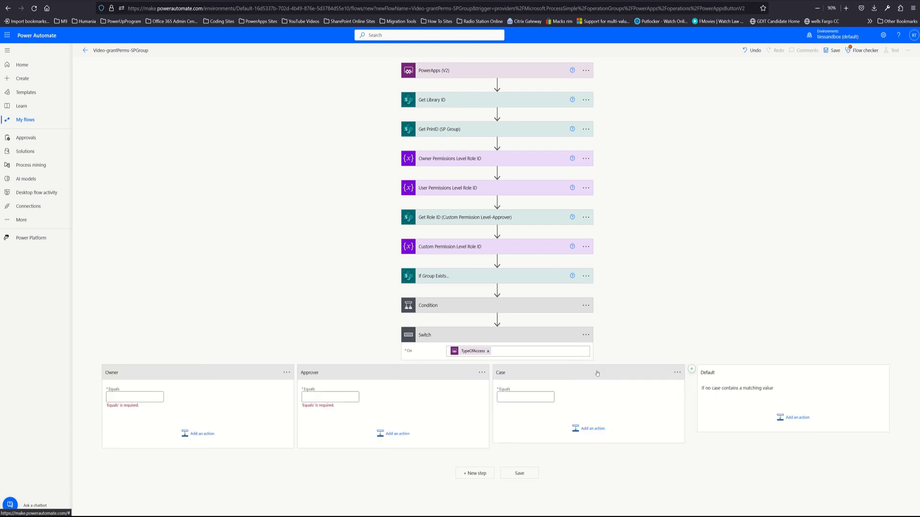
click(676, 373)
click(702, 372)
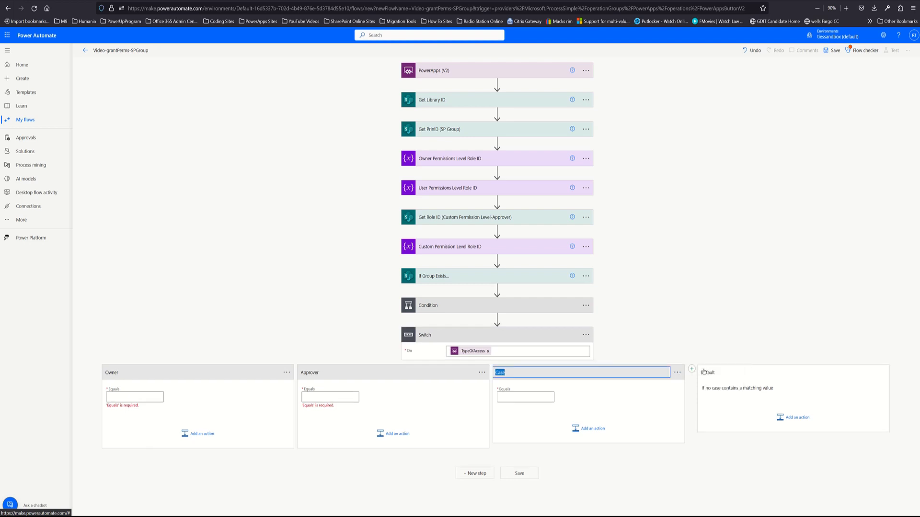
text(User)
key(Return)
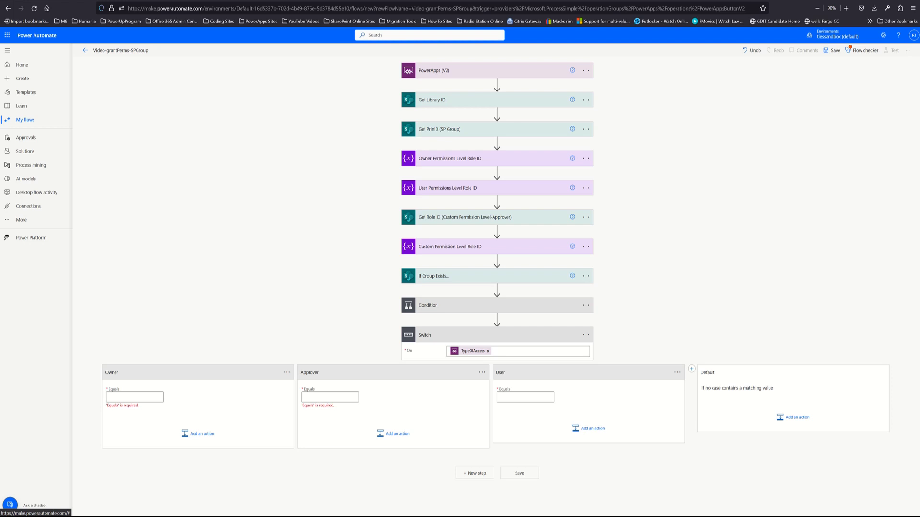
Step: Set the Equals values of the three Switch cases to Owner, Approver and User, matching their case names
click(139, 396)
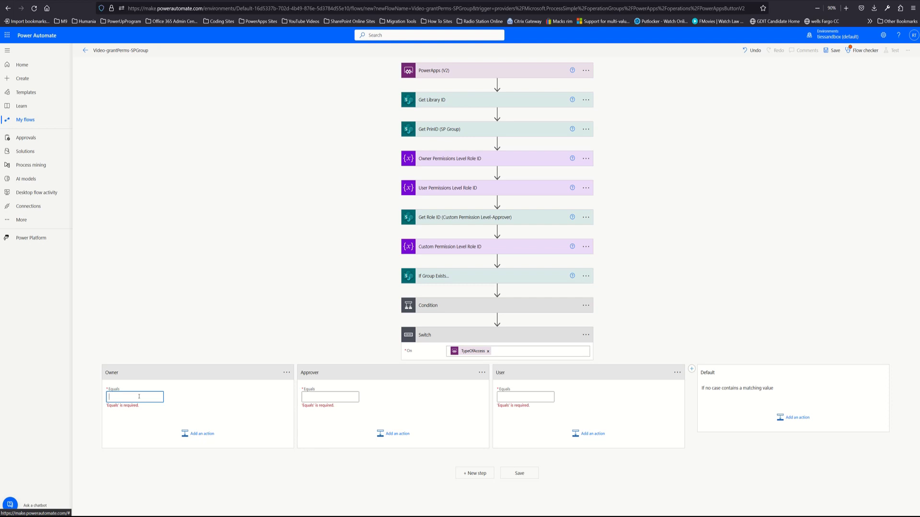
text(Owner)
click(328, 397)
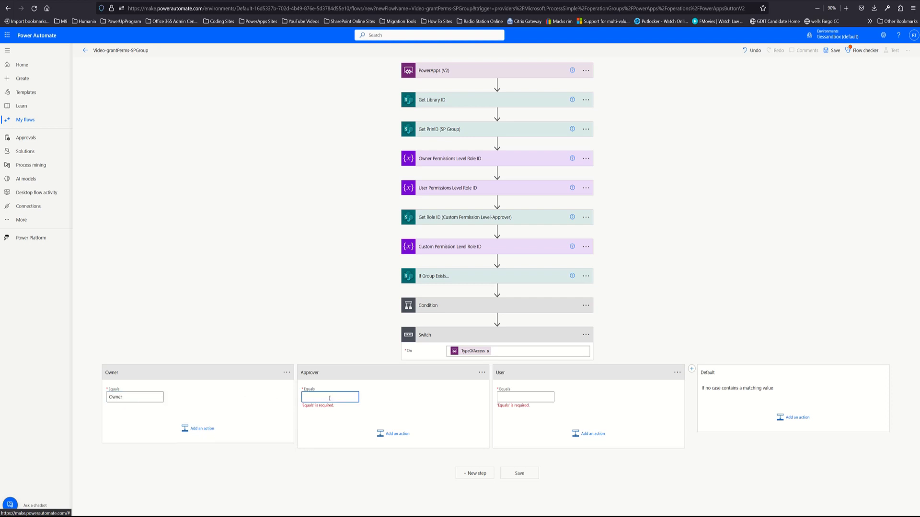
text(Approver)
click(513, 398)
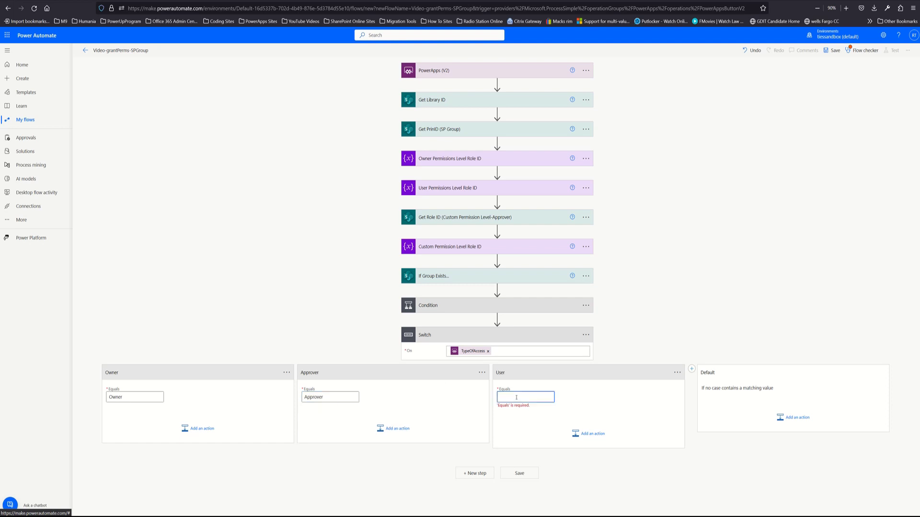
text(user)
key(BackSpace)
text(User)
Step: Add the SharePoint action Grant access to an item or a folder to the Switch's Owner case
click(199, 431)
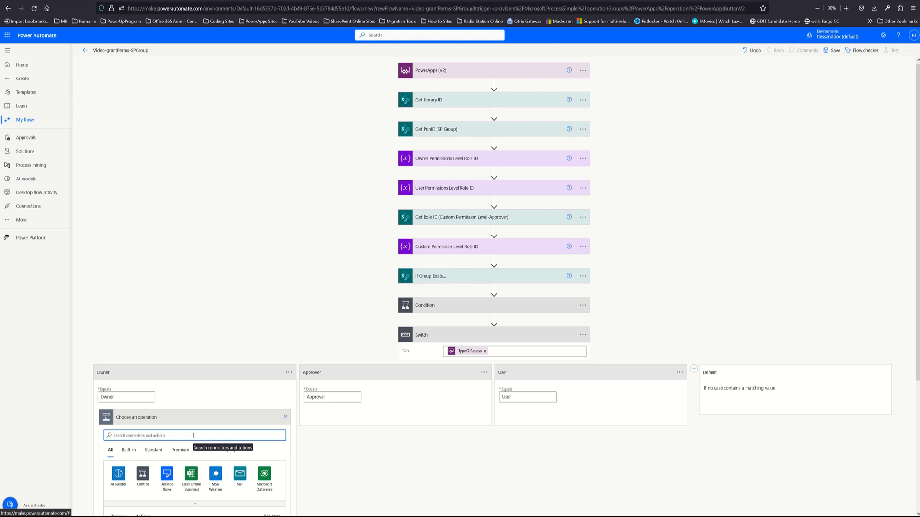
text(grant)
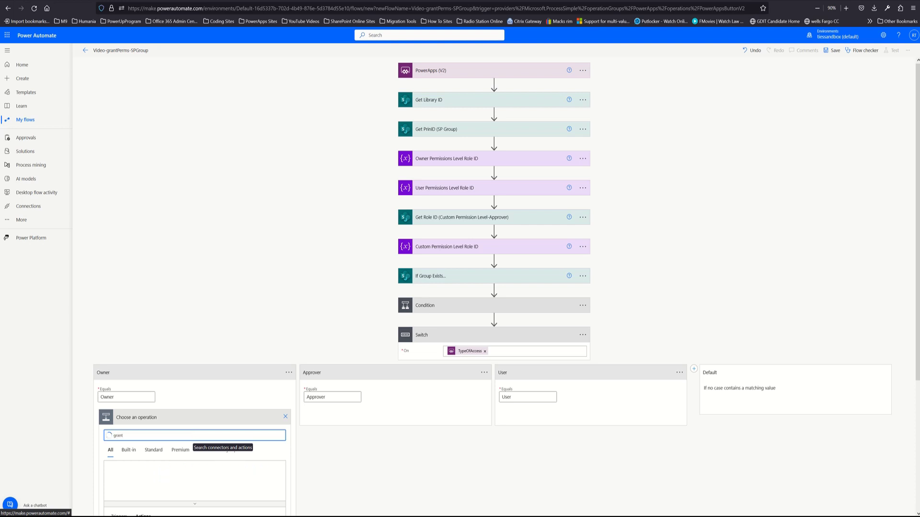
scroll(337, 474, down, 3)
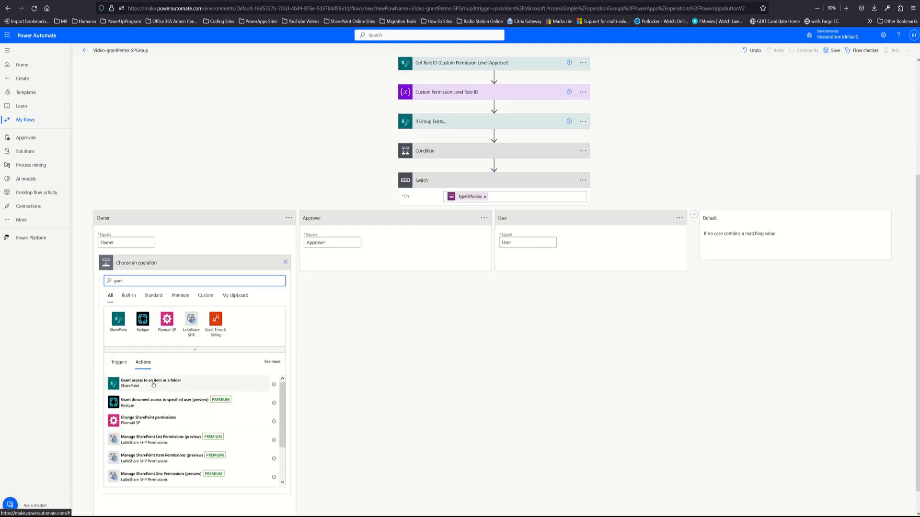
click(174, 383)
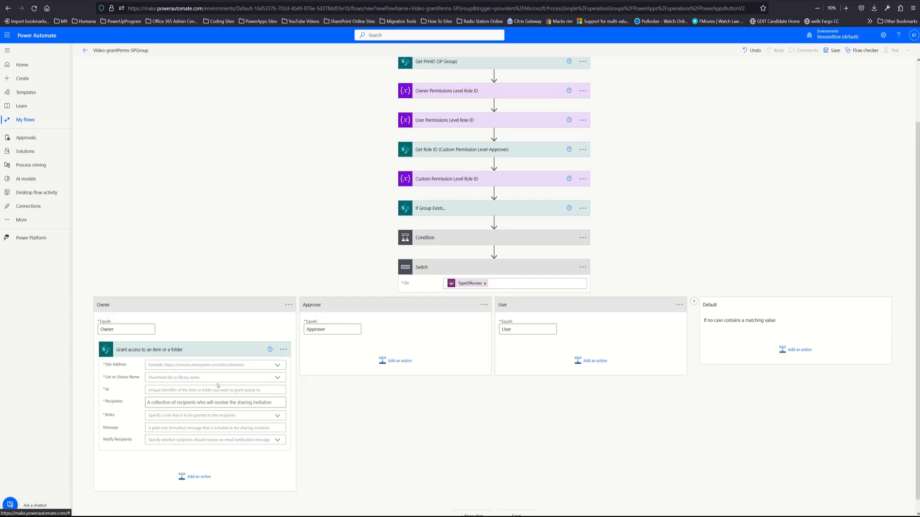
Step: Set the Site Address of the Owner case's Grant access action to the PowerApps input SiteURL as a custom value
click(245, 365)
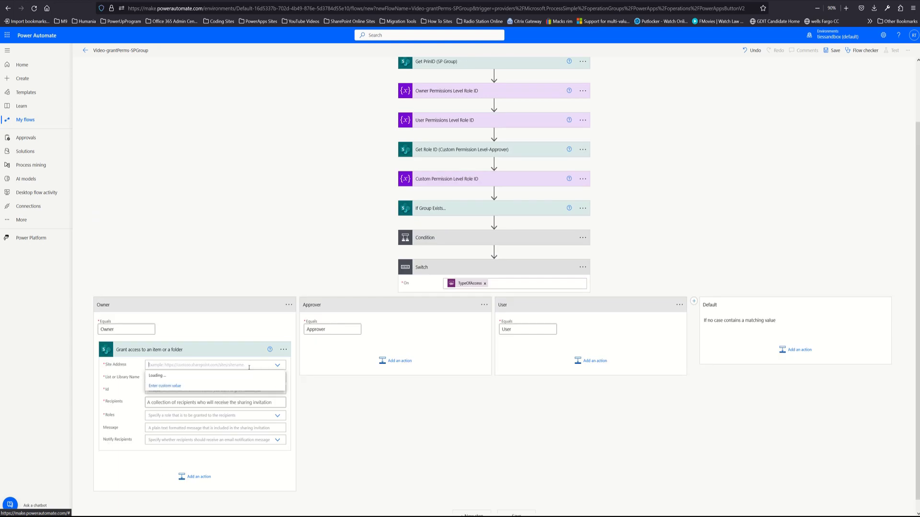
click(229, 388)
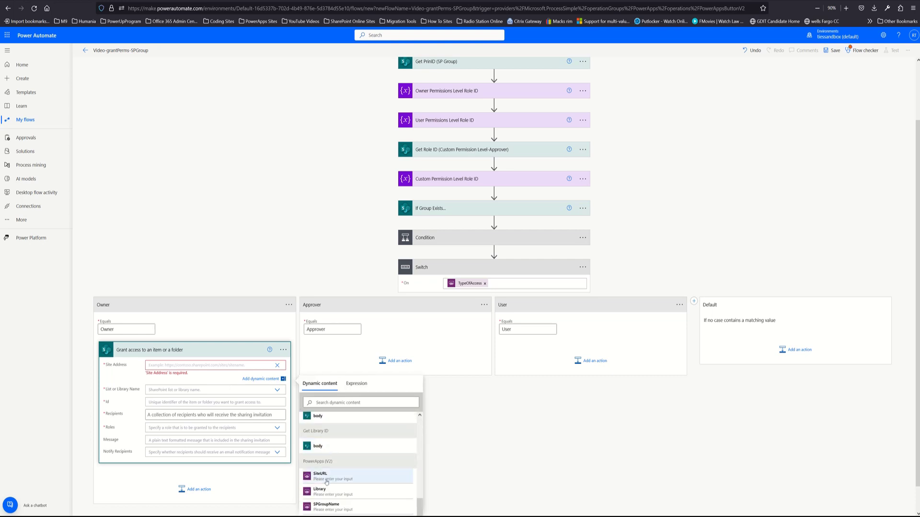
click(329, 480)
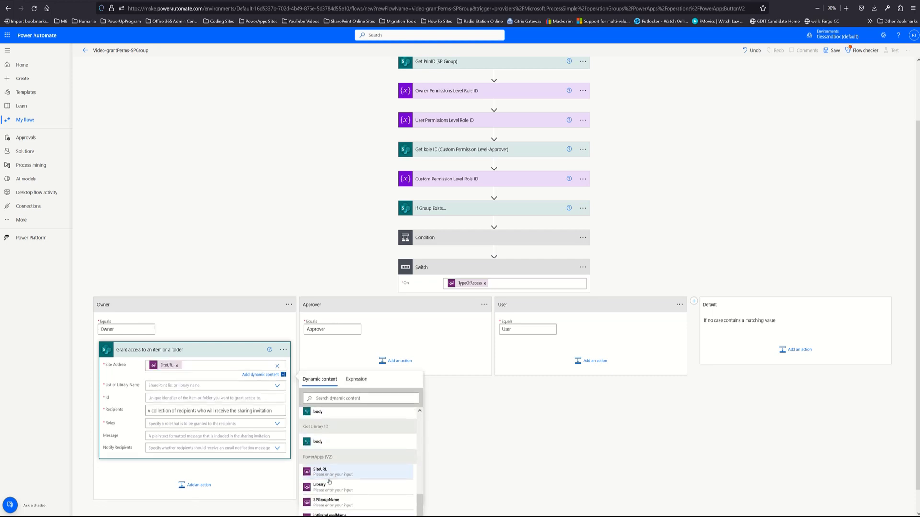
Step: Set the List or Library Name of the Owner case's Grant access action to the PowerApps input Library as a custom value
click(165, 386)
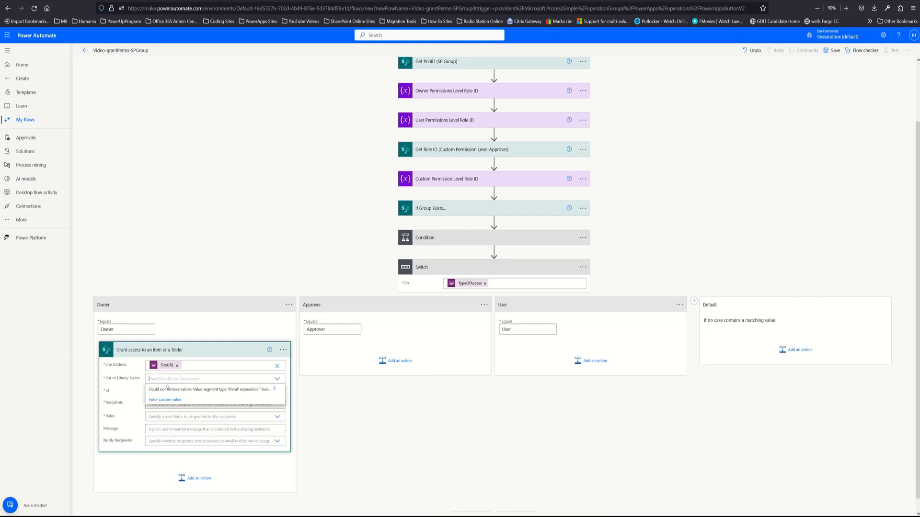
click(165, 399)
scroll(360, 453, down, 3)
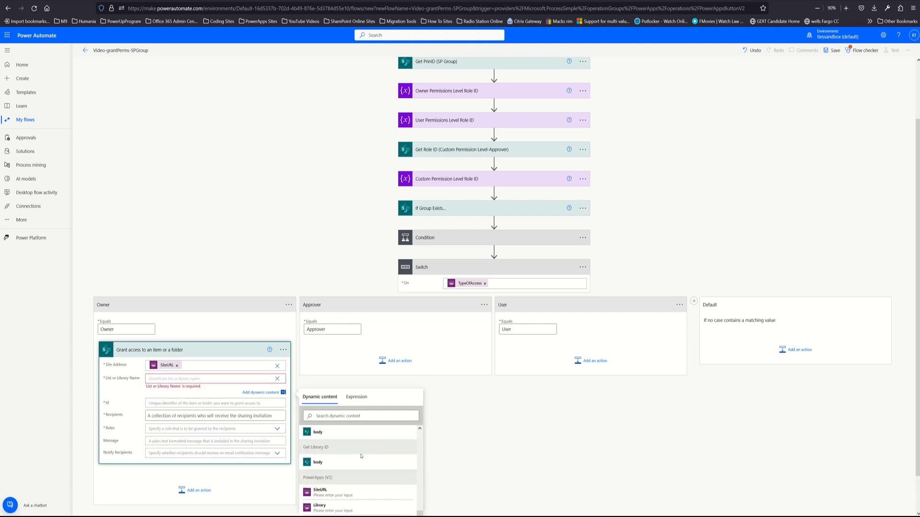
scroll(476, 457, down, 1)
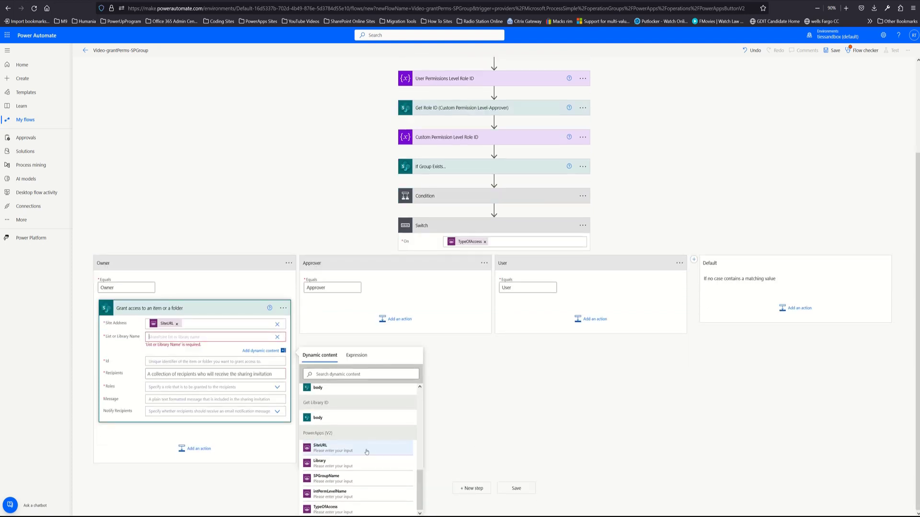
click(359, 463)
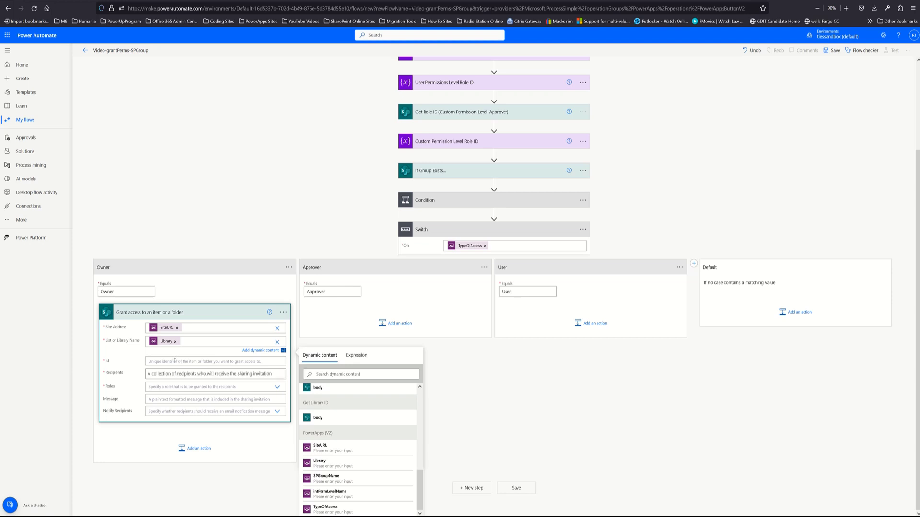
Step: Delete the Grant access to an item or a folder action from the Switch's Owner case
scroll(471, 307, up, 2)
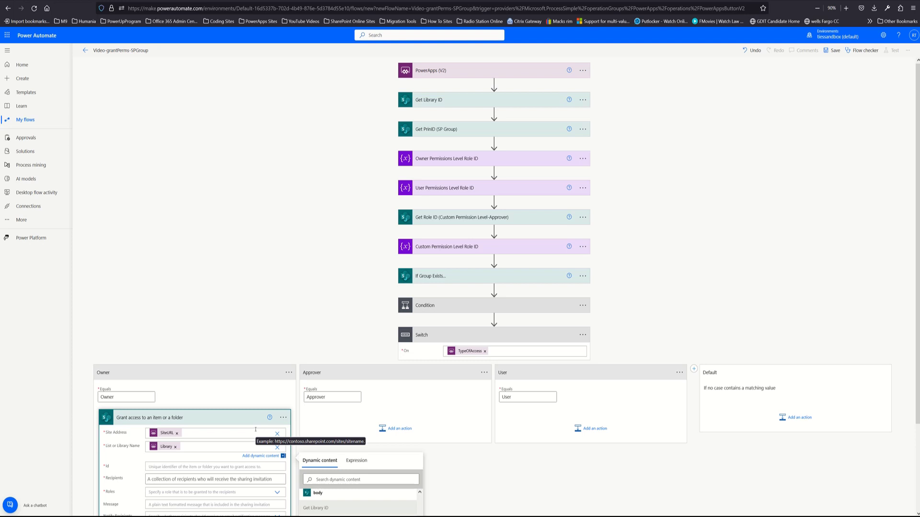
click(284, 420)
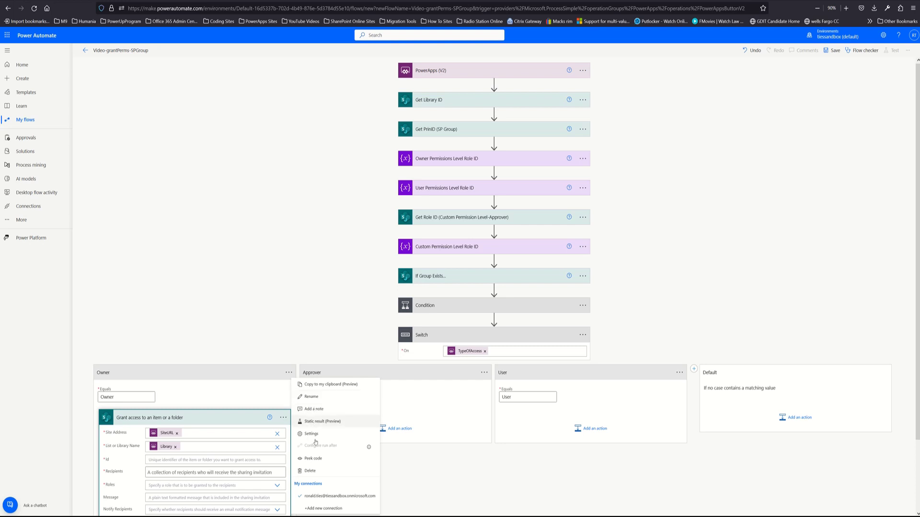
click(317, 471)
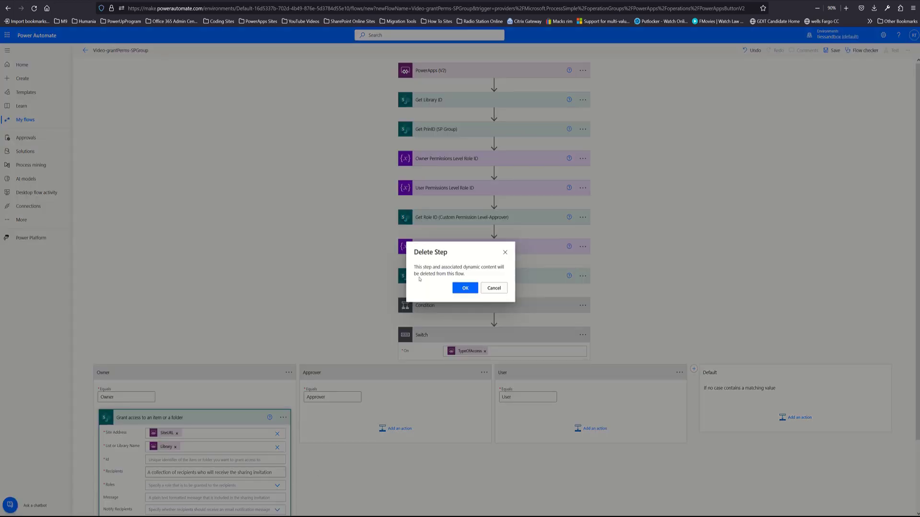
click(463, 290)
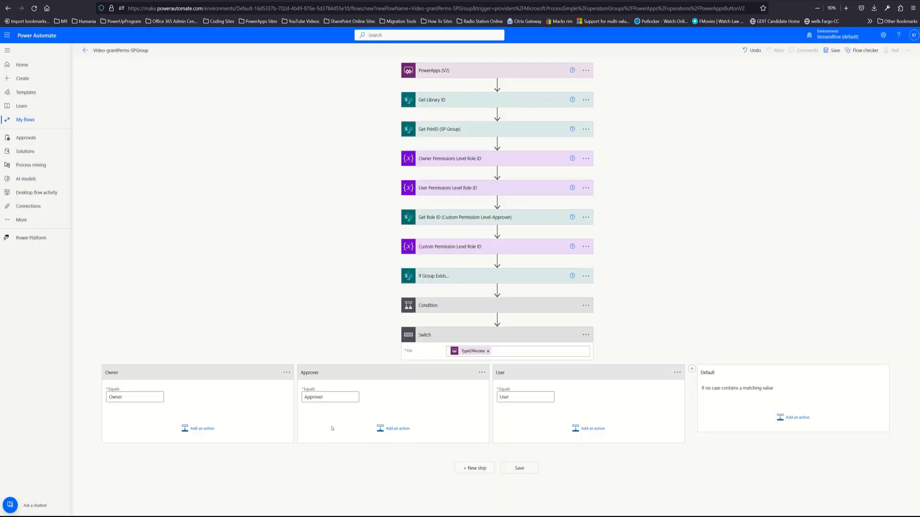
Step: Add the action Send an HTTP request to SharePoint to the Switch's Owner case
click(192, 429)
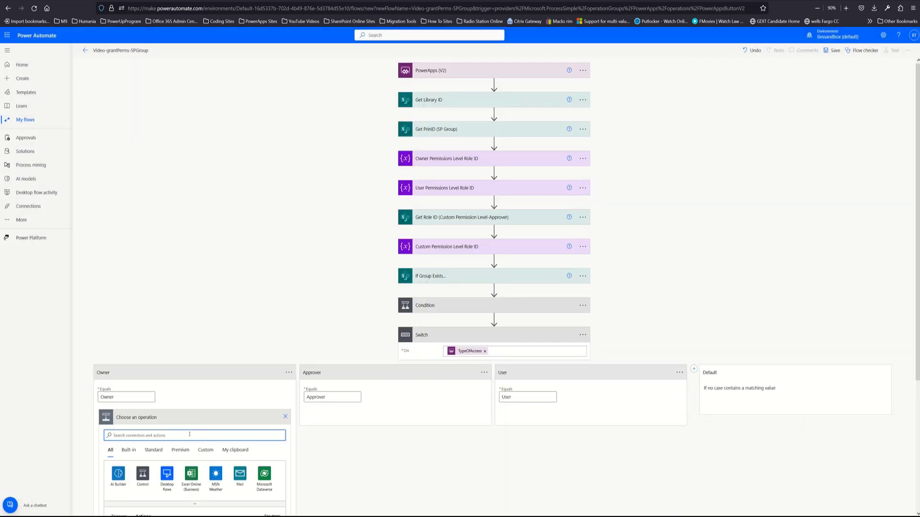
text(http)
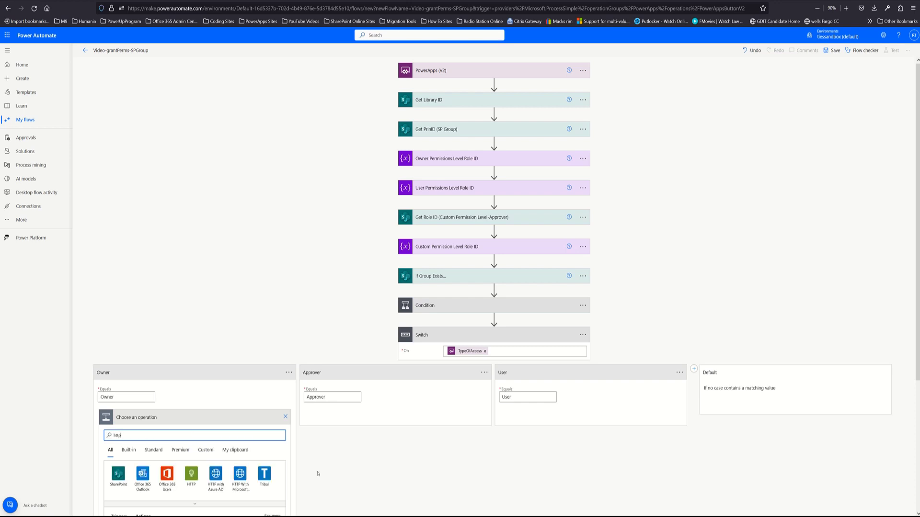
scroll(331, 479, down, 3)
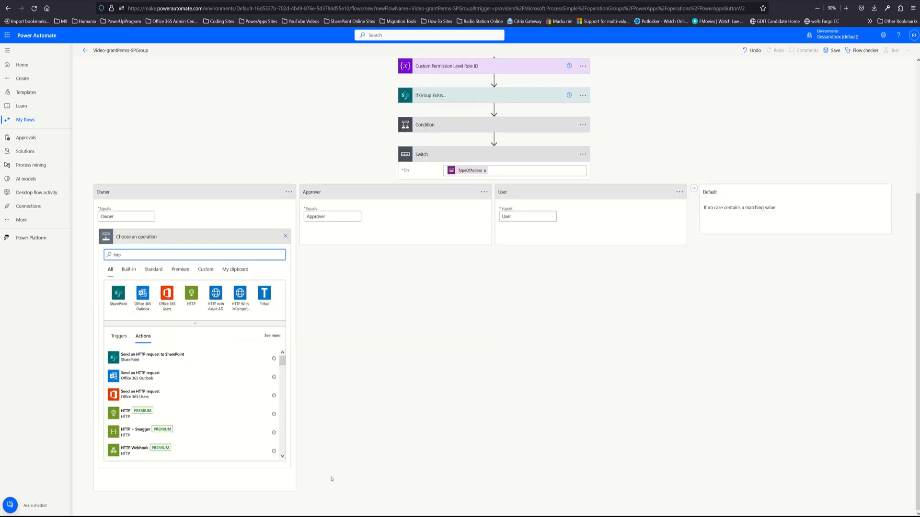
click(129, 359)
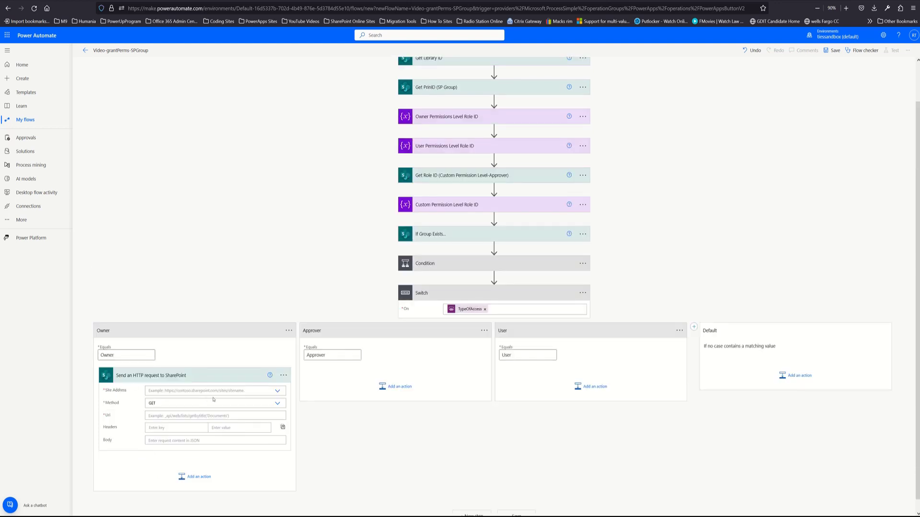
Step: Set the Owner case's HTTP request to the PowerApps input SiteURL as a custom Site Address and the method PUT
click(216, 391)
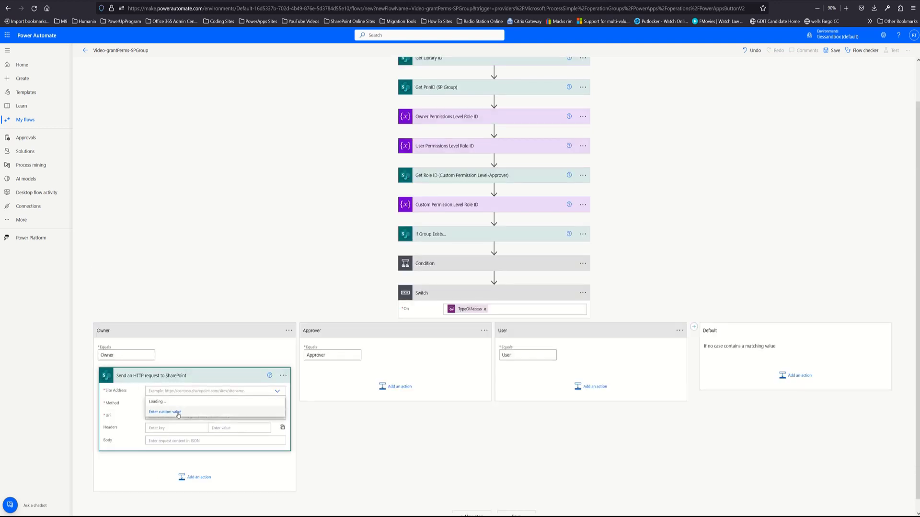
click(192, 413)
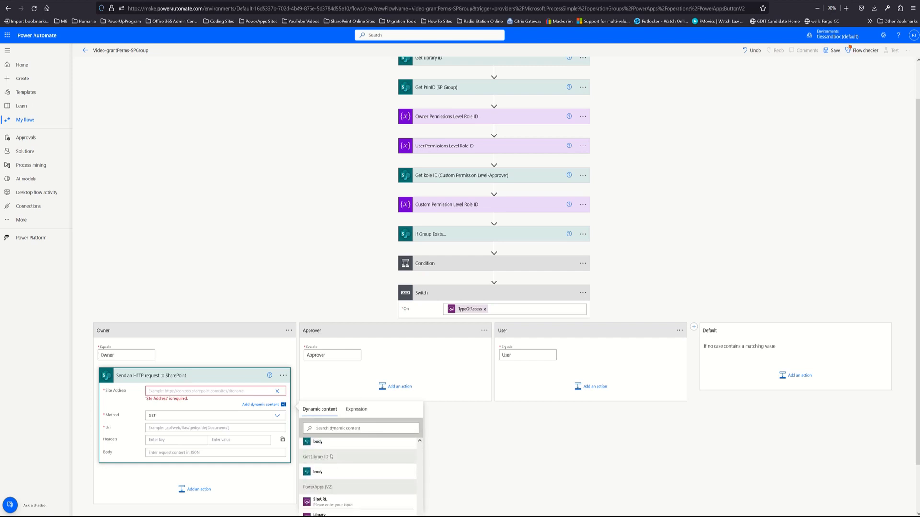
click(328, 503)
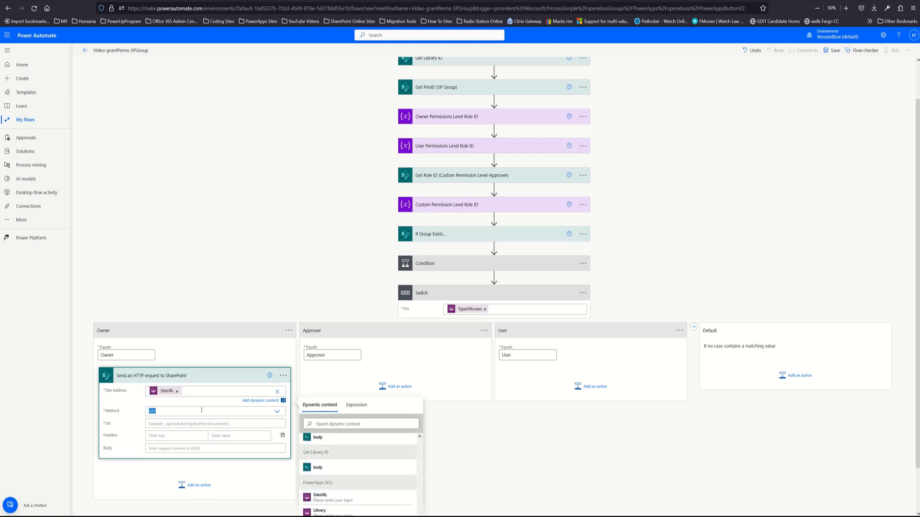
click(203, 409)
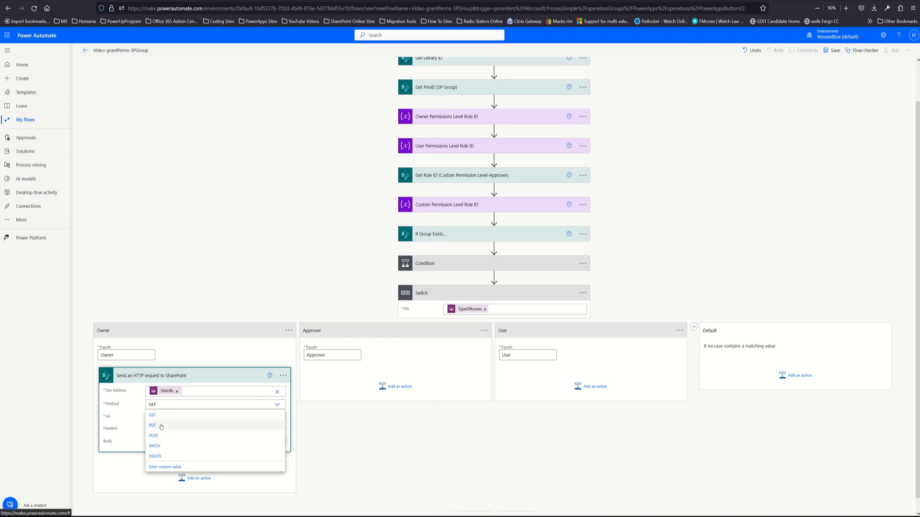
click(161, 425)
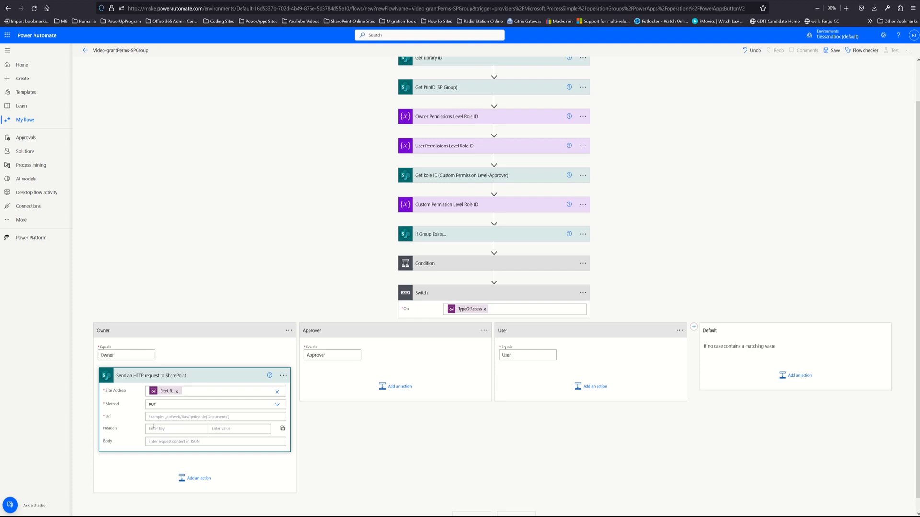
Step: Enter the Uri _api/web/lists/getByTitle('Library')/roleassignments/addroleassignment in the Owner case's HTTP request, using the PowerApps input Library as the title
click(153, 416)
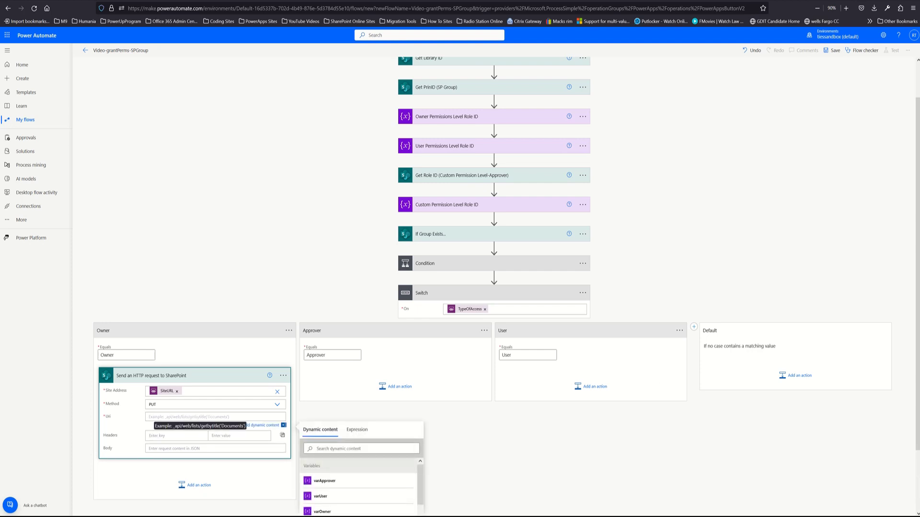
text(_api/web/lists/getByTitle(')
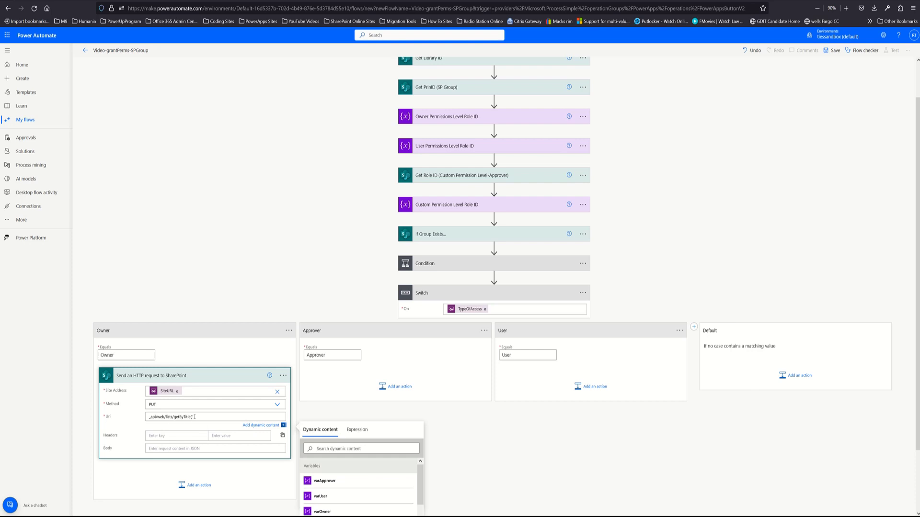
scroll(445, 486, down, 2)
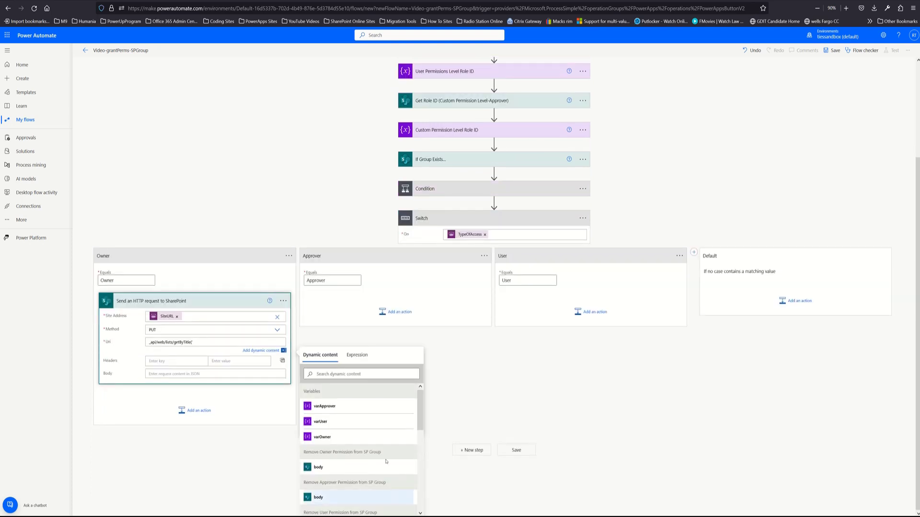
scroll(381, 449, down, 3)
scroll(380, 449, down, 1)
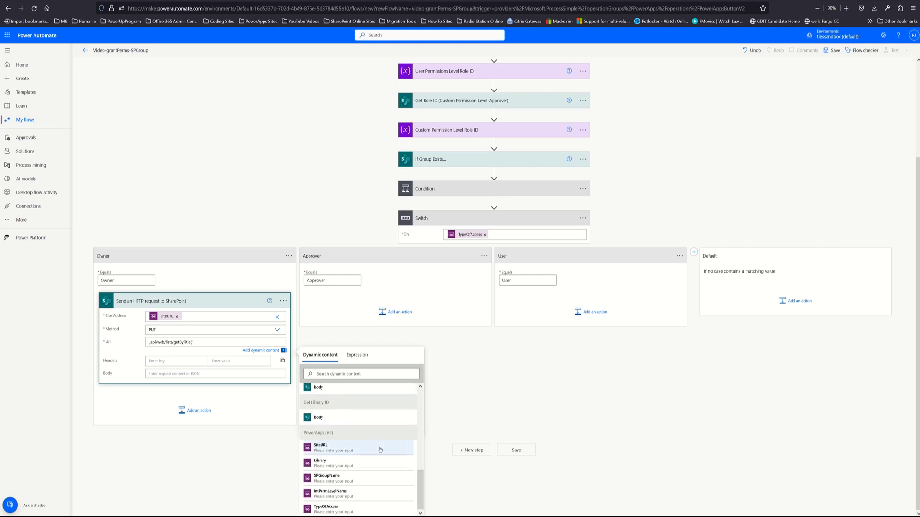
click(318, 466)
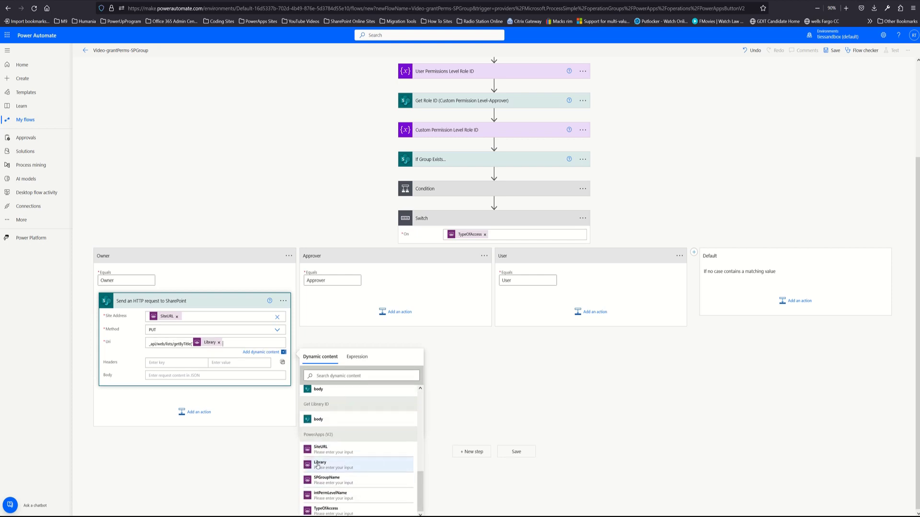
text(')
text()/roleassignments/addroleass)
text(ignment)
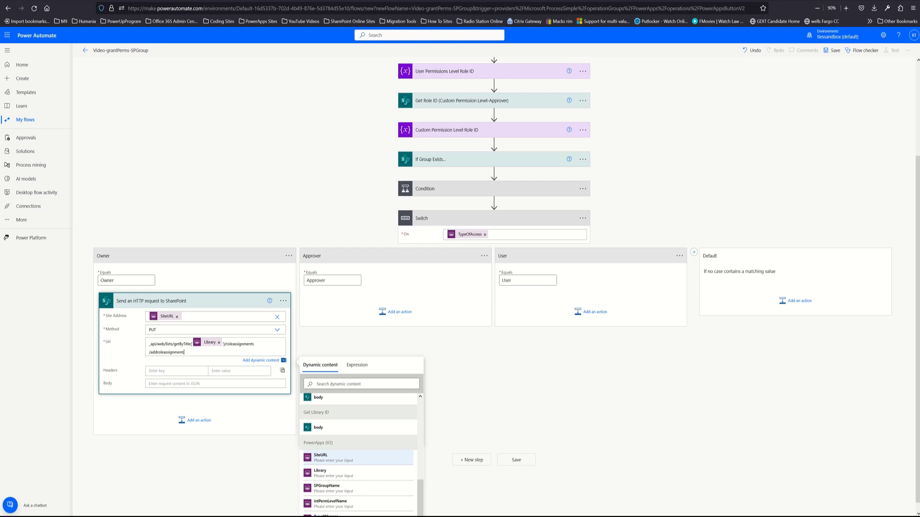
Step: Append (principleid= and the body output of Get PrinID (SP Group) to the request's Uri
text((principleid=)
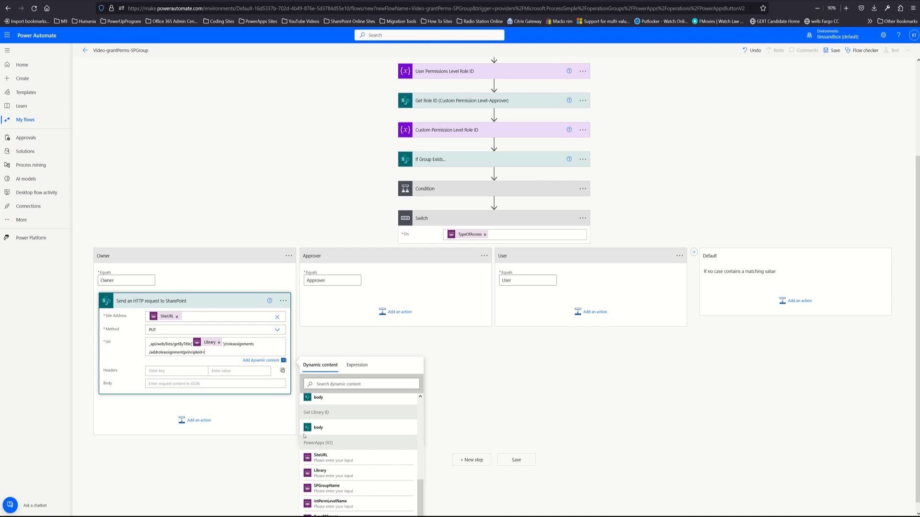
scroll(343, 457, up, 2)
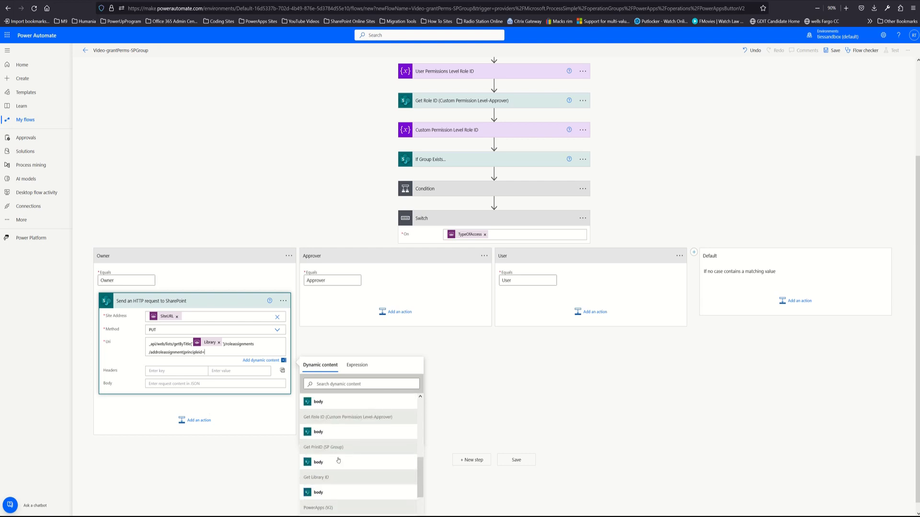
click(318, 463)
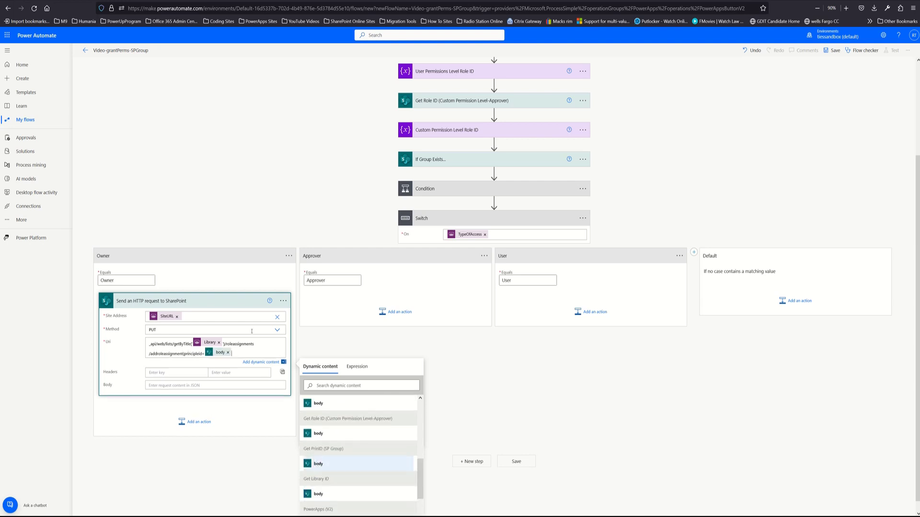
Step: Replace the body token after principleid= with an expression that extends the copied body reference with ?['d']['id']
double_click(221, 354)
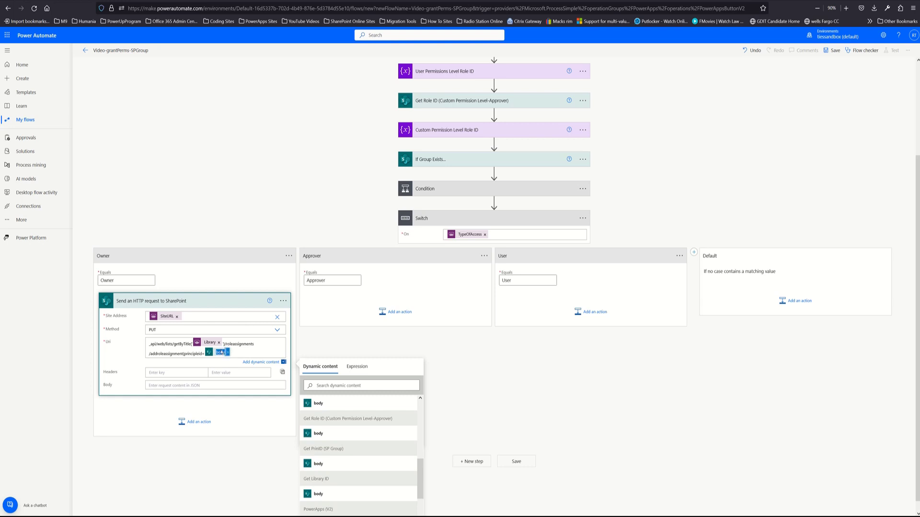
right_click(222, 353)
click(233, 359)
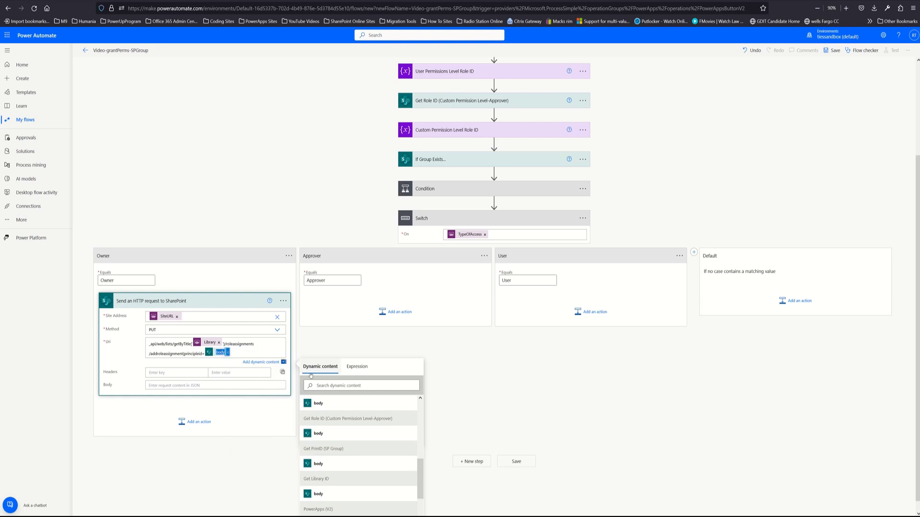
click(347, 373)
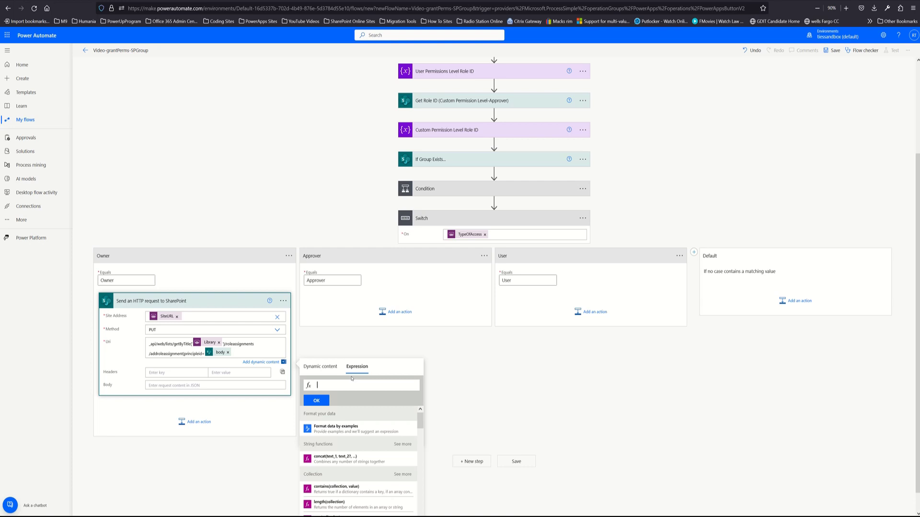
key(ctrl+v)
key(Delete)
key(Delete)
text(?[;')
key(BackSpace)
key(BackSpace)
key(BackSpace)
text(['d)
key(Right)
key(Right)
text(['id)
click(322, 400)
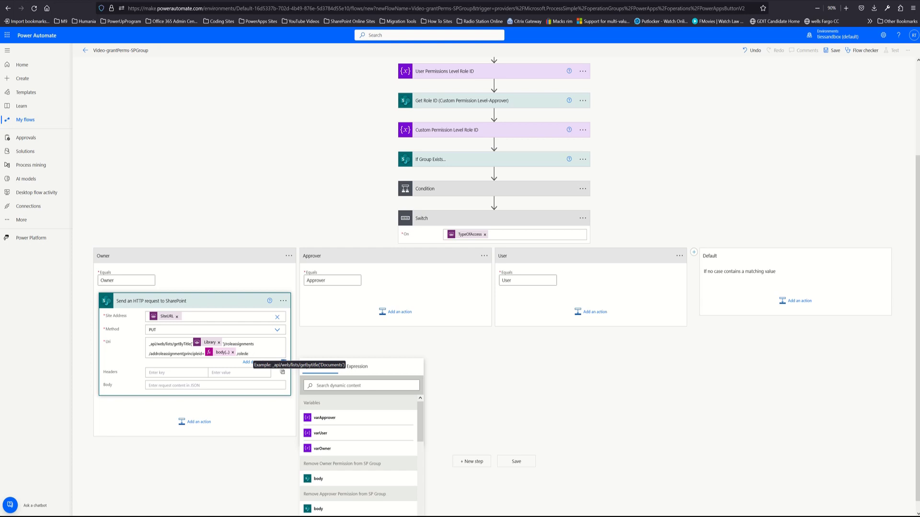
Step: Complete the Owner request's Uri with ,roledefid= followed by the variable varOwner and a closing parenthesis
text(,roledefid=)
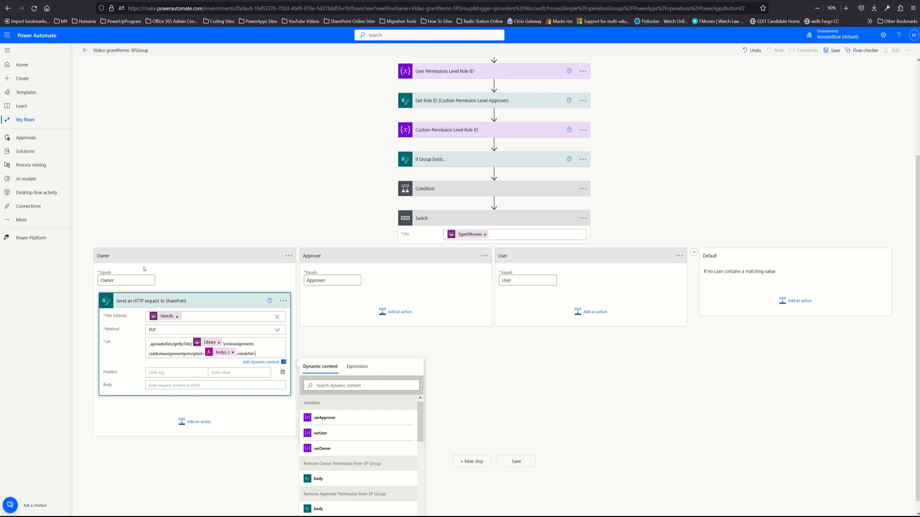
click(329, 450)
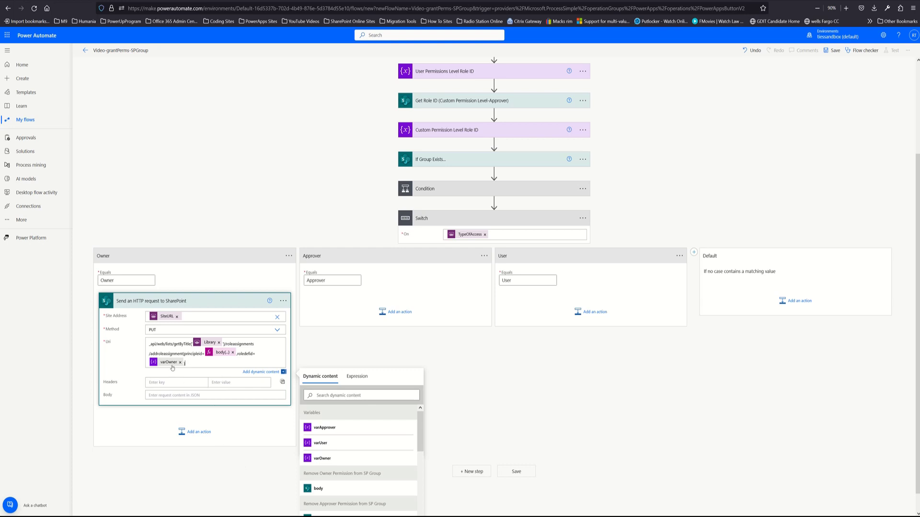
Step: Rename the Owner case's HTTP request action as Grant Permission to Library to SP Group (Owner)
click(283, 301)
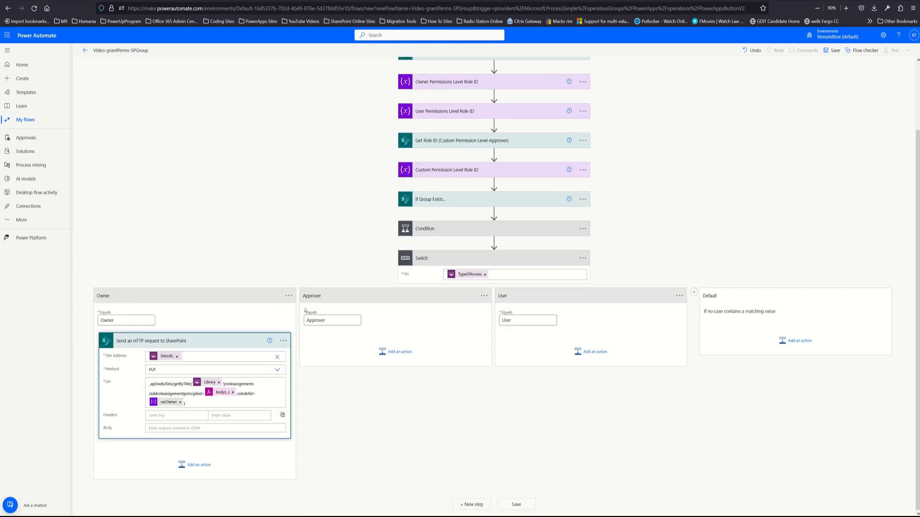
click(283, 341)
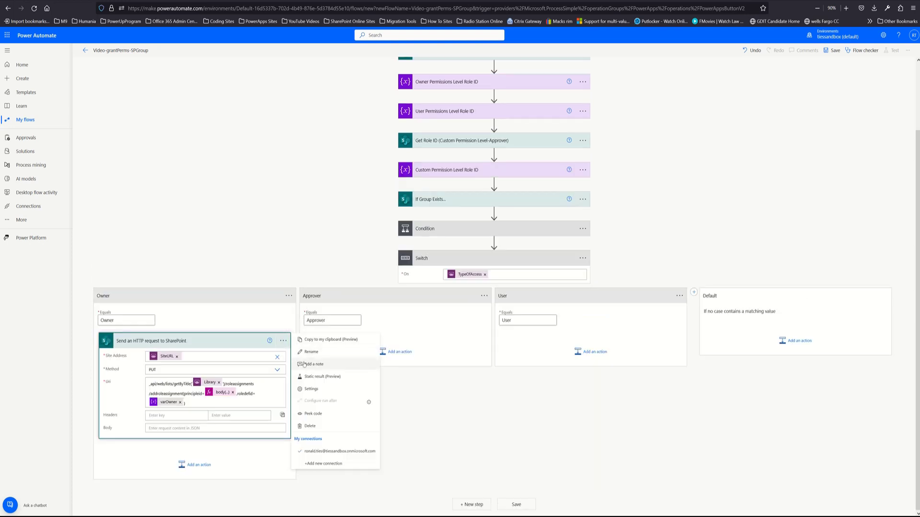
click(304, 352)
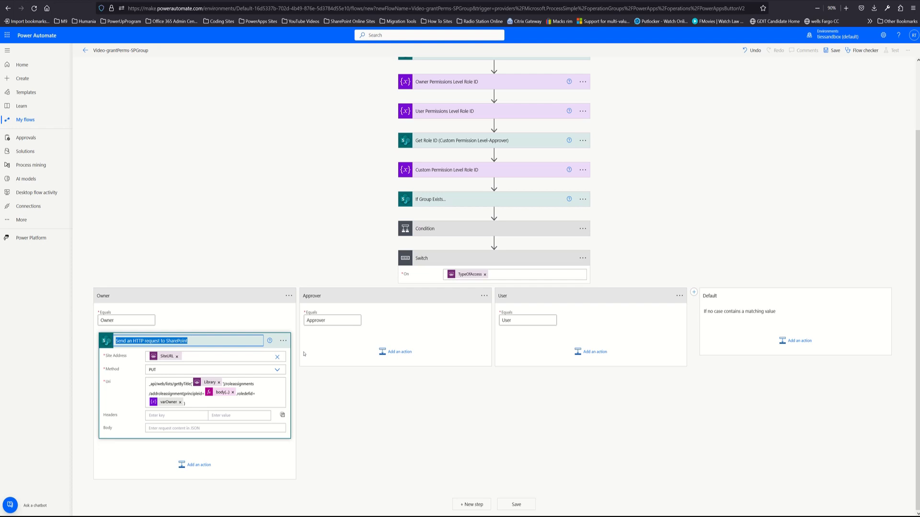
text(Set)
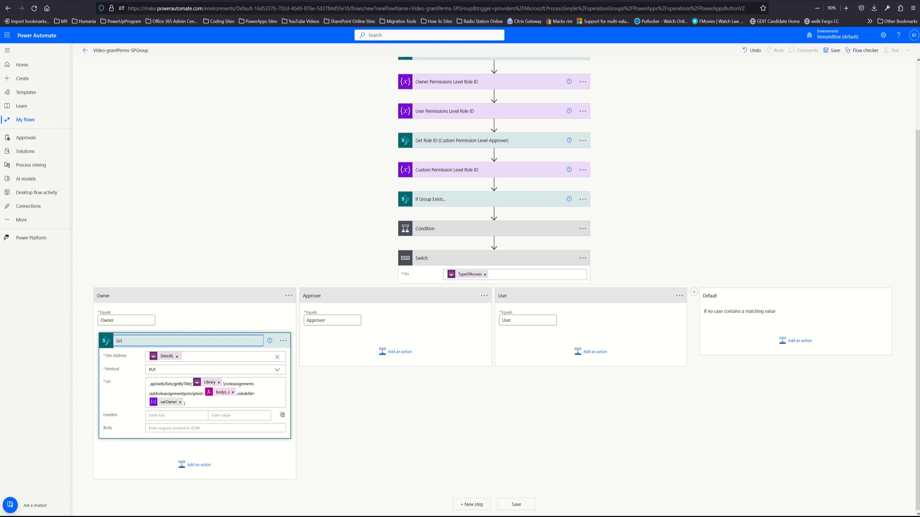
key(BackSpace)
text(ermission to Library to SP Grou)
key(BackSpace)
key(BackSpace)
key(BackSpace)
key(BackSpace)
text(wner)
key(Return)
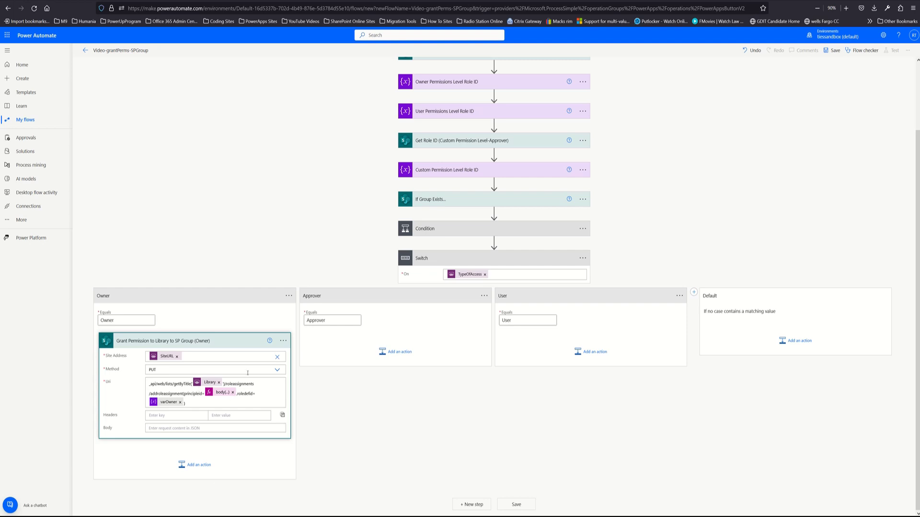
Step: Copy the Owner grant permission action and paste two copies of it as new steps below the Switch
click(284, 341)
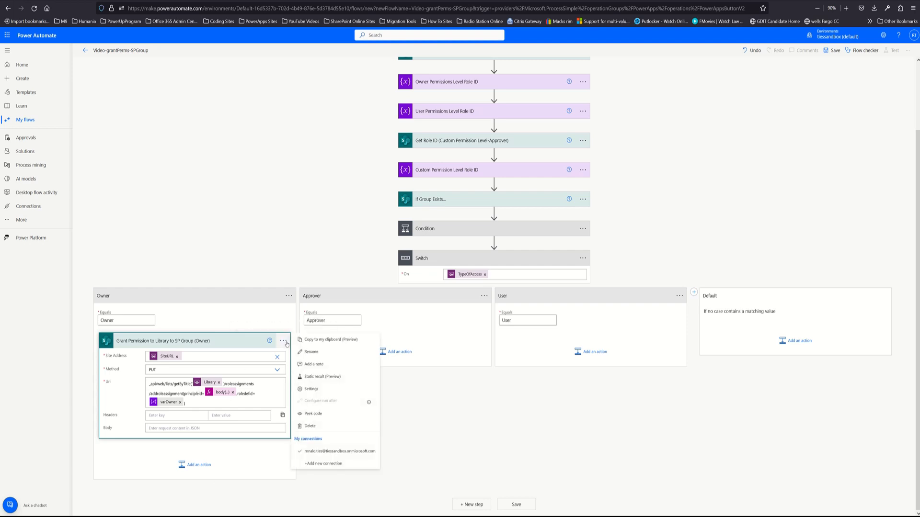
click(314, 341)
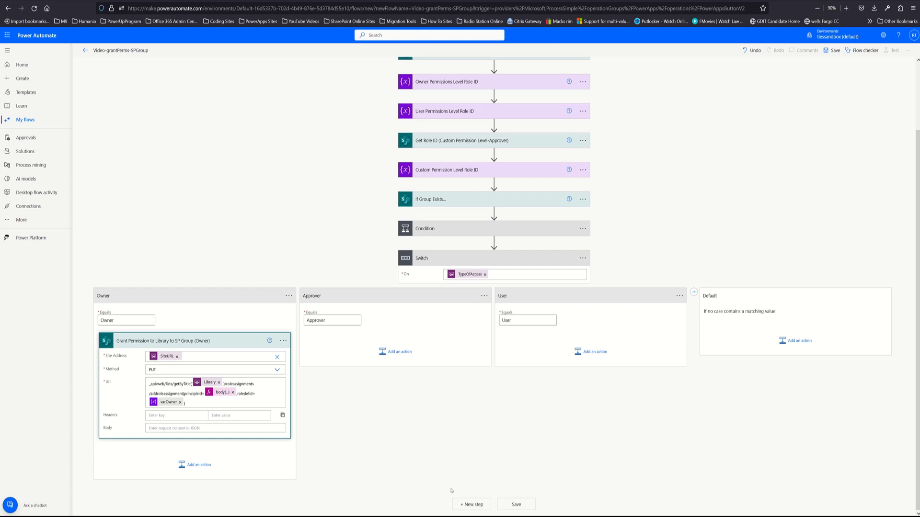
click(467, 506)
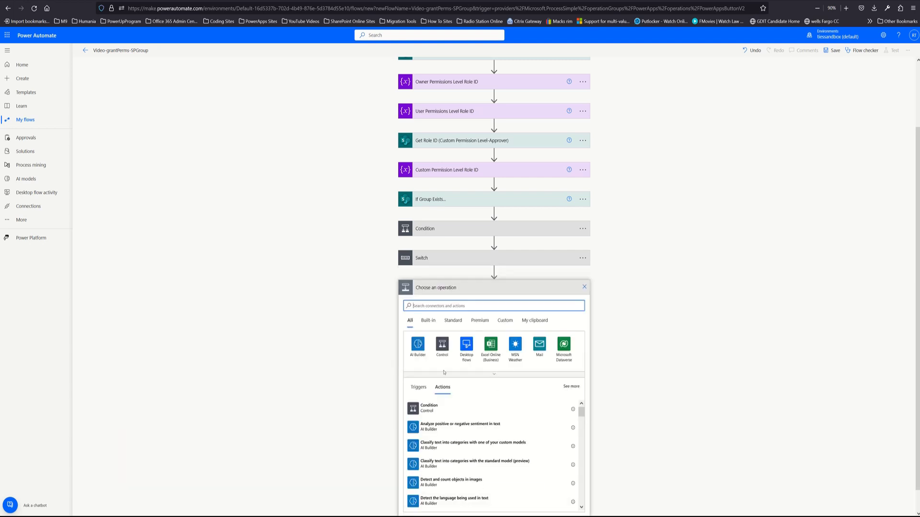
click(534, 321)
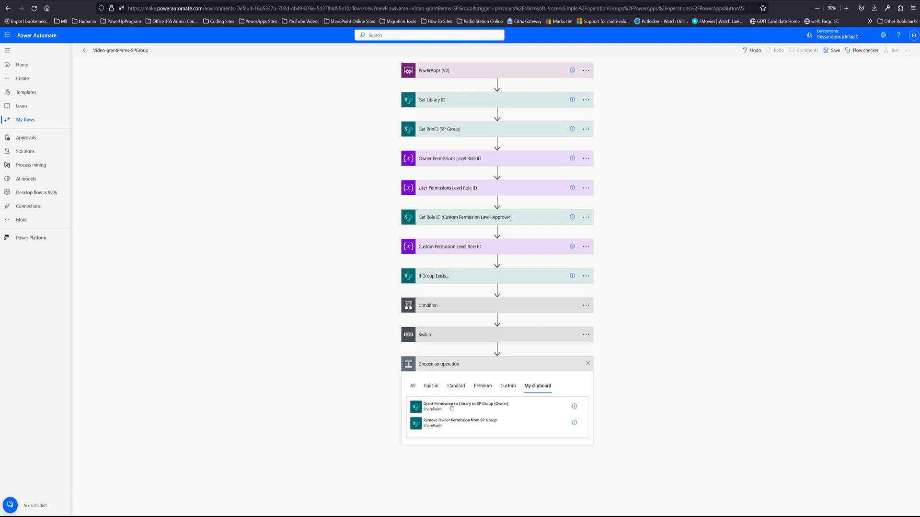
click(436, 407)
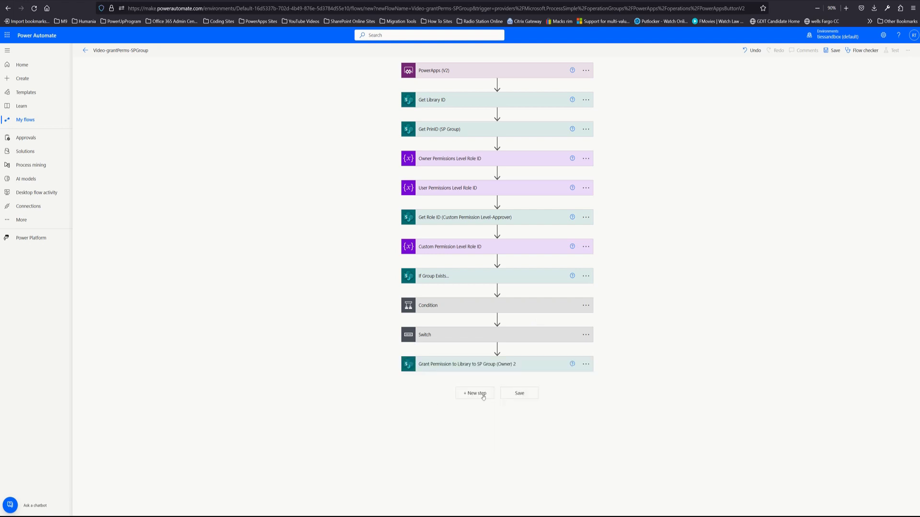
click(476, 393)
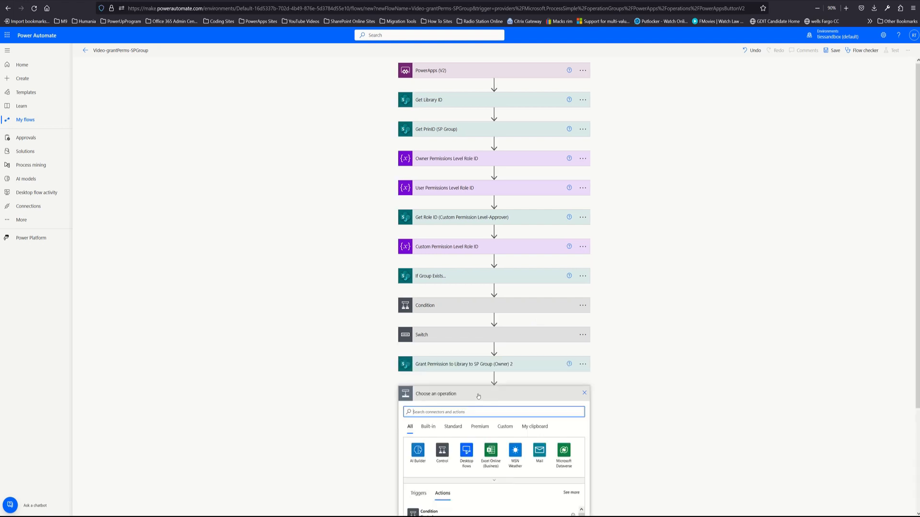
click(538, 415)
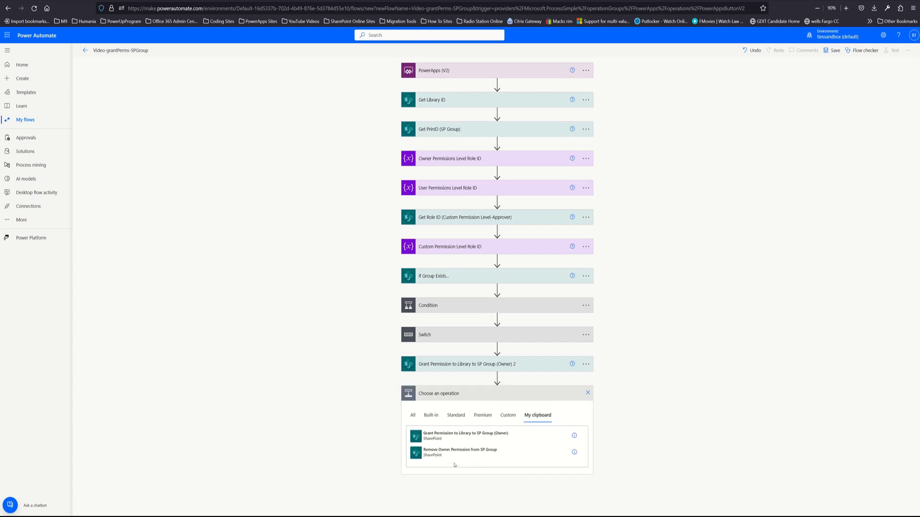
click(445, 435)
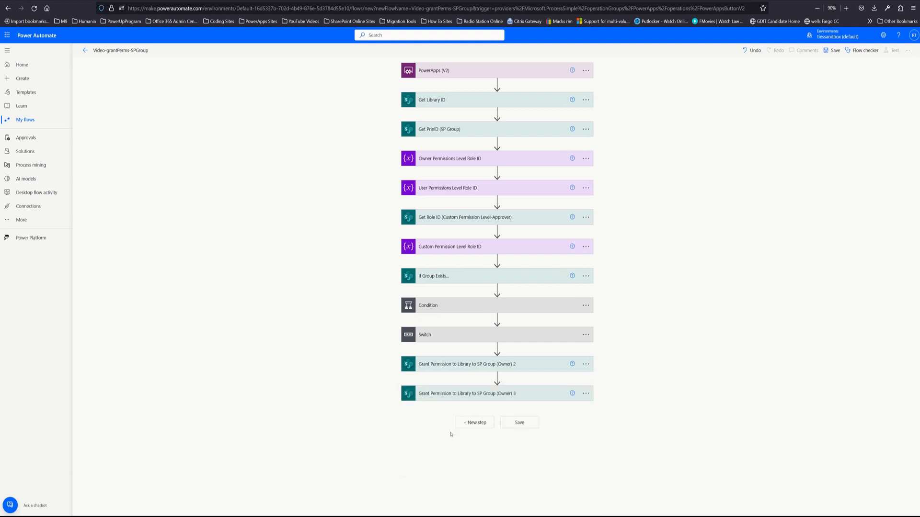
Step: Move the first pasted grant permission copy into the Switch's Approver case and the second into its User case
click(484, 341)
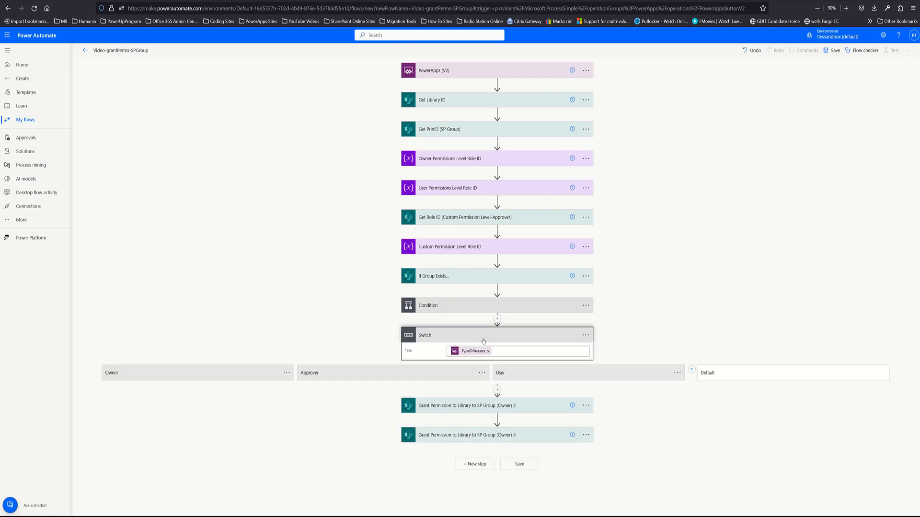
click(247, 379)
click(381, 380)
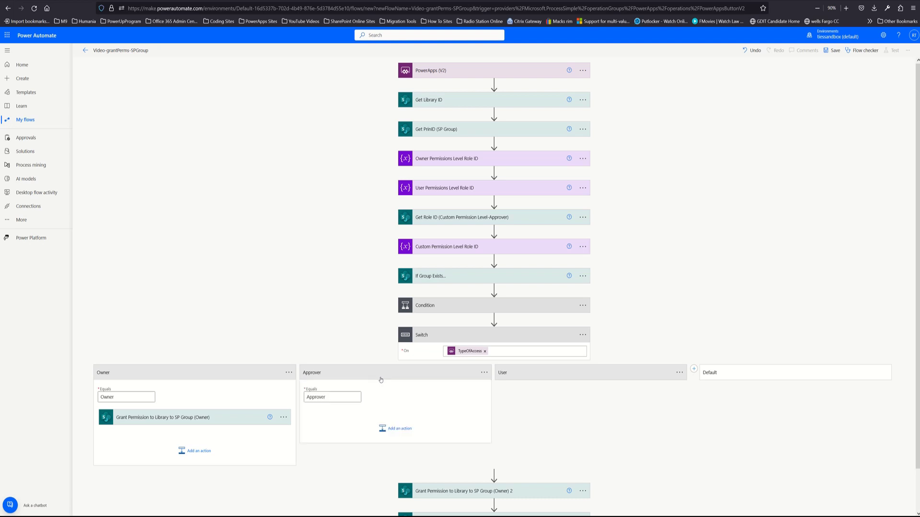
click(545, 379)
scroll(544, 379, down, 1)
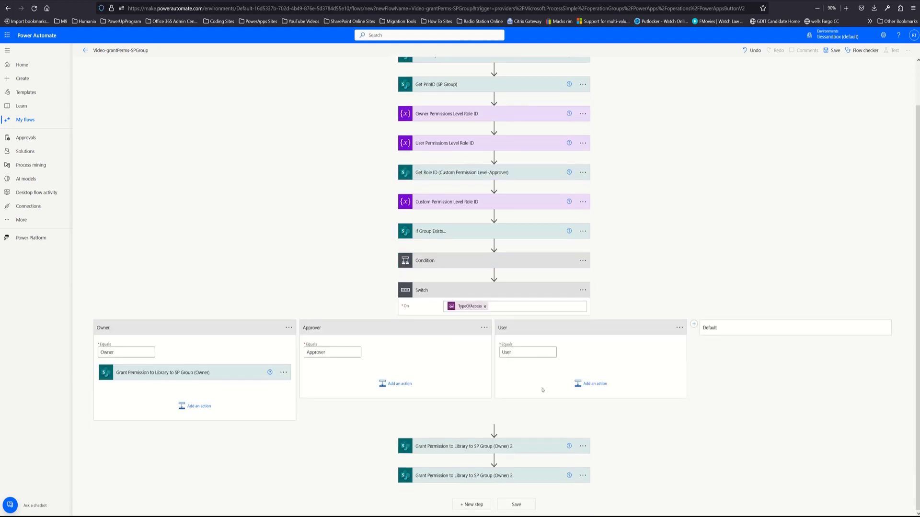
drag(479, 448, 389, 372)
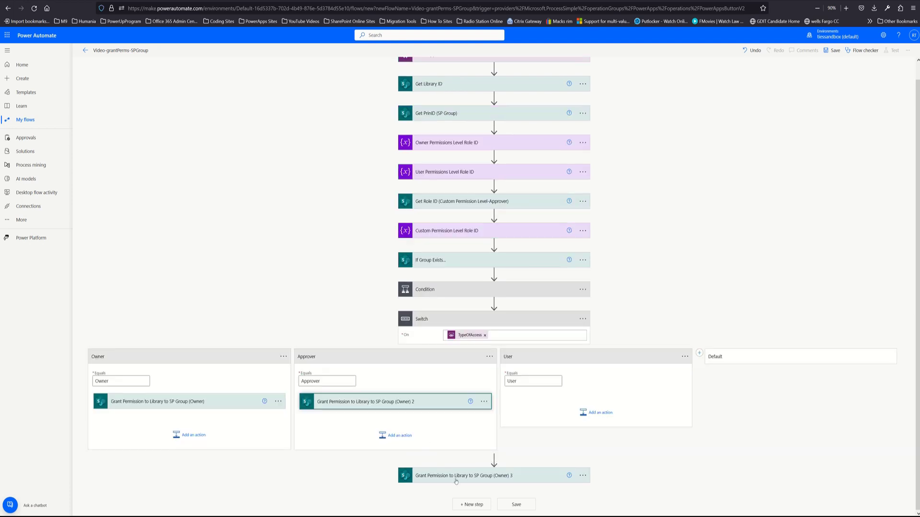
drag(455, 479, 570, 402)
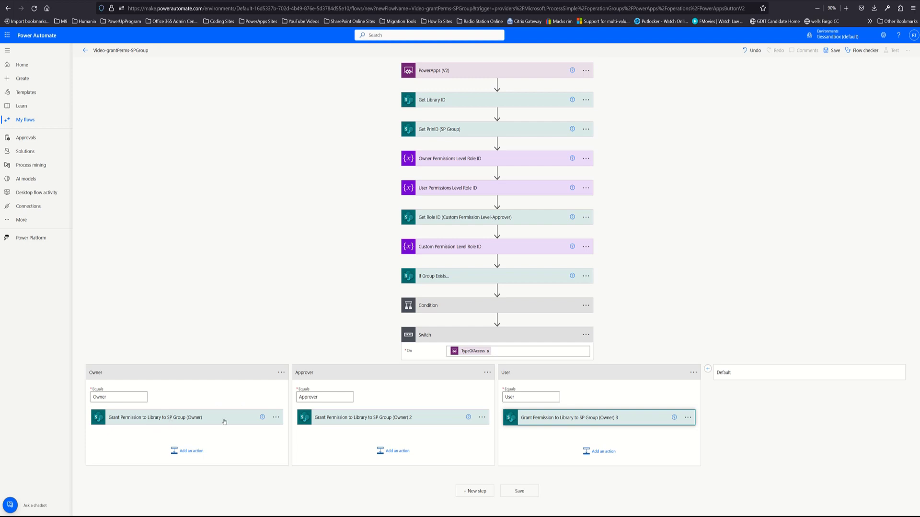
Step: Replace varOwner with the variable varApprover as the roledefid in the Uri of the Approver case's request
click(353, 418)
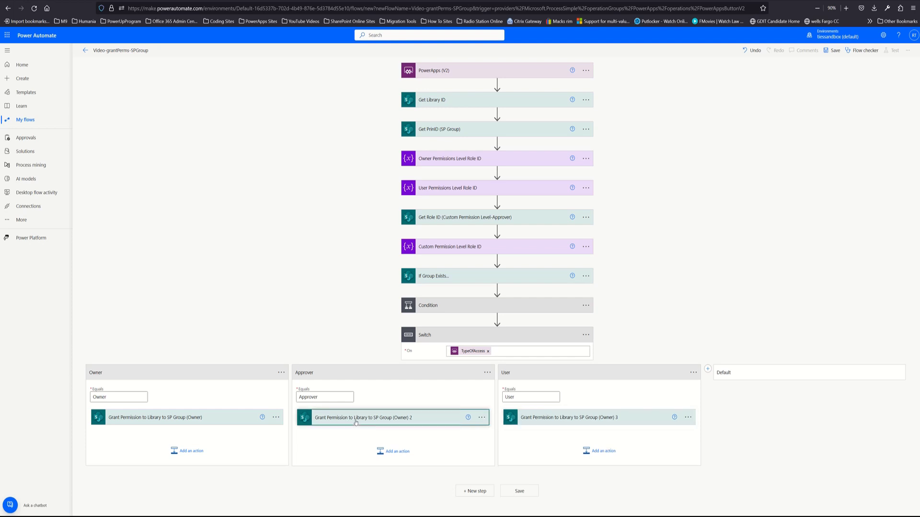
scroll(424, 450, down, 3)
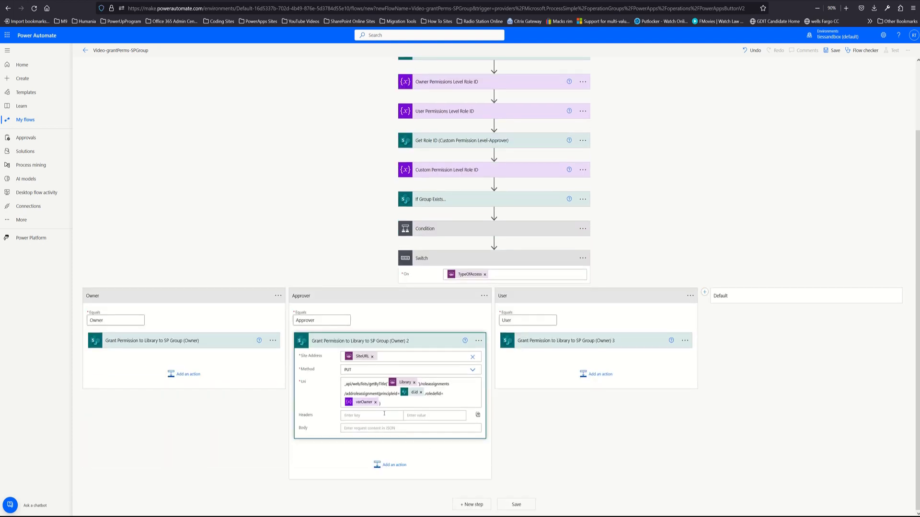
click(375, 403)
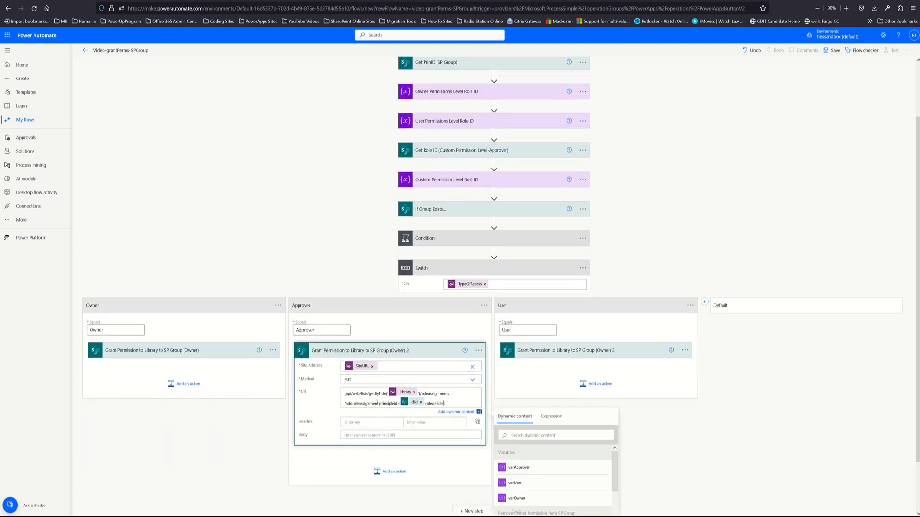
click(521, 468)
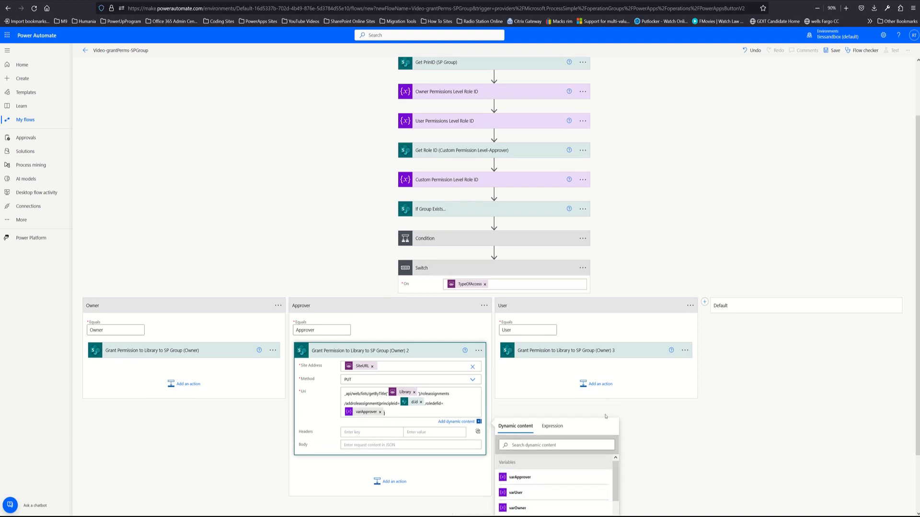
Step: Replace varOwner with the variable varUser as the roledefid in the Uri of the User case's request
click(607, 353)
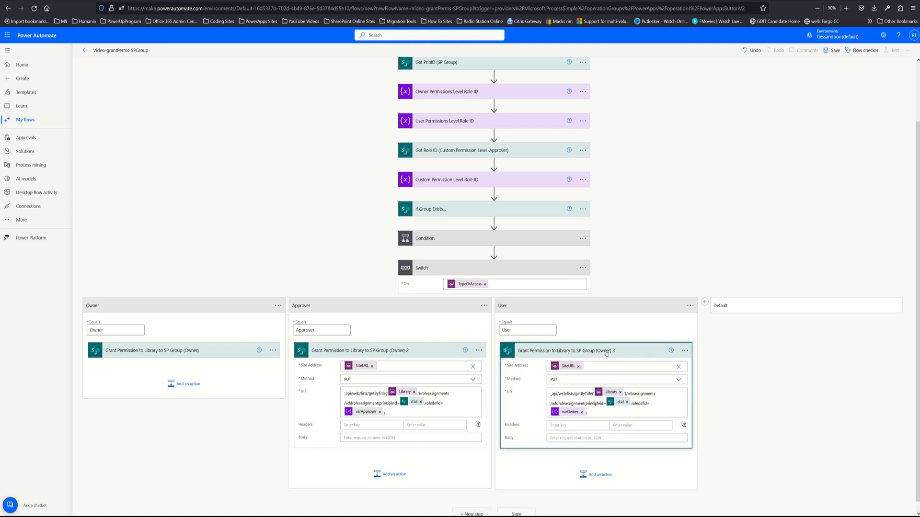
click(582, 411)
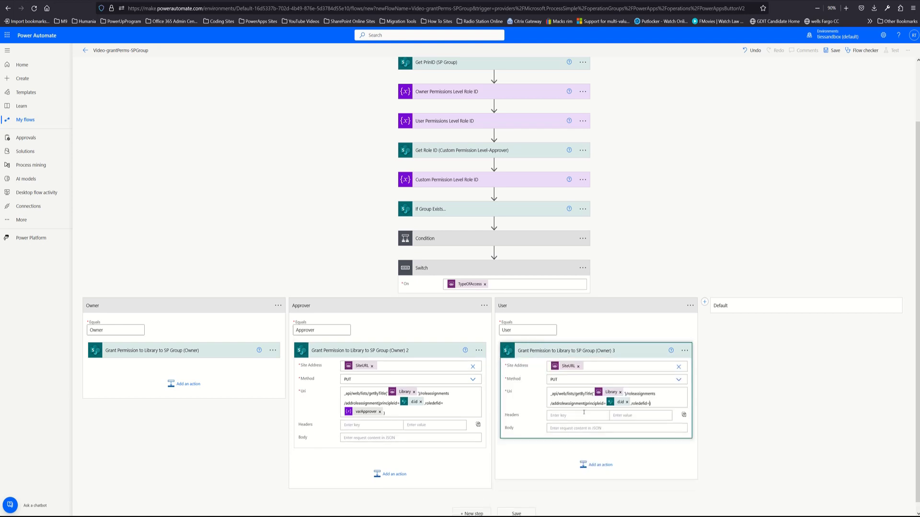
scroll(587, 417, down, 2)
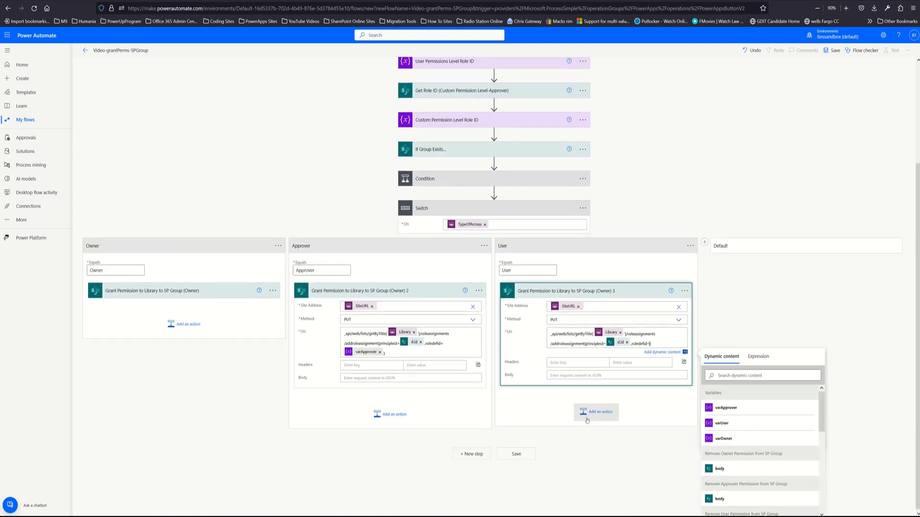
click(722, 422)
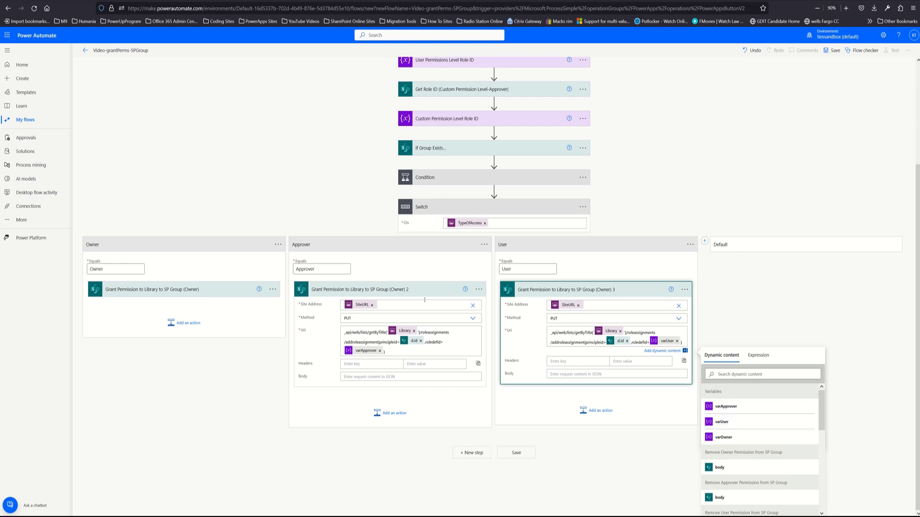
Step: Rename the Approver case's action as Grant Permission to Library to SP Group (Approver)
click(481, 292)
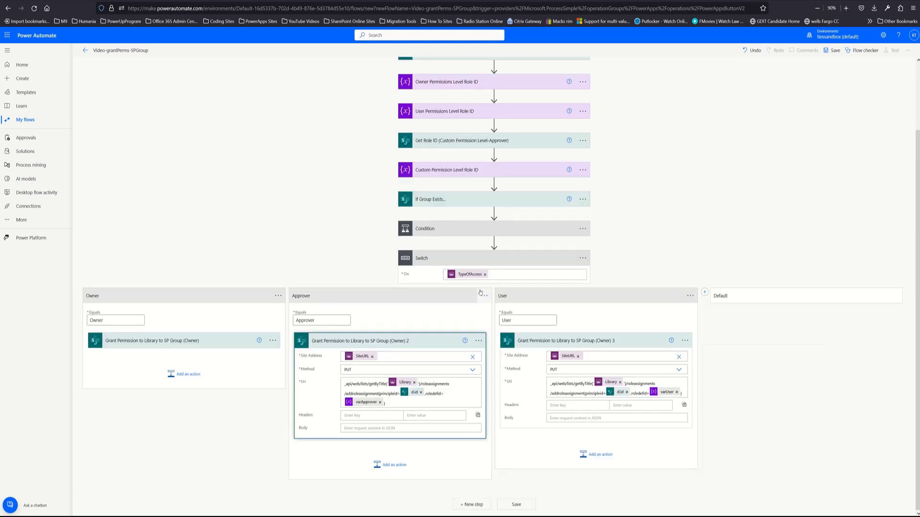
click(273, 341)
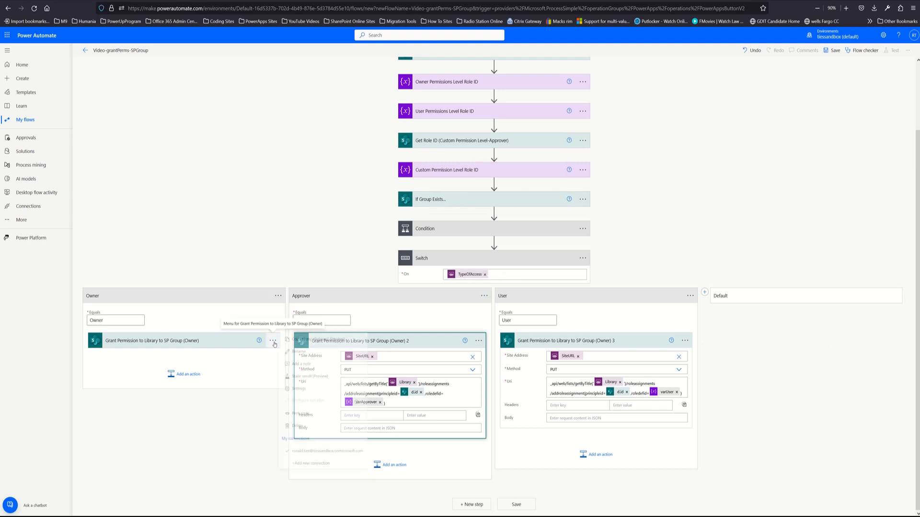
click(274, 342)
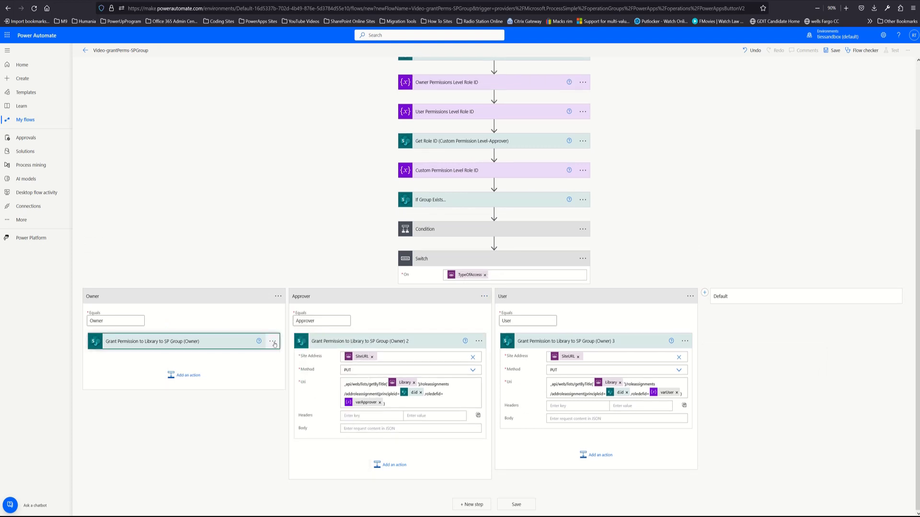
click(478, 341)
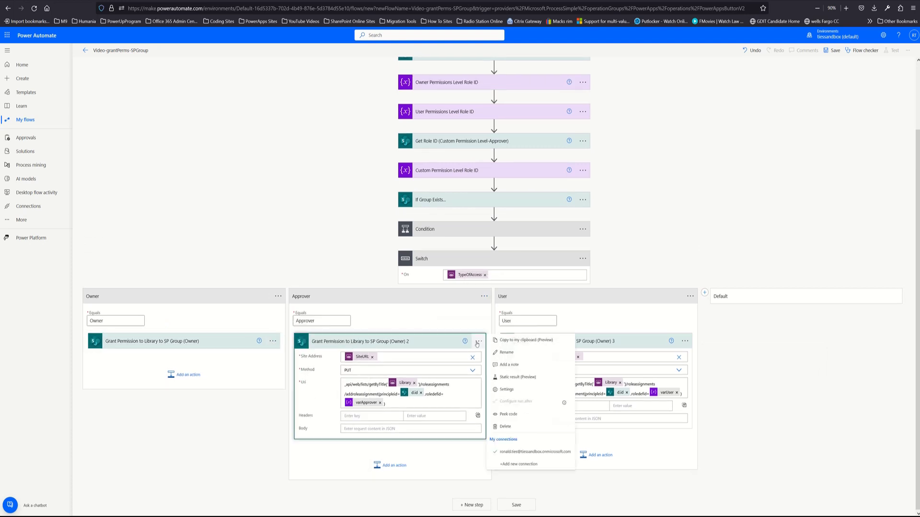
click(502, 356)
click(428, 340)
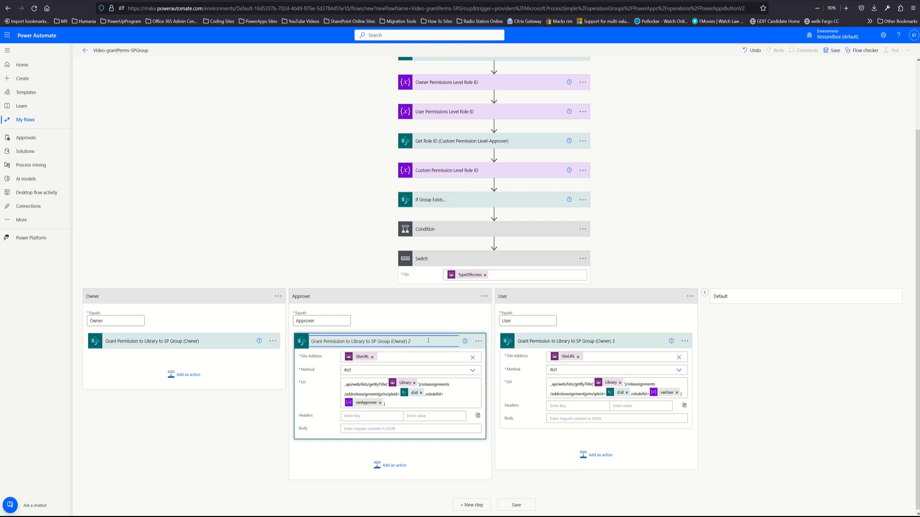
key(BackSpace)
key(BackSpace)
key(BackSpace)
key(BackSpace)
key(BackSpace)
key(BackSpace)
text(appprover)
click(601, 342)
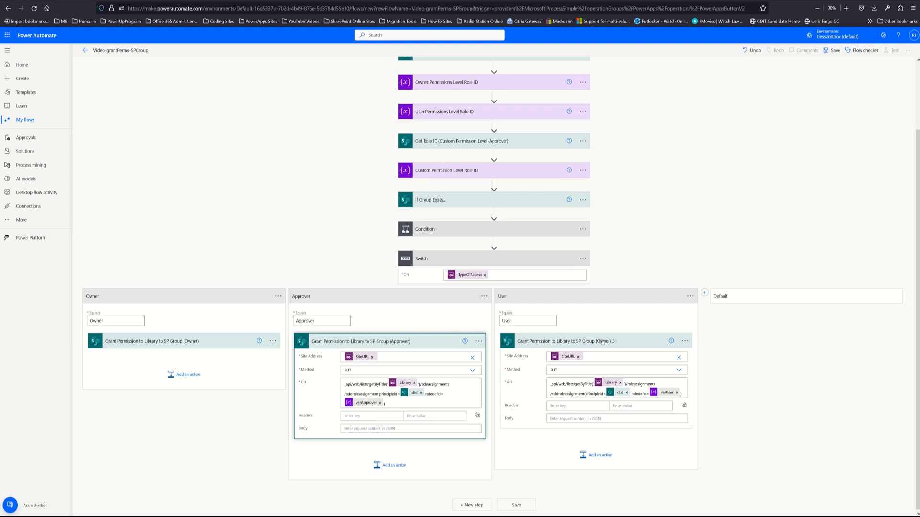
Step: Rename the User case's action as Grant Permission to Library to SP Group (User)
click(684, 341)
click(708, 353)
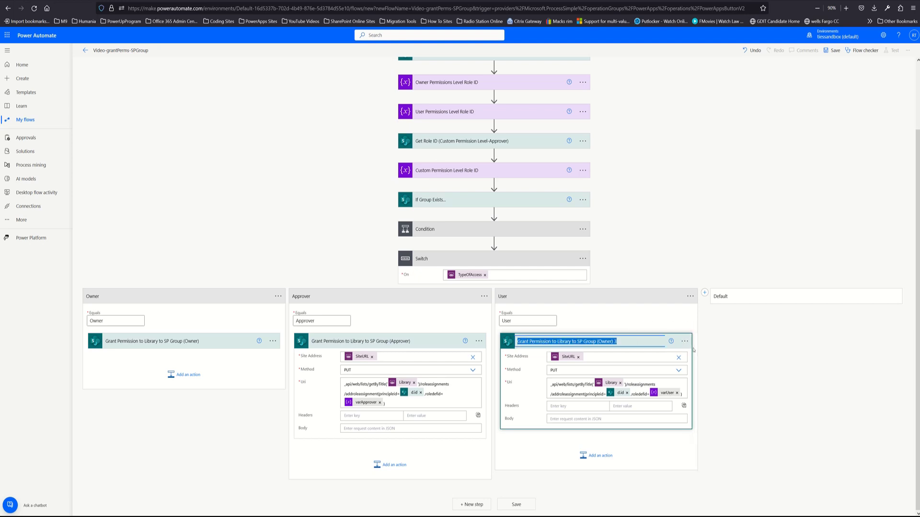
click(635, 342)
key(BackSpace)
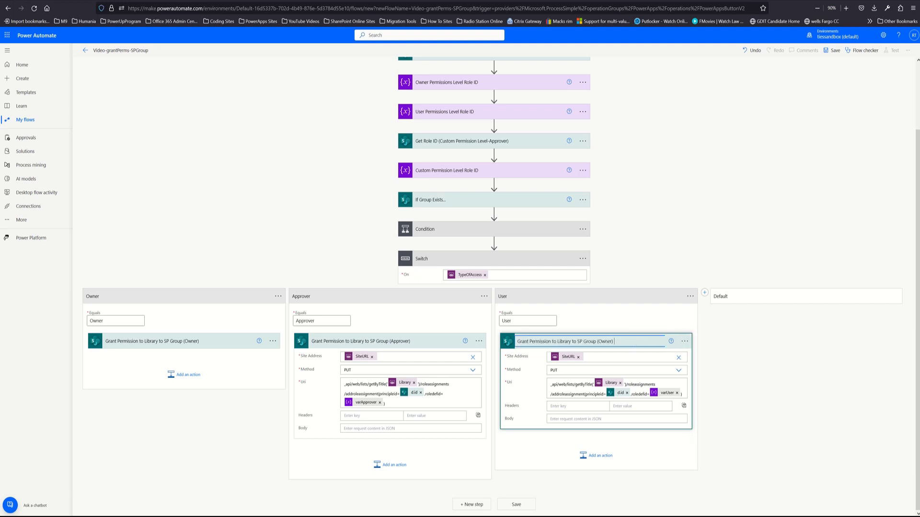
key(BackSpace)
key(BackSpace)
key(BackSpace)
key(BackSpace)
key(BackSpace)
text(ser)
key(Return)
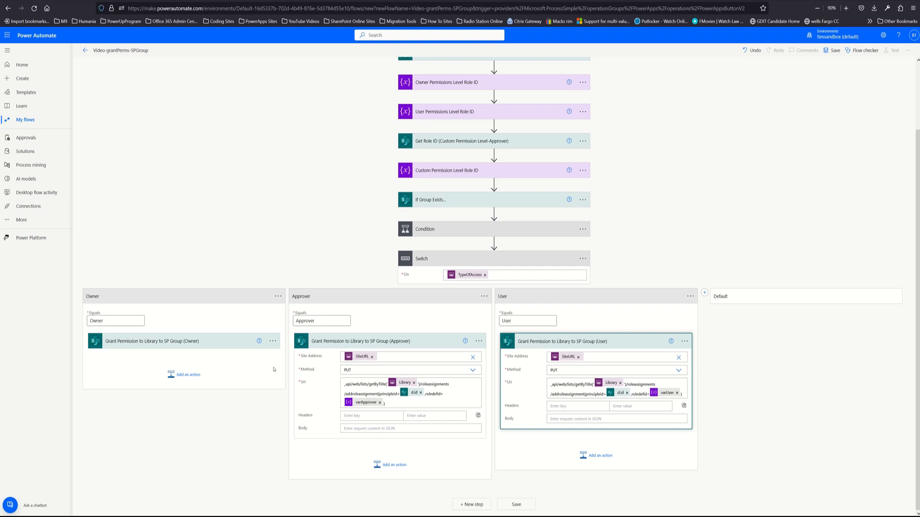
Step: Expand the Owner case's grant-permission request and the Condition to check them, and try to save the flow
click(240, 344)
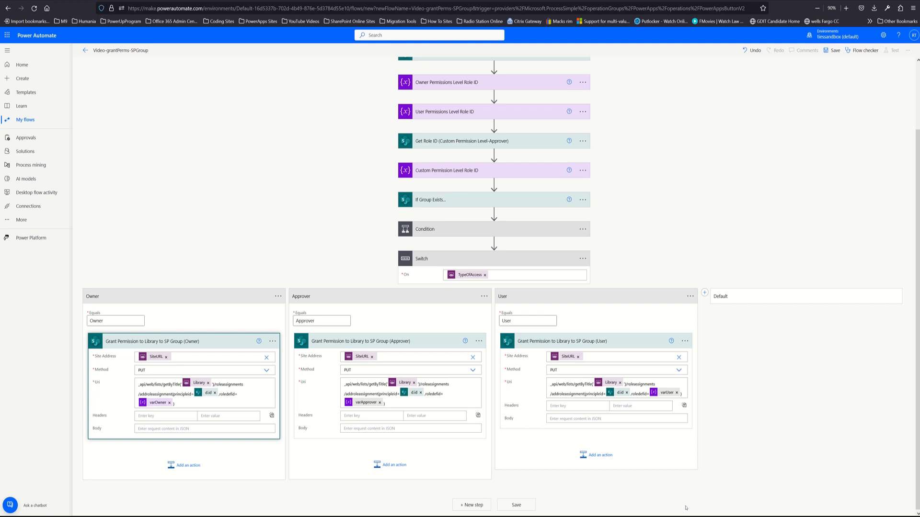
scroll(820, 292, up, 2)
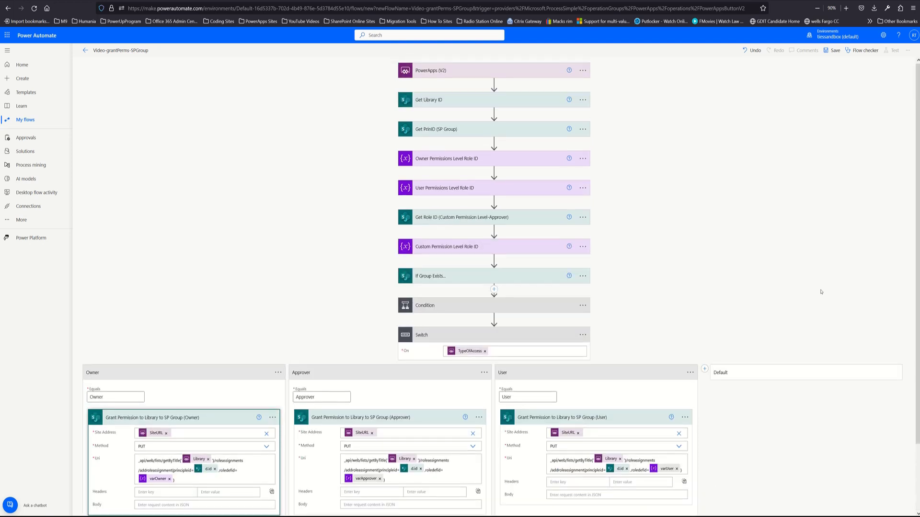
click(508, 307)
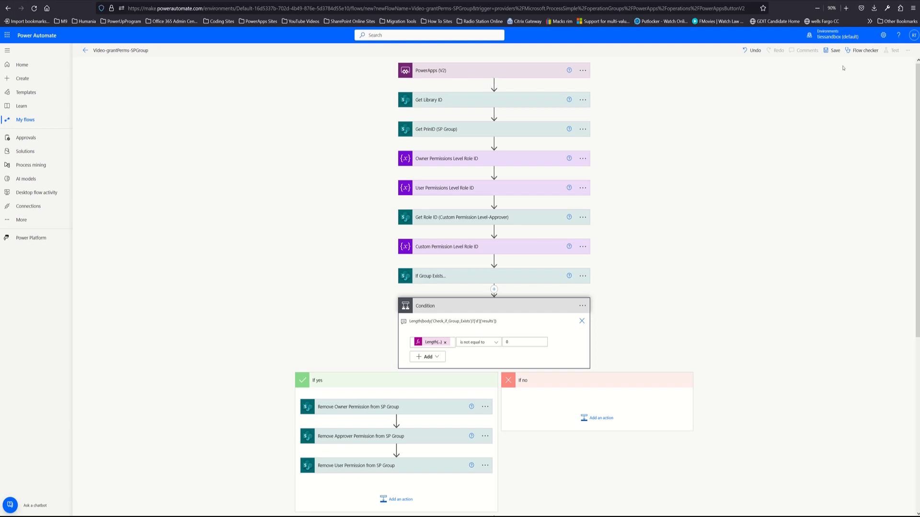
click(833, 51)
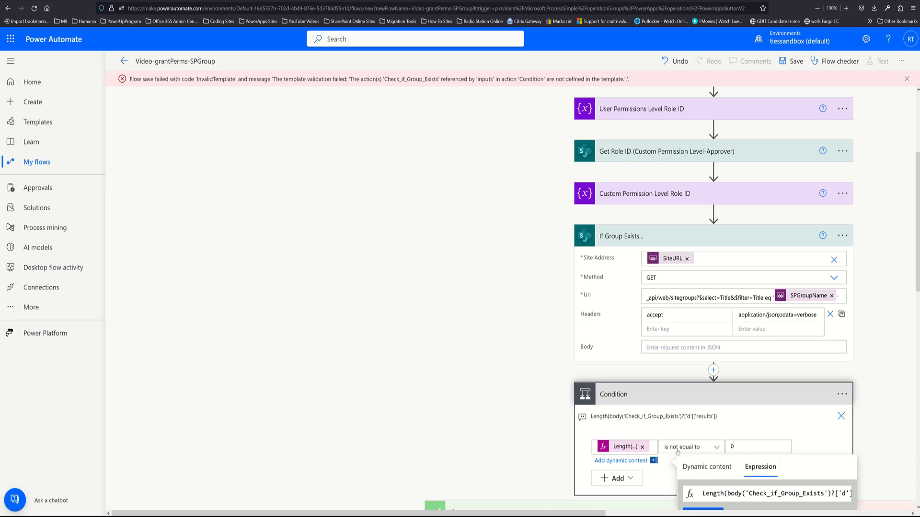
Step: Replace the Length expression in the Condition's first value with the body output of the If Group Exists... action
click(643, 447)
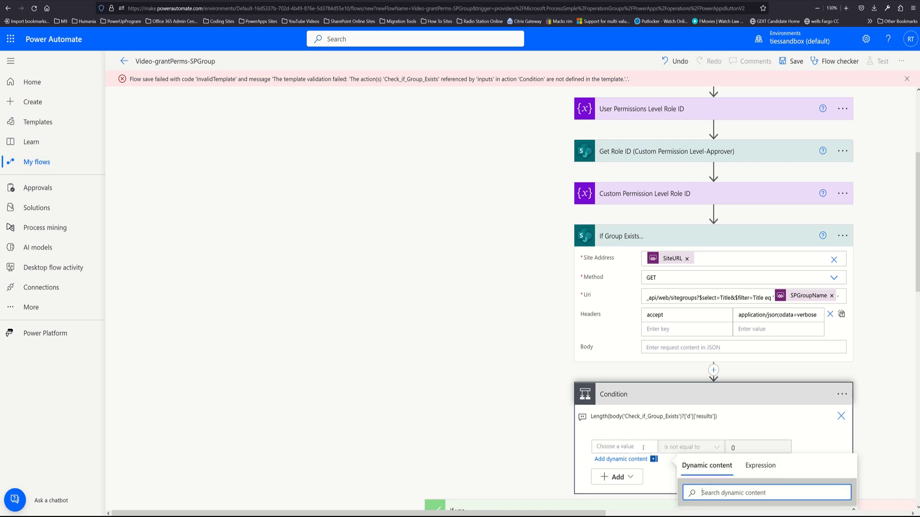
click(638, 447)
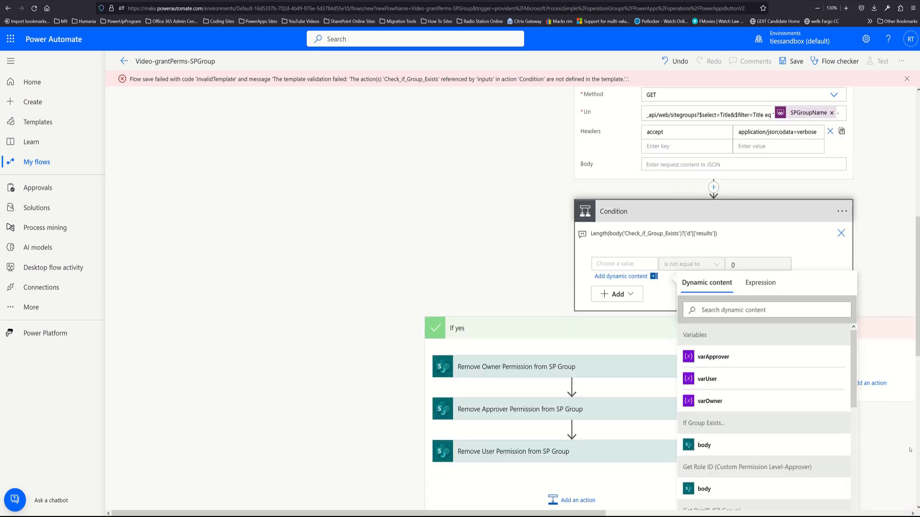
scroll(900, 444, down, 4)
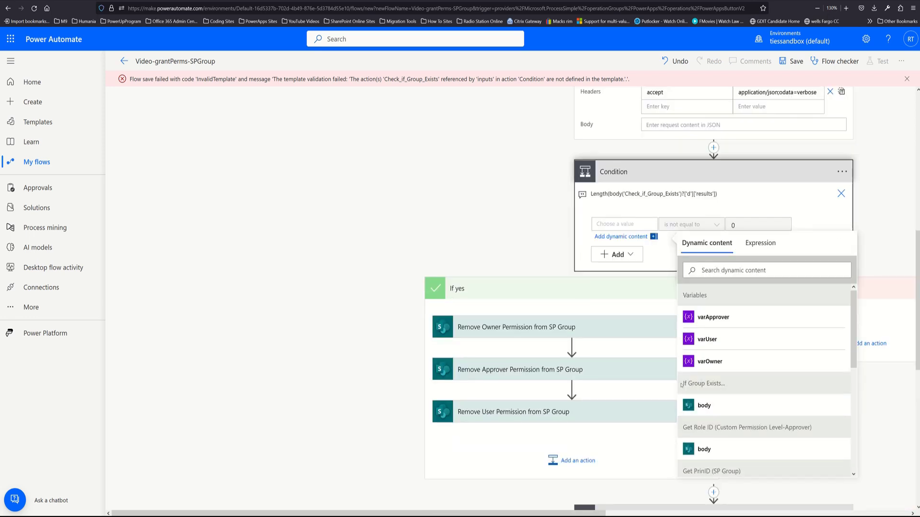
click(715, 402)
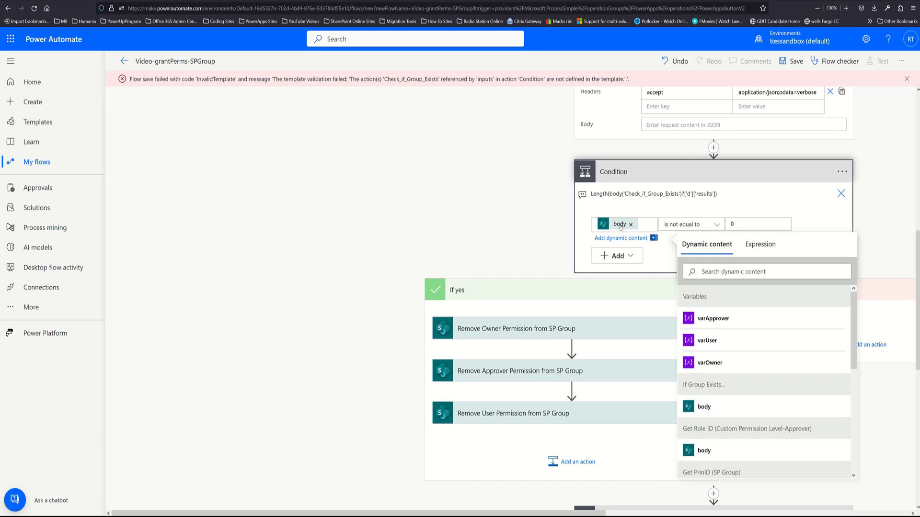
click(737, 207)
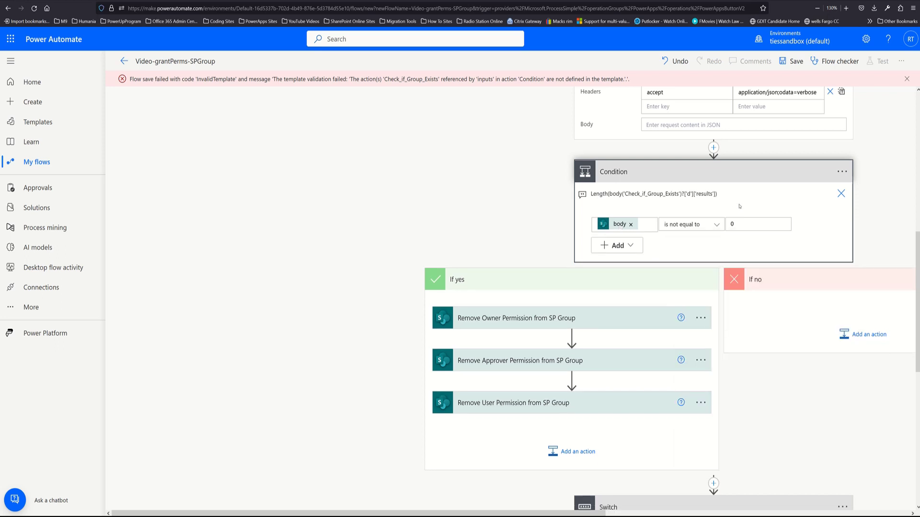
Step: Copy the Condition's body token into a new expression and append ?['d']['results'] to it
double_click(619, 224)
right_click(619, 224)
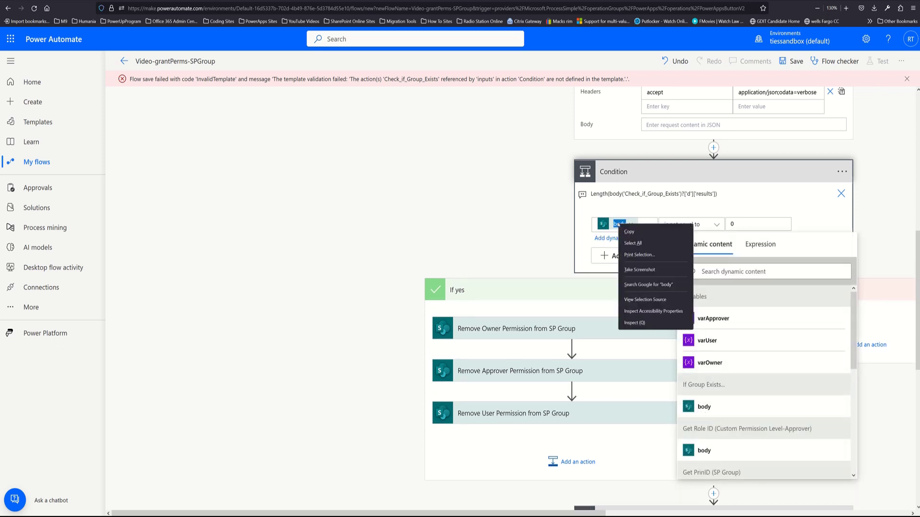
click(628, 231)
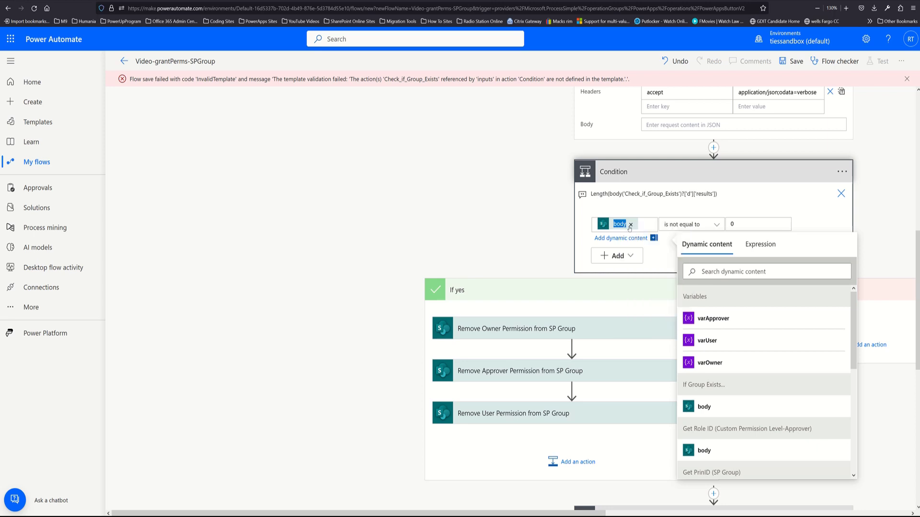
click(751, 249)
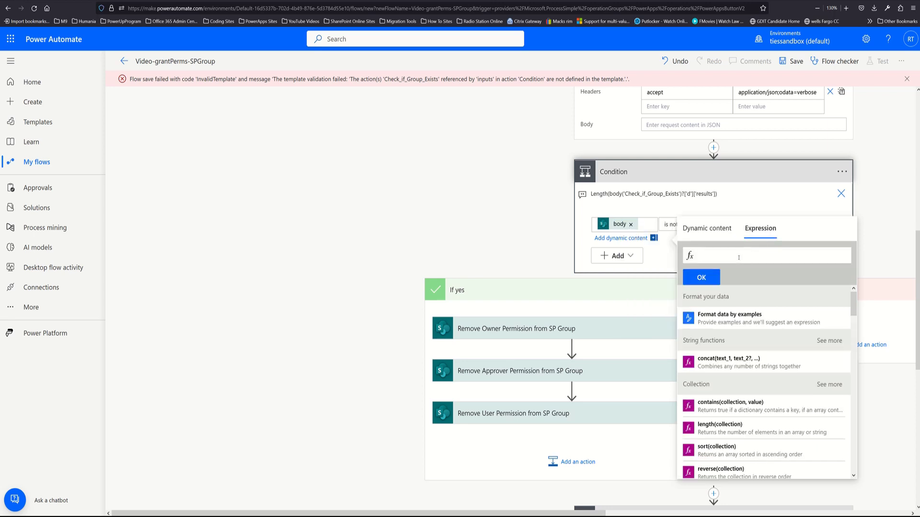
key(ctrl+v)
key(Home)
key(End)
text(?)
text(['d']['results)
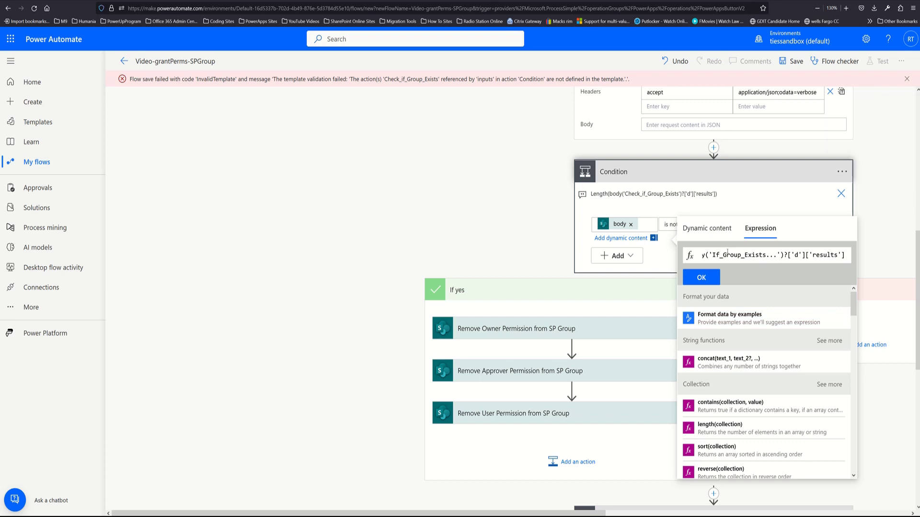
click(727, 254)
key(Home)
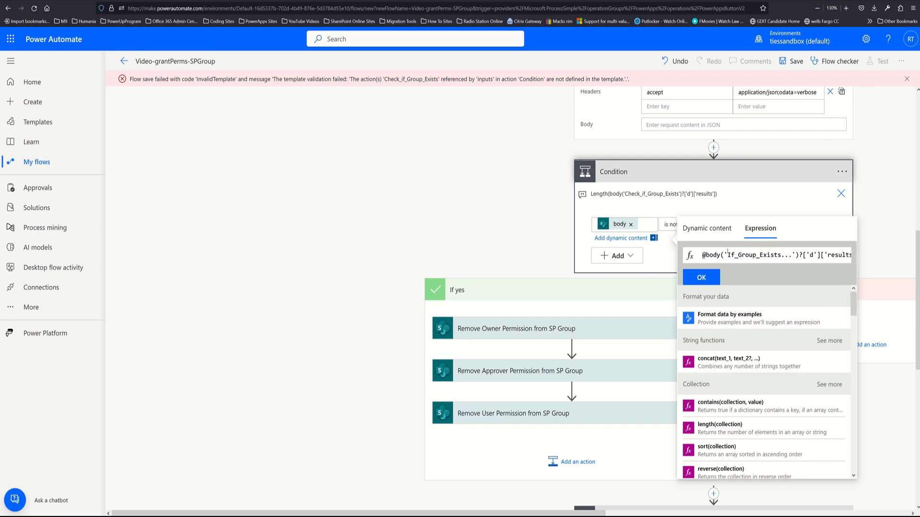
text(Len)
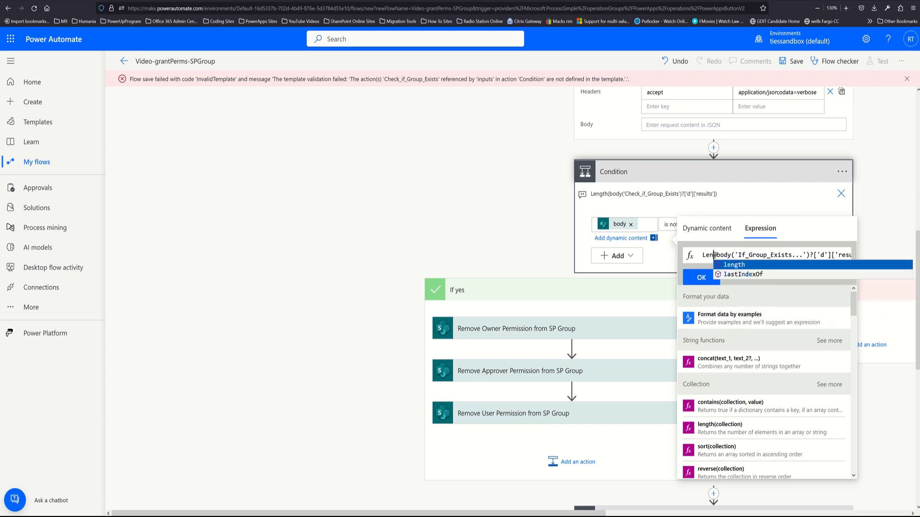
text(gth()
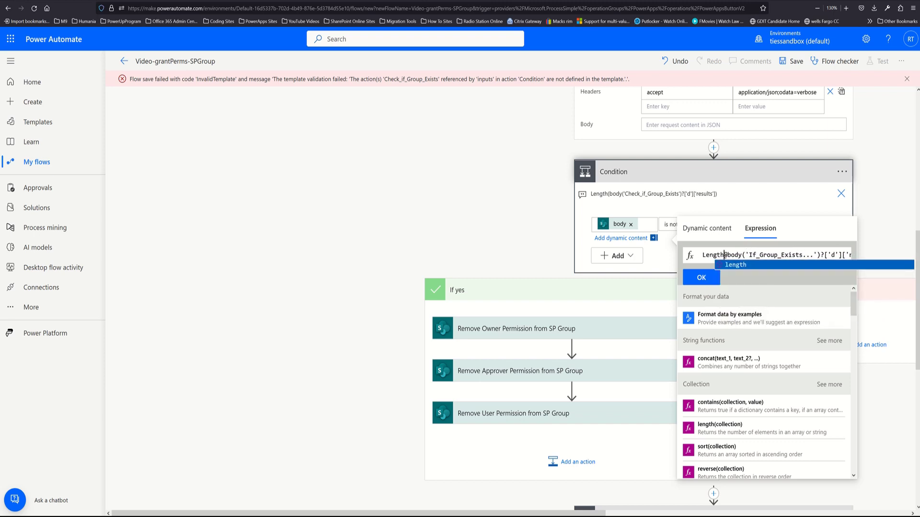
key(End)
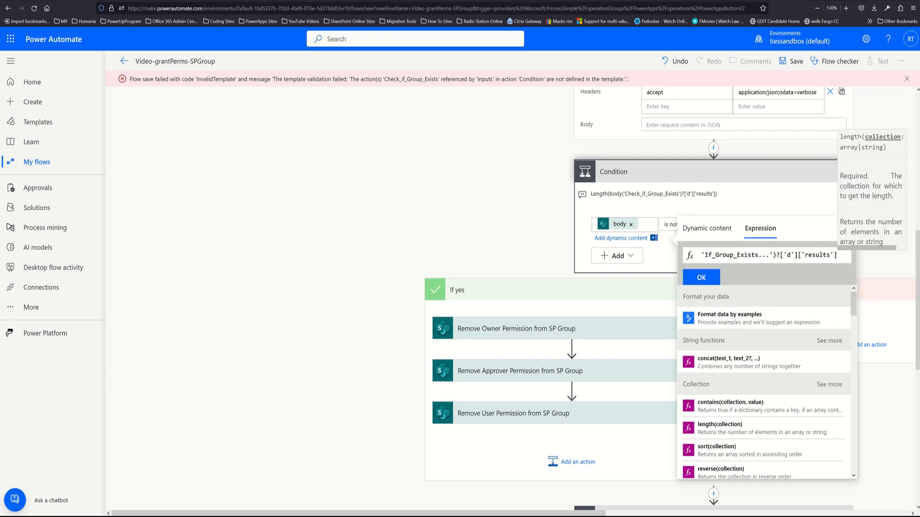
text())
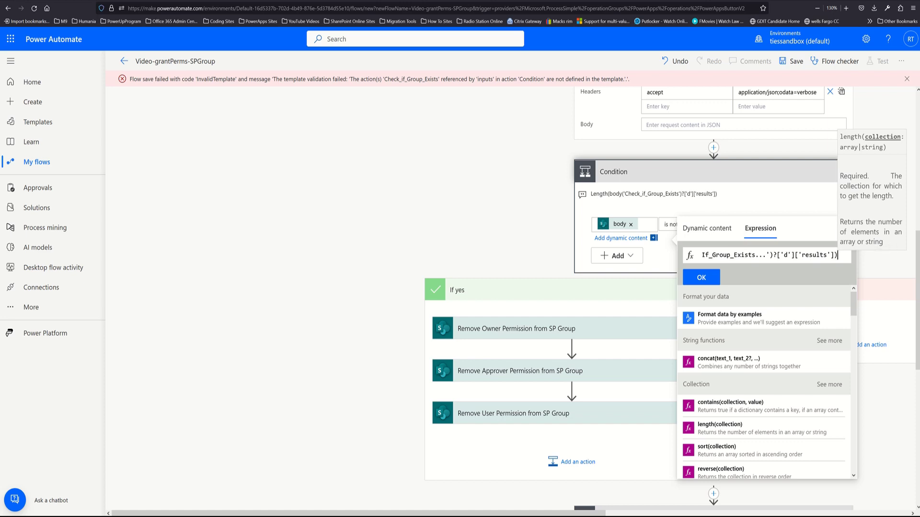
click(697, 278)
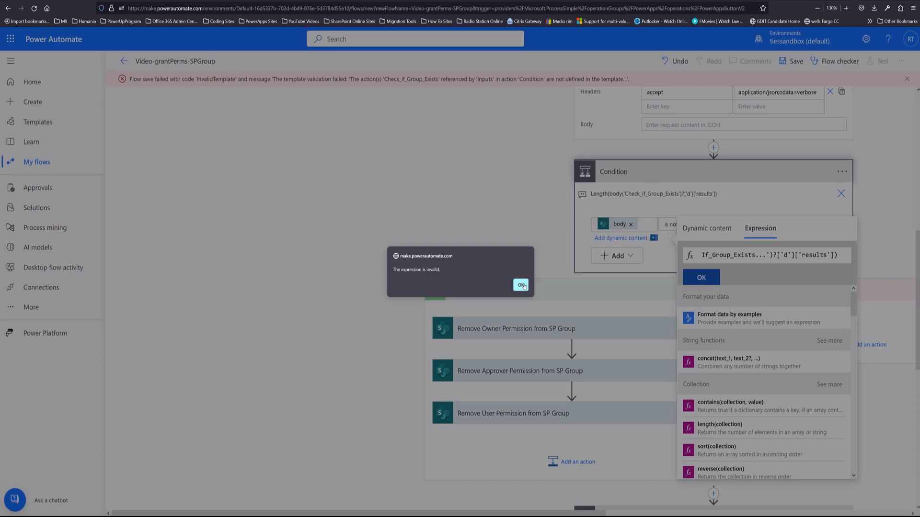
click(526, 286)
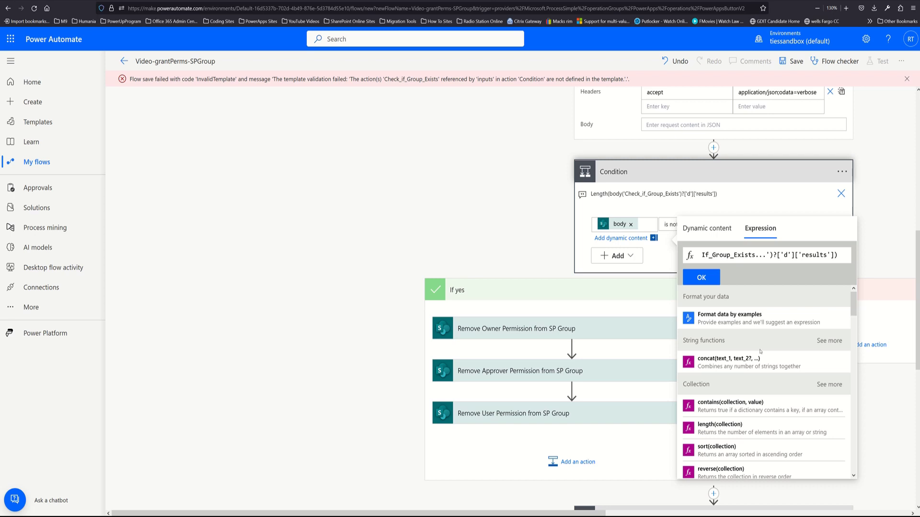
Step: Remove the @ before body in the Length expression and apply the expression as the Condition's first value
double_click(755, 255)
key(Home)
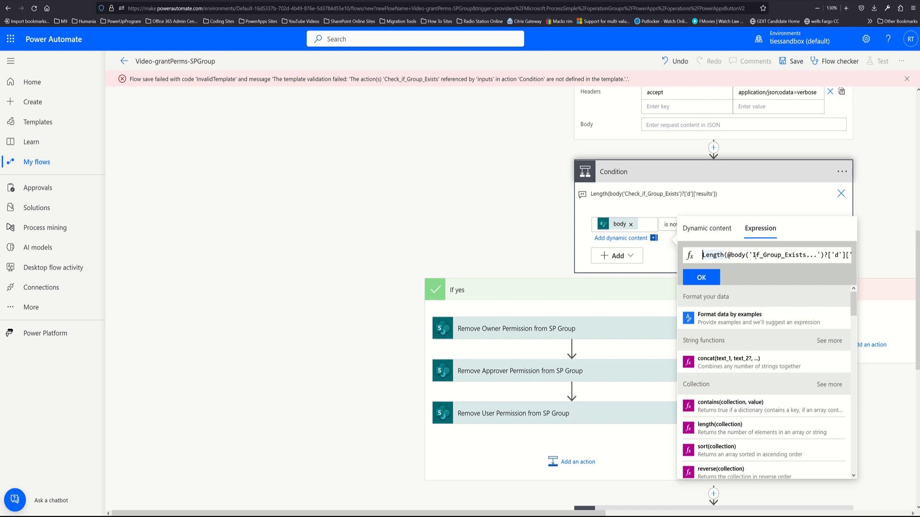
key(Right)
key(Right)
key(Right)
key(Right)
key(Delete)
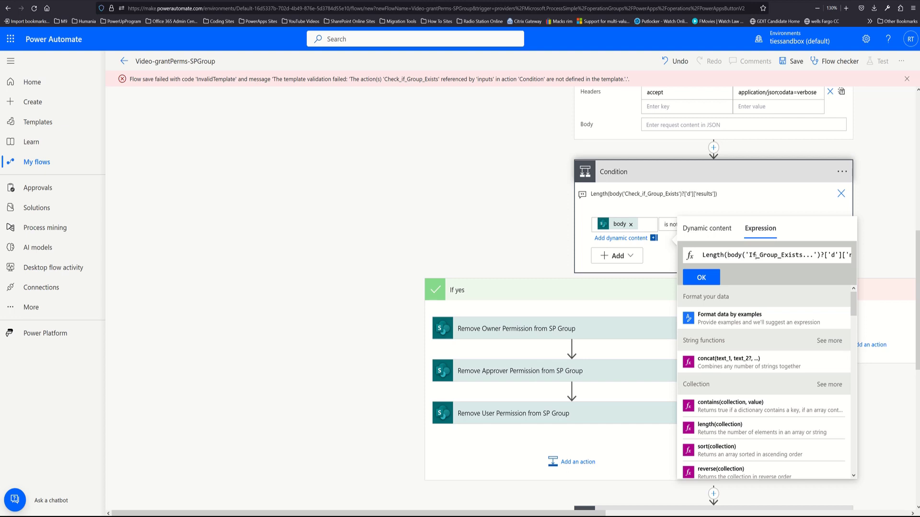
click(709, 279)
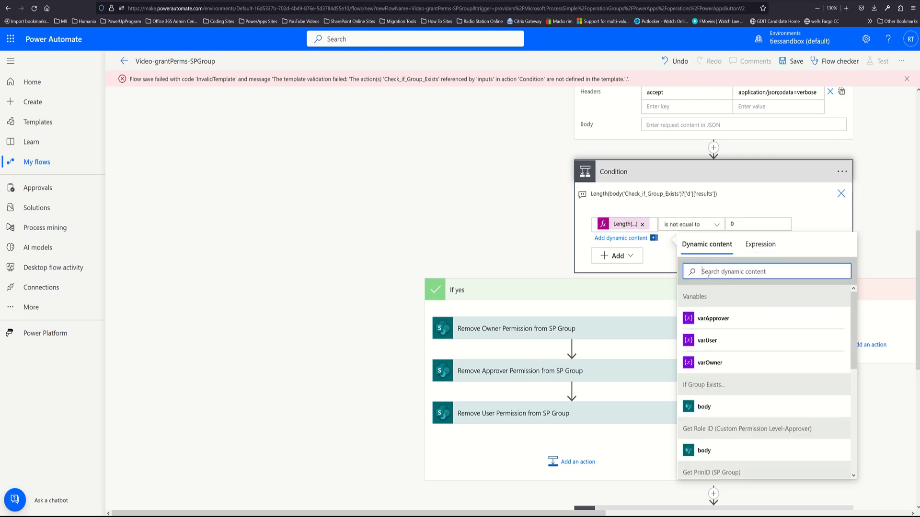
Step: Replace the Condition's note with its new expression, Length(body('If_Group_Exists...')?['d']['results']), and try to save the flow
click(626, 225)
double_click(796, 271)
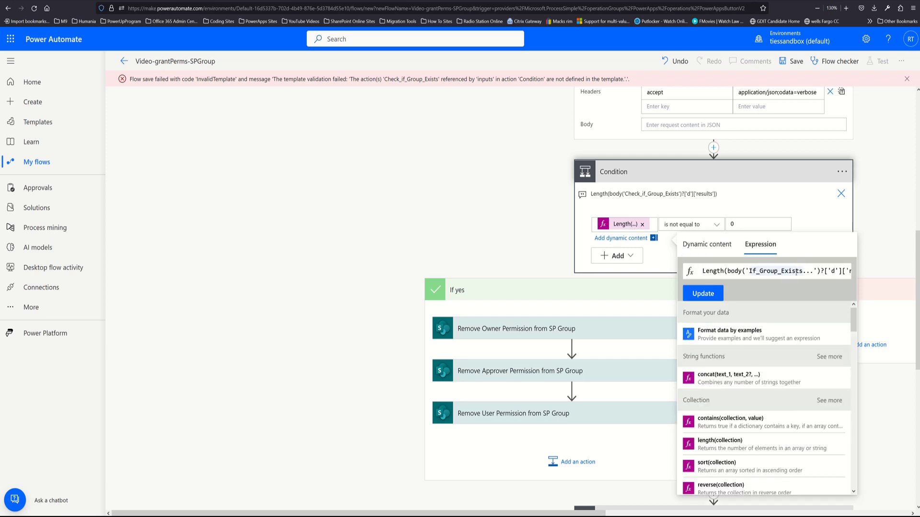
key(ctrl+a)
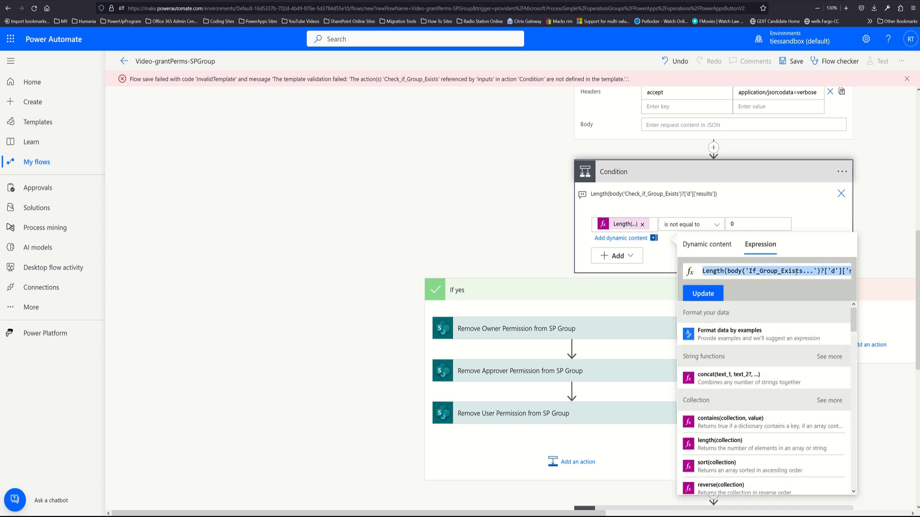
click(841, 194)
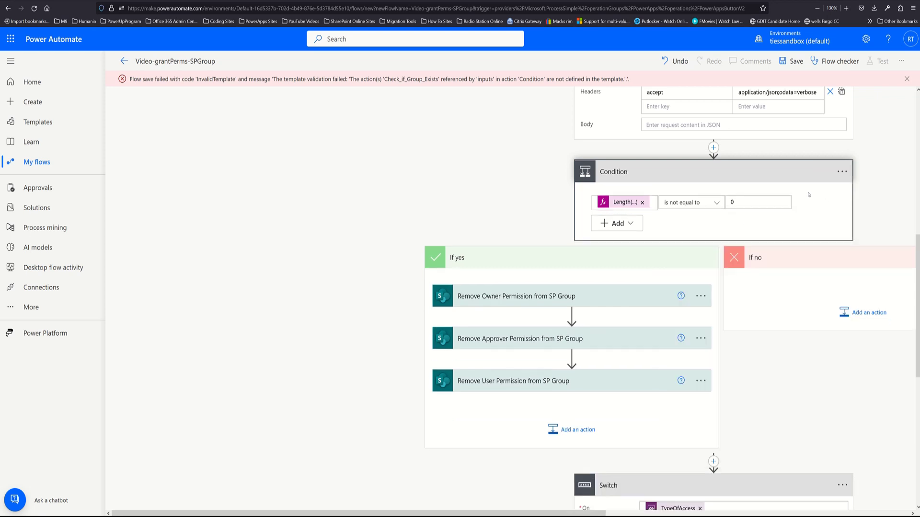
click(842, 171)
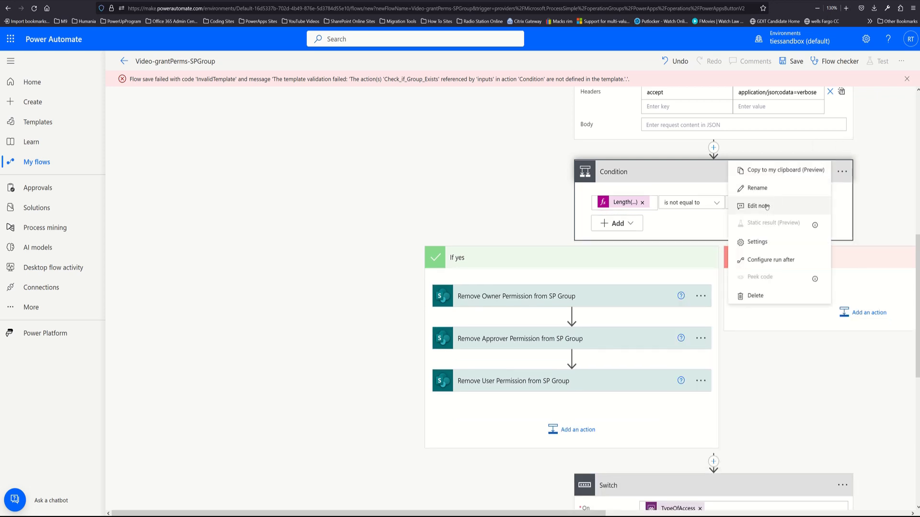
click(767, 207)
text(Length(body('Check_if_Group_Exists')?['d']['results']))
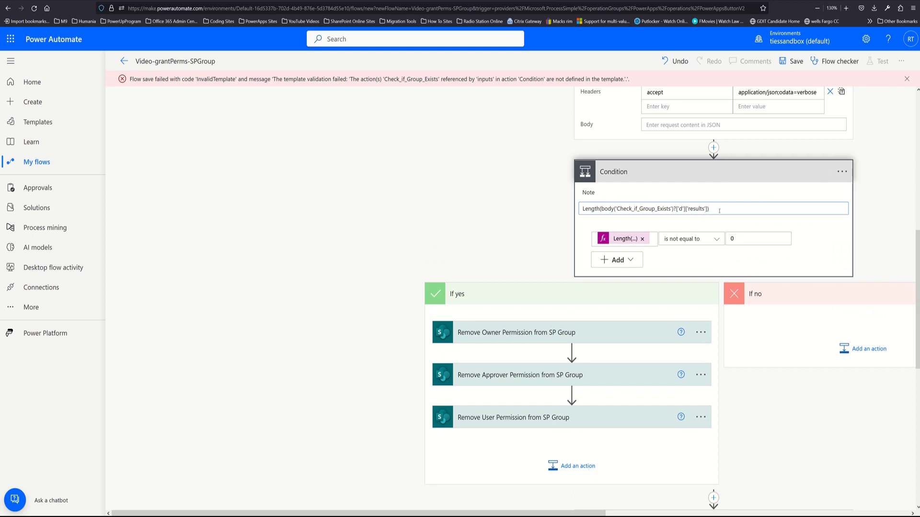
key(ctrl+a)
text(Length(body('If_Group_Exists...')?['d']['results']))
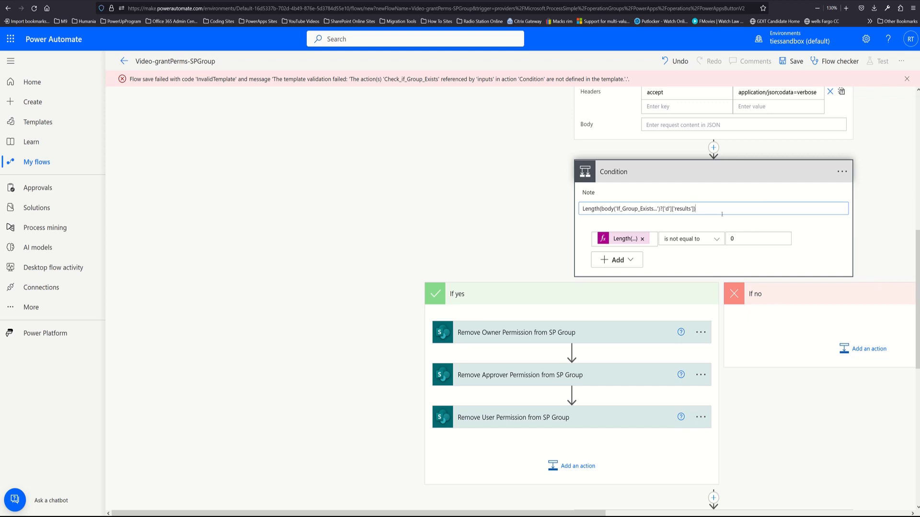
click(764, 225)
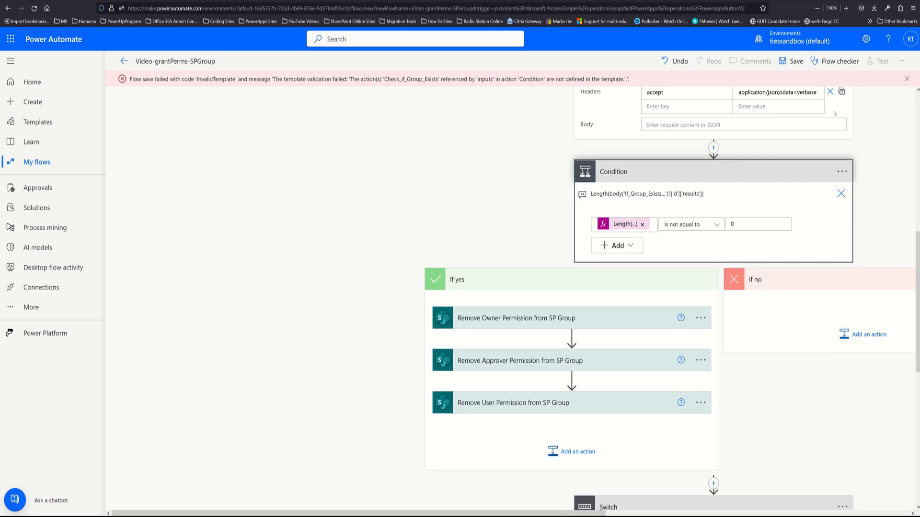
click(795, 63)
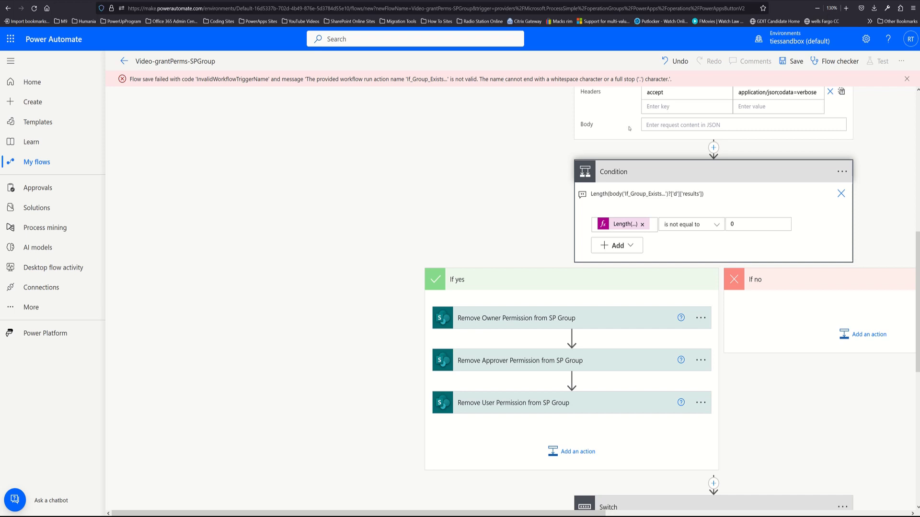
Step: Rename the If Group Exists... action as If Group Exists, without the trailing full stops
scroll(647, 165, up, 5)
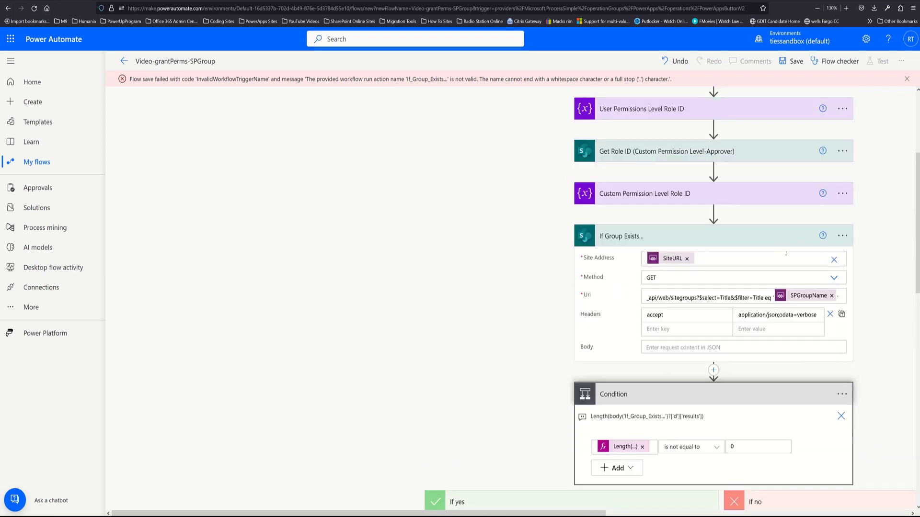
click(842, 236)
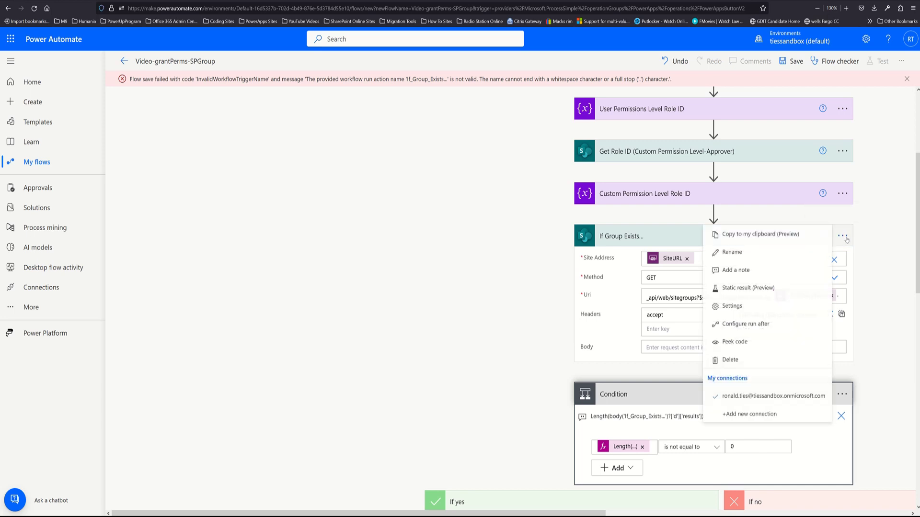
click(747, 253)
click(670, 237)
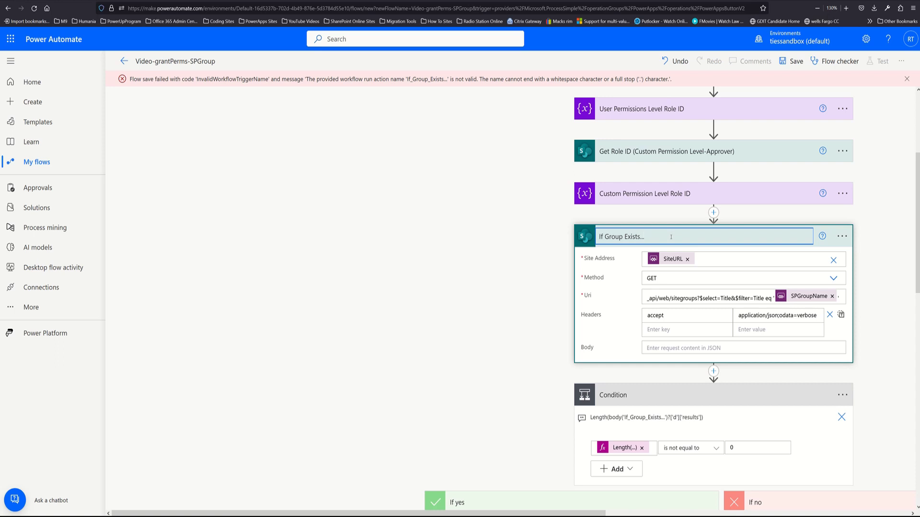
key(BackSpace)
key(BackSpace)
click(765, 382)
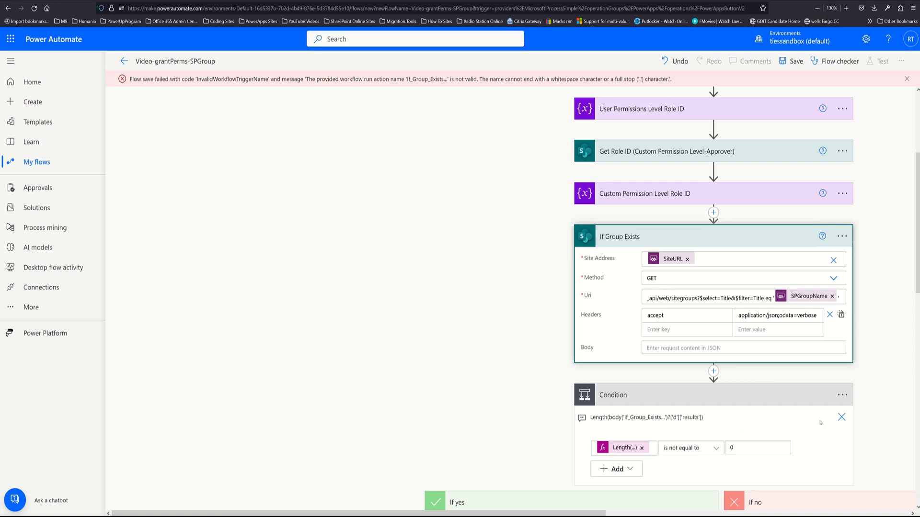
Step: Remove the three full stops after If_Group_Exists in the Condition's note so it reads Length(body('If_Group_Exists')?['d']['results'])
click(842, 395)
click(766, 414)
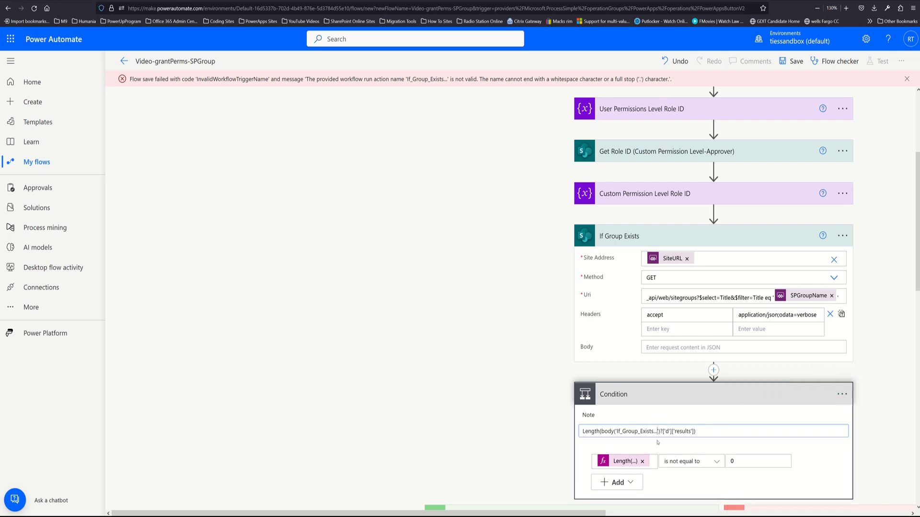
key(BackSpace)
key(BackSpace)
key(BackSpace)
Step: Update the Condition's first-value expression to Length(body('If_Group_Exists')?['d']['results']), without the full stops after the action name, and save the flow
click(624, 465)
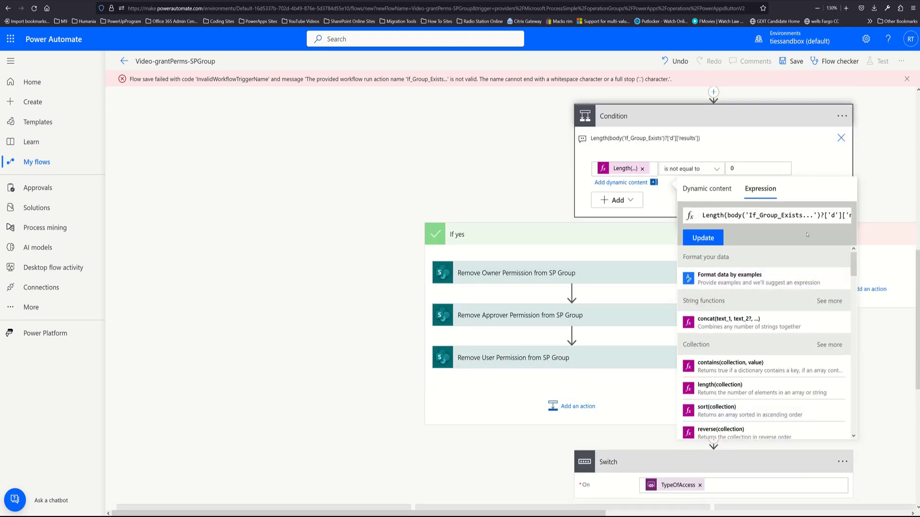
click(813, 215)
key(BackSpace)
key(BackSpace)
key(BackSpace)
click(707, 239)
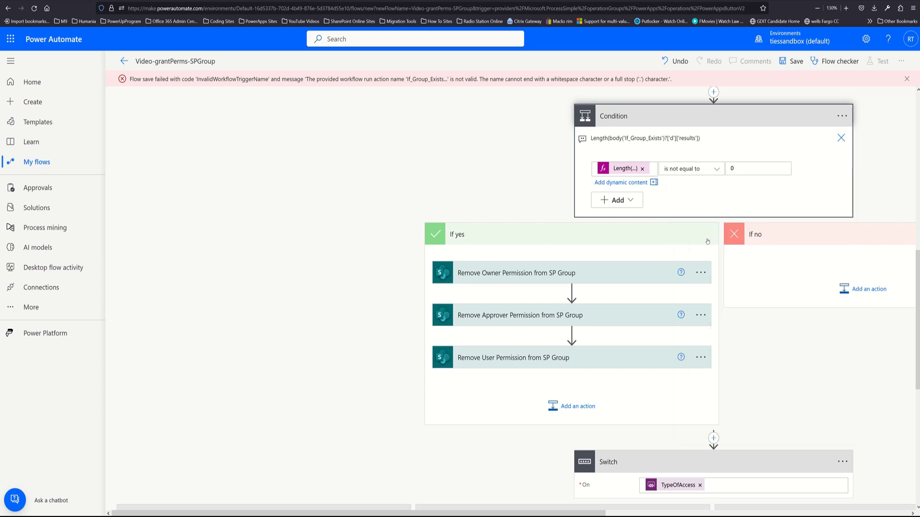
click(796, 61)
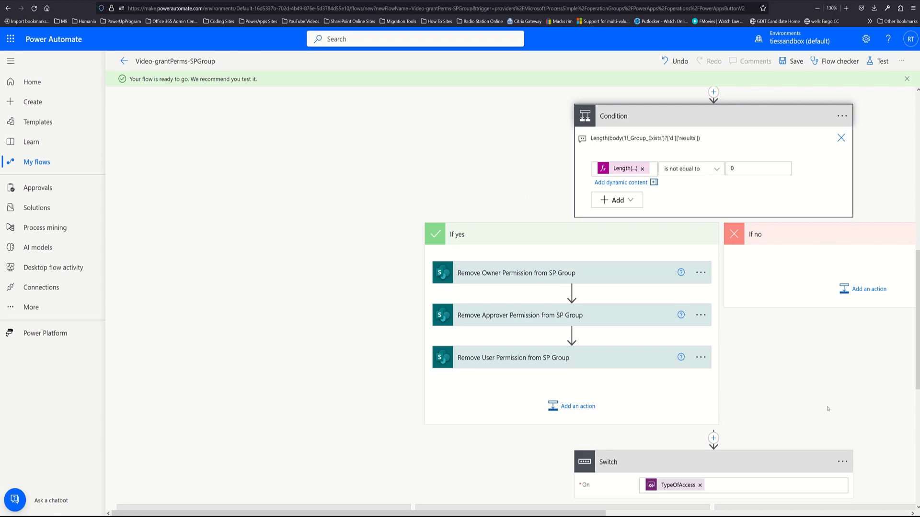
Step: Review the whole flow at a smaller zoom and collapse the Condition, If Group Exists and Switch cards
scroll(726, 460, down, 5)
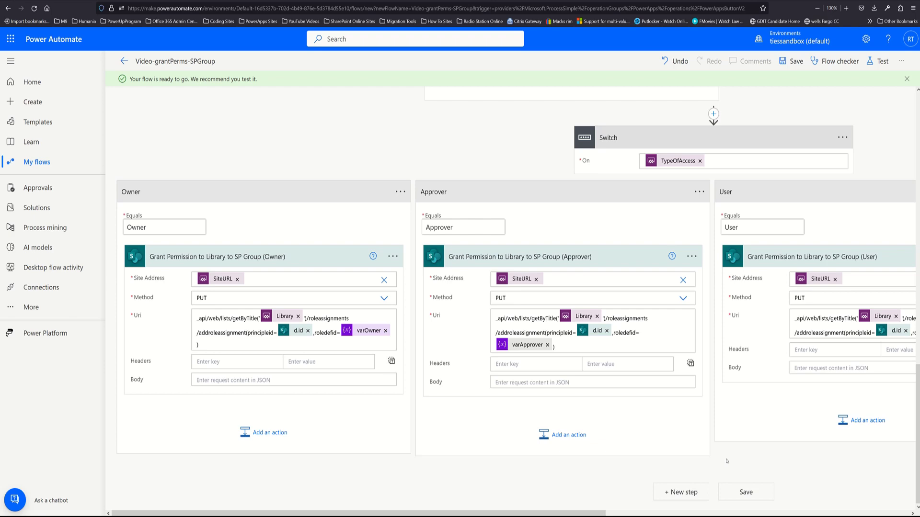
scroll(726, 460, up, 15)
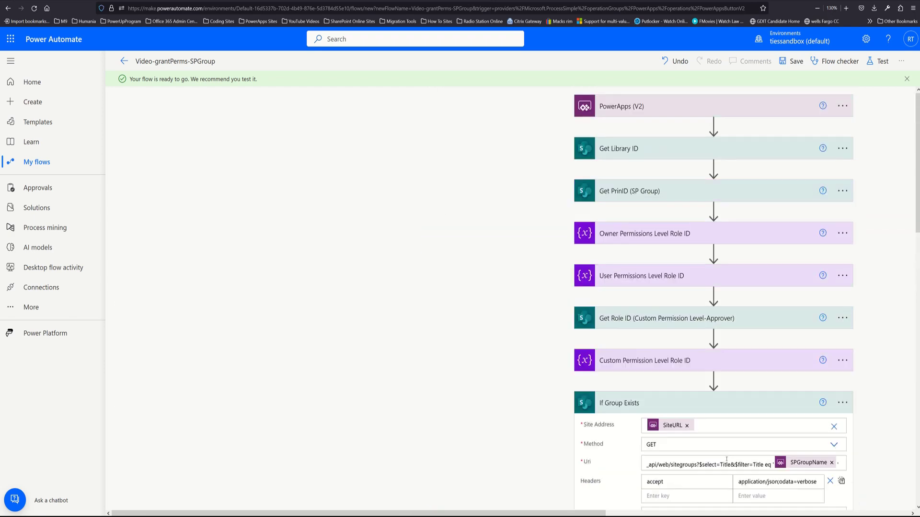
ctrl+scroll(726, 459, down, 3)
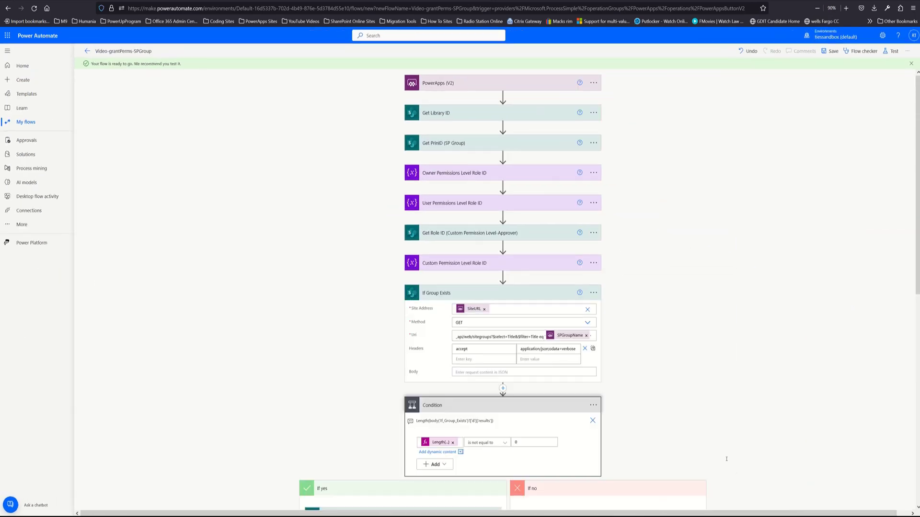
click(492, 411)
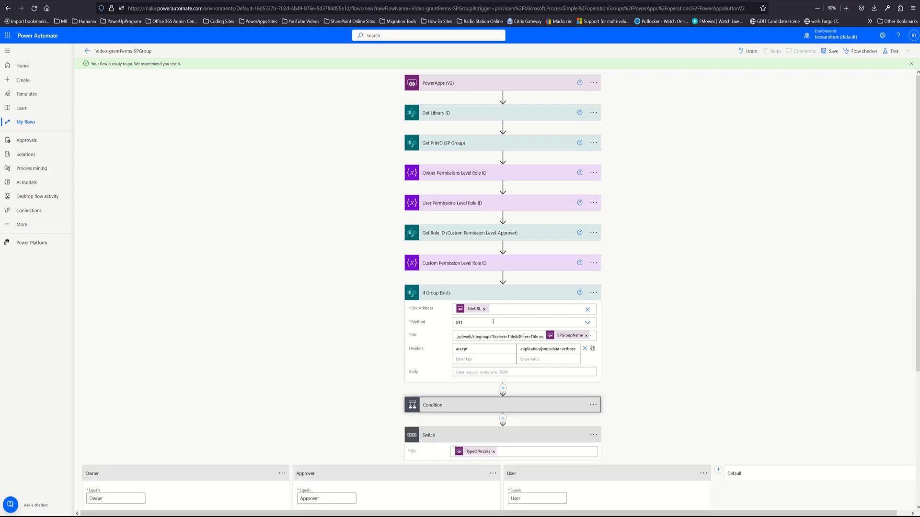
click(491, 293)
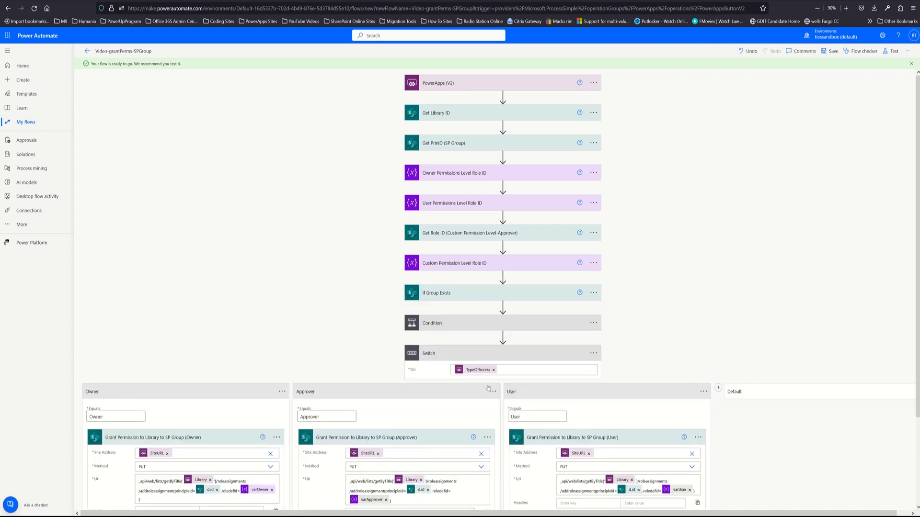
click(485, 357)
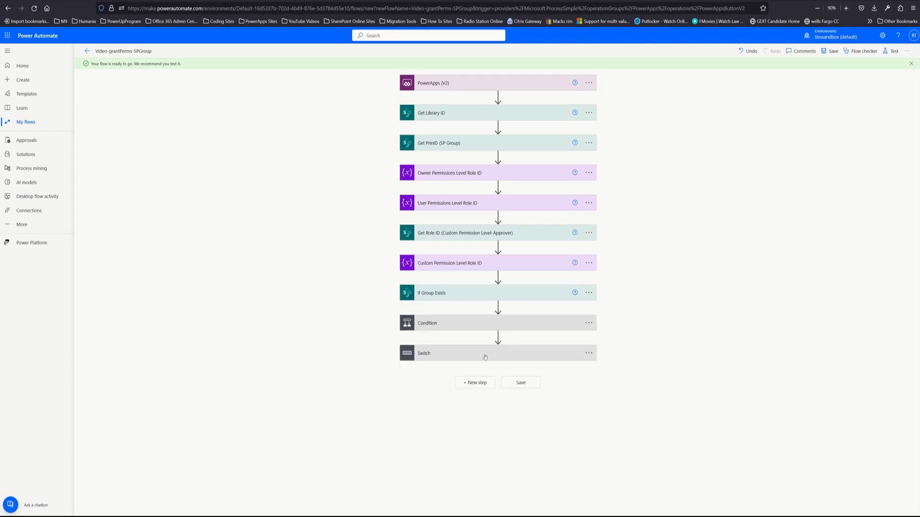